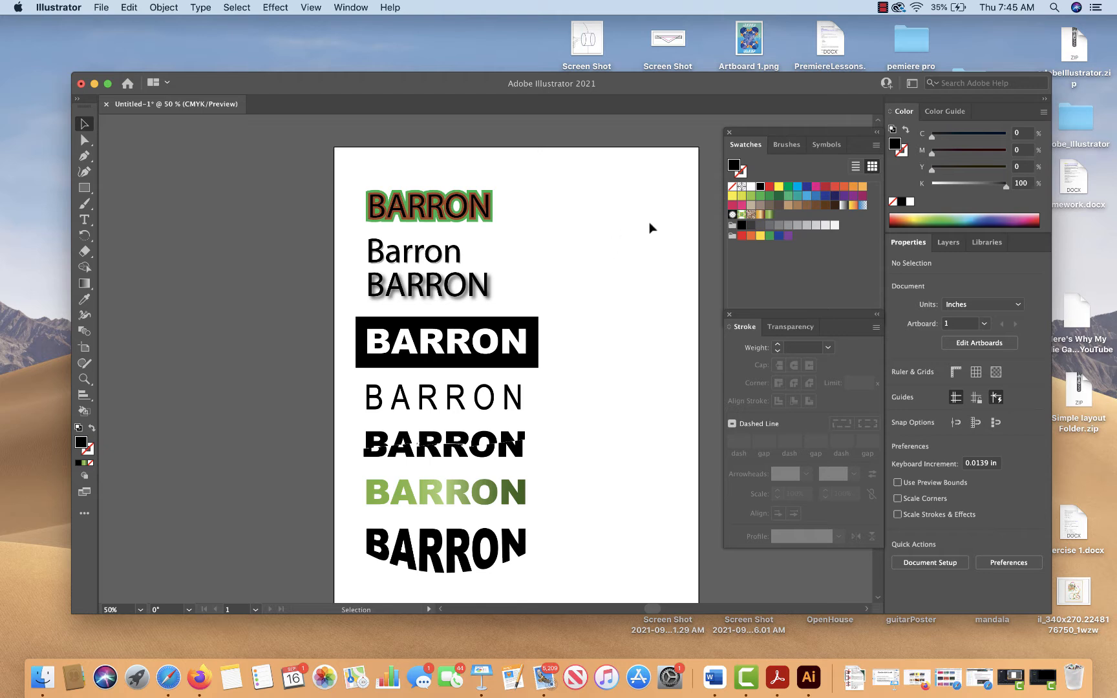
Examine the finished sample effects one by one, from the green-outlined word down to the sliced lettering
drag(498, 167, 470, 233)
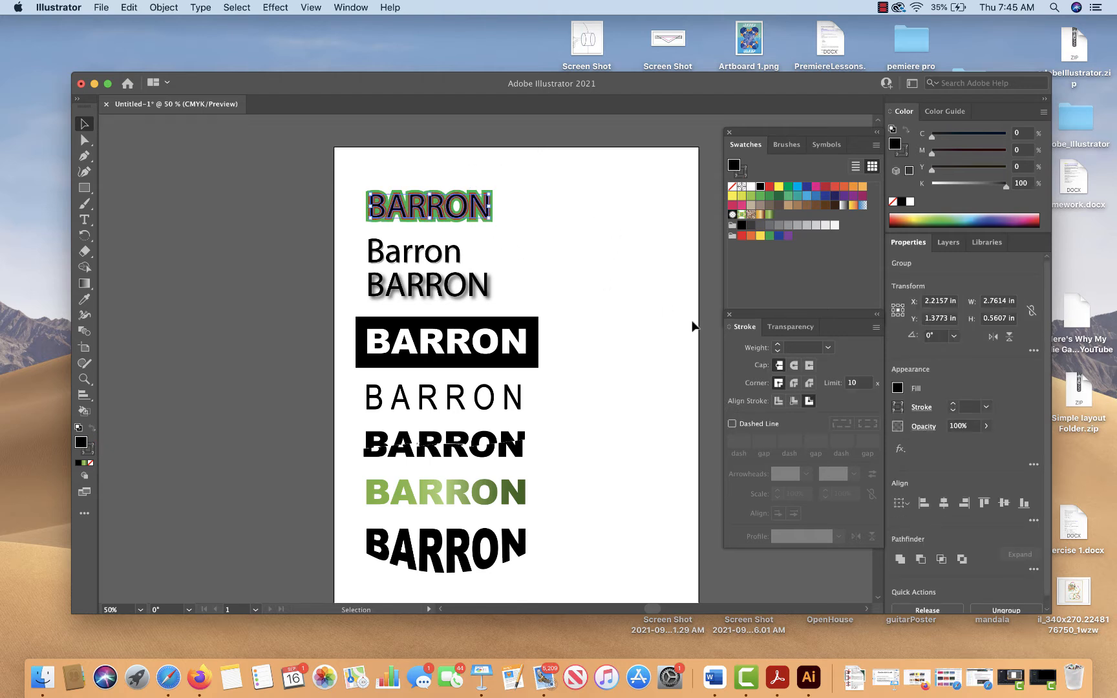
click(486, 248)
click(395, 258)
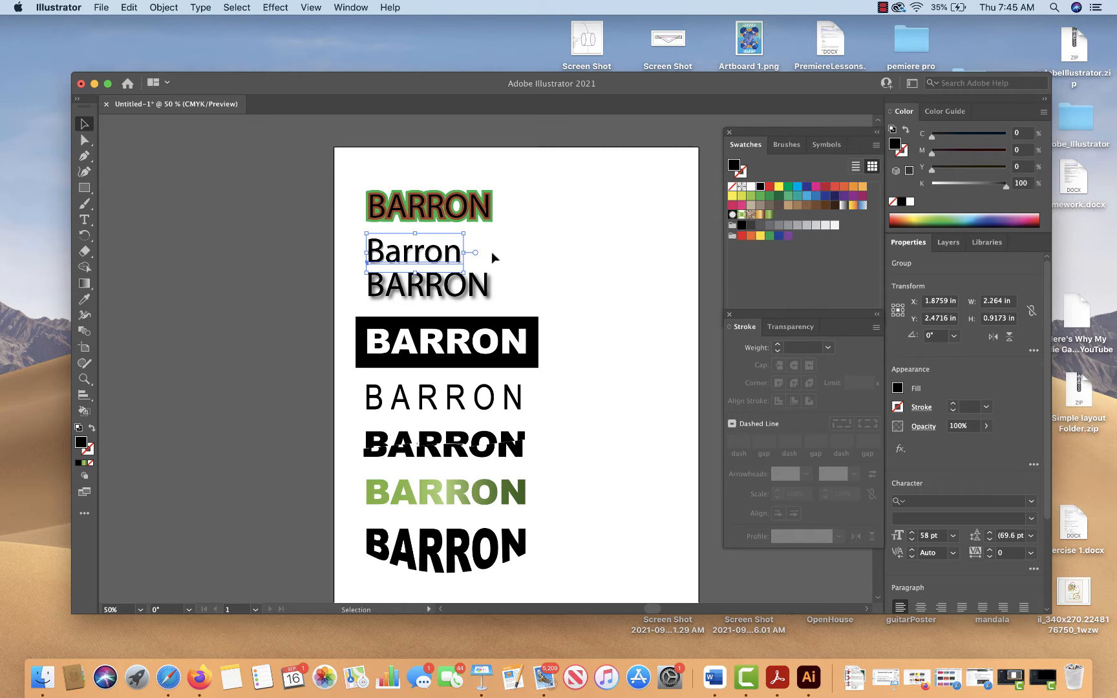
click(479, 299)
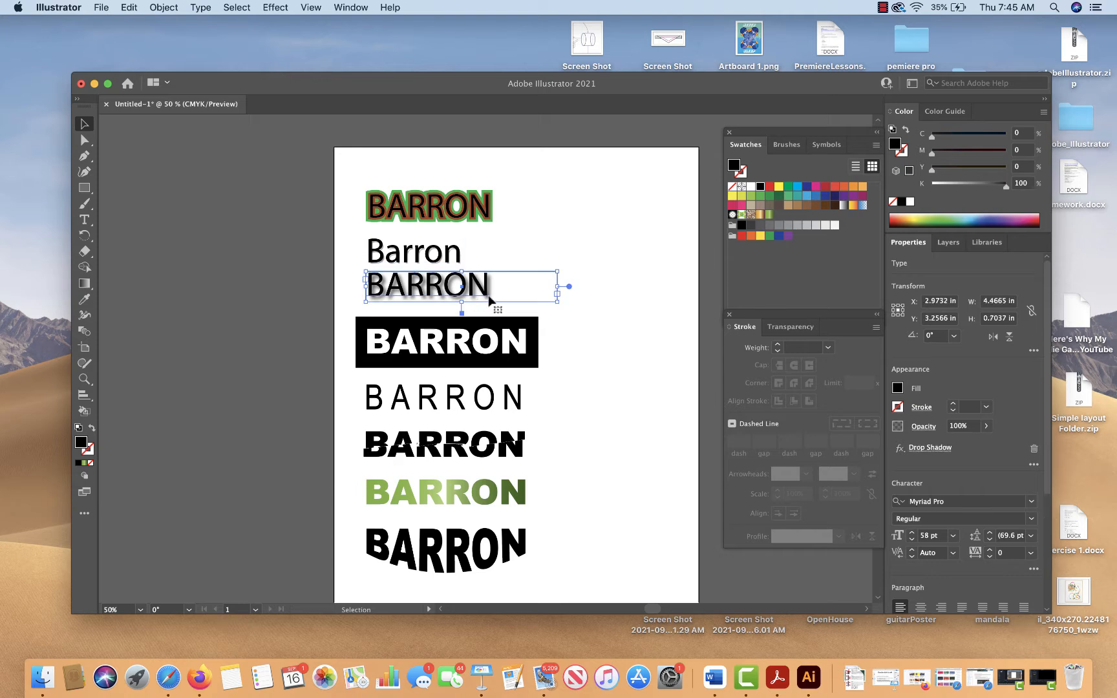
click(584, 344)
drag(578, 359, 534, 323)
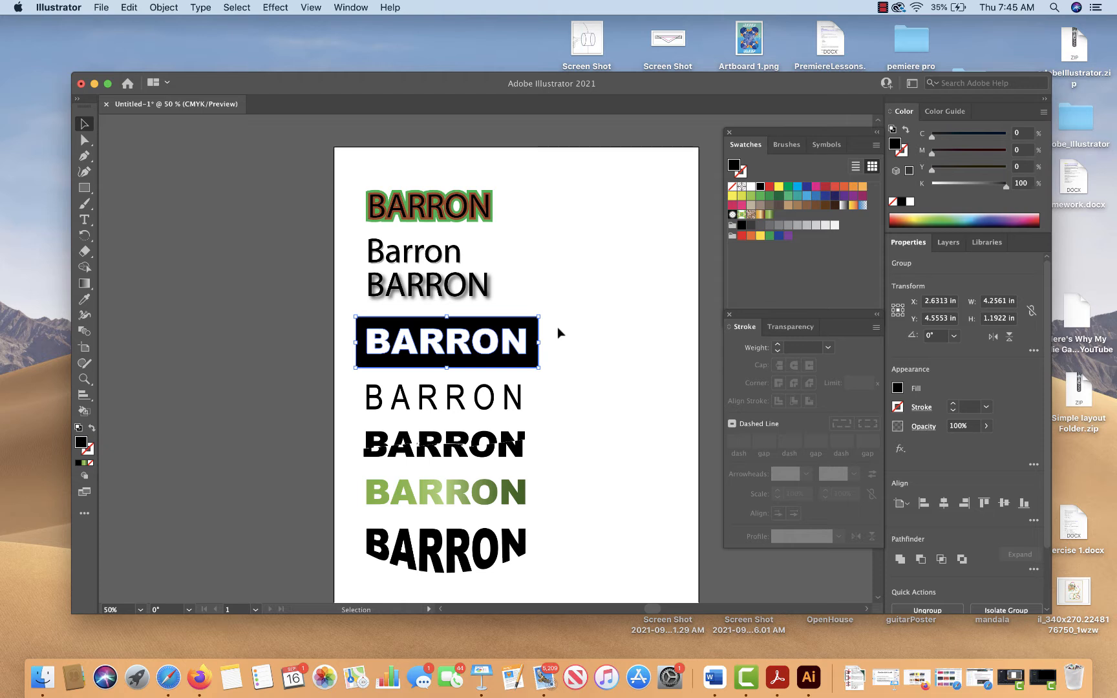
click(562, 375)
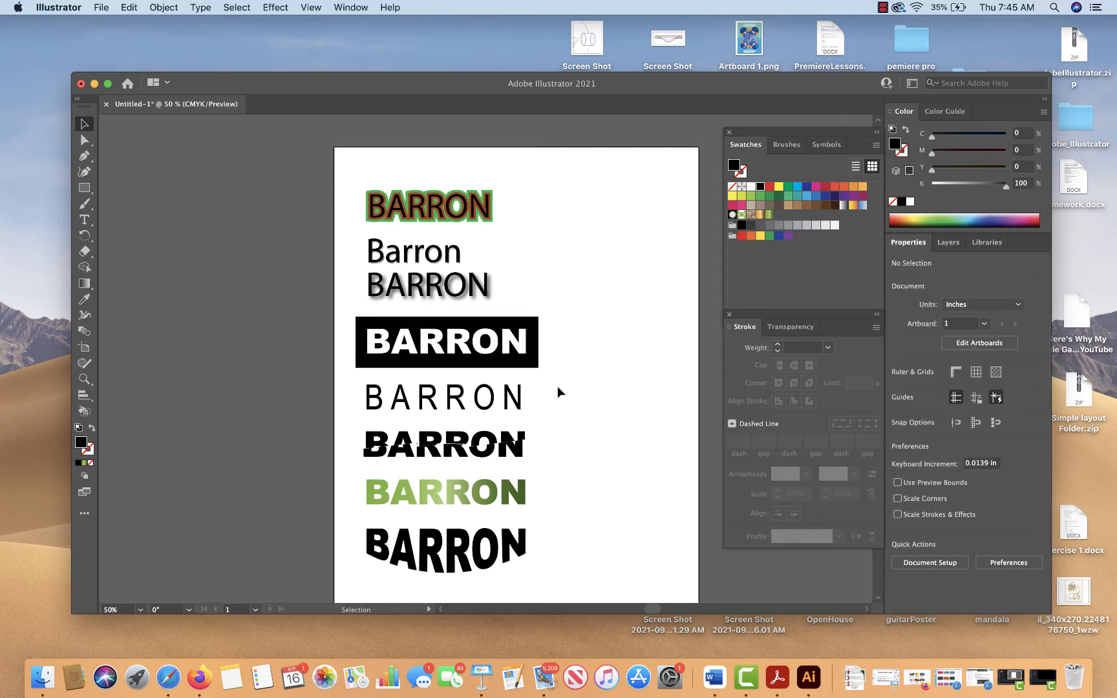
click(486, 412)
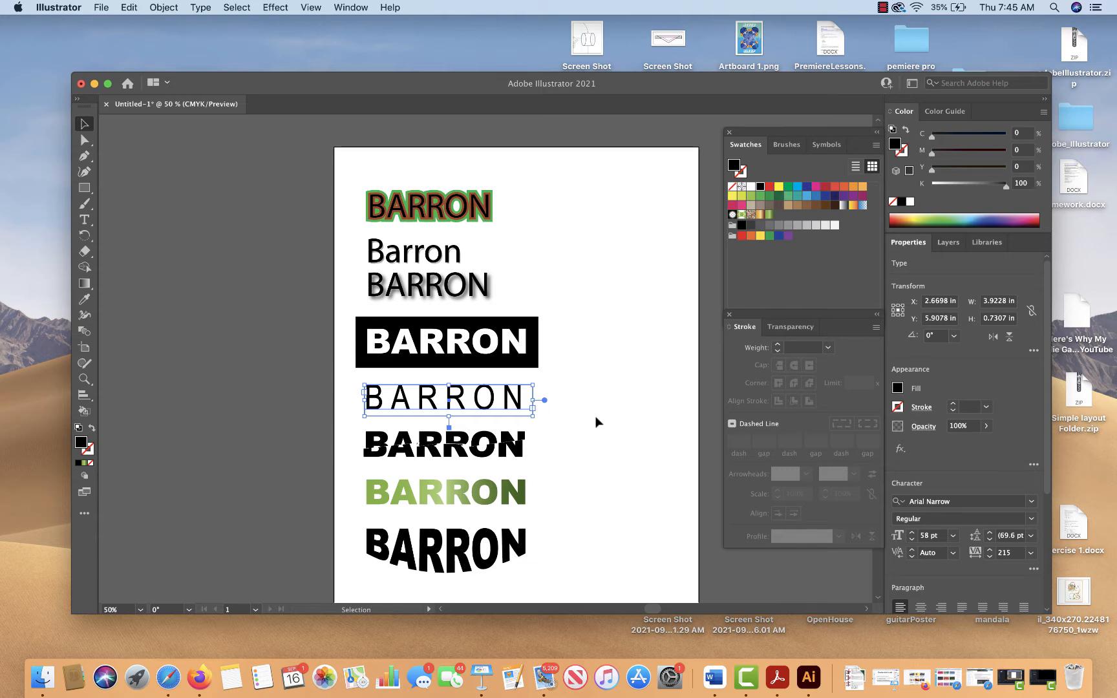
click(564, 431)
click(464, 453)
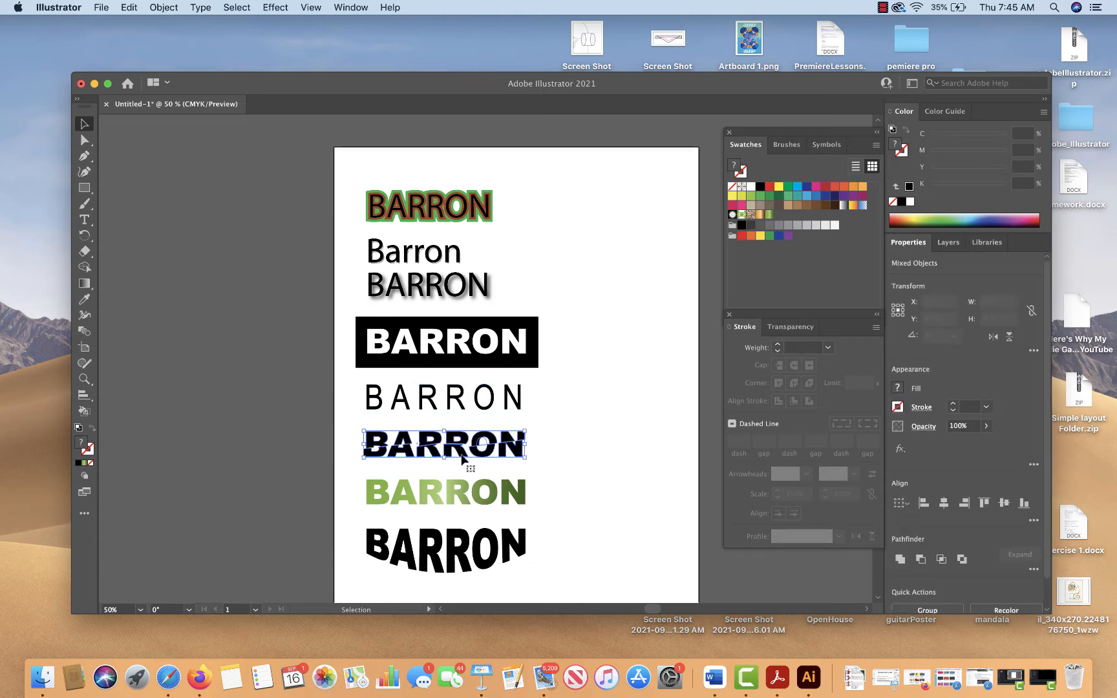
click(562, 453)
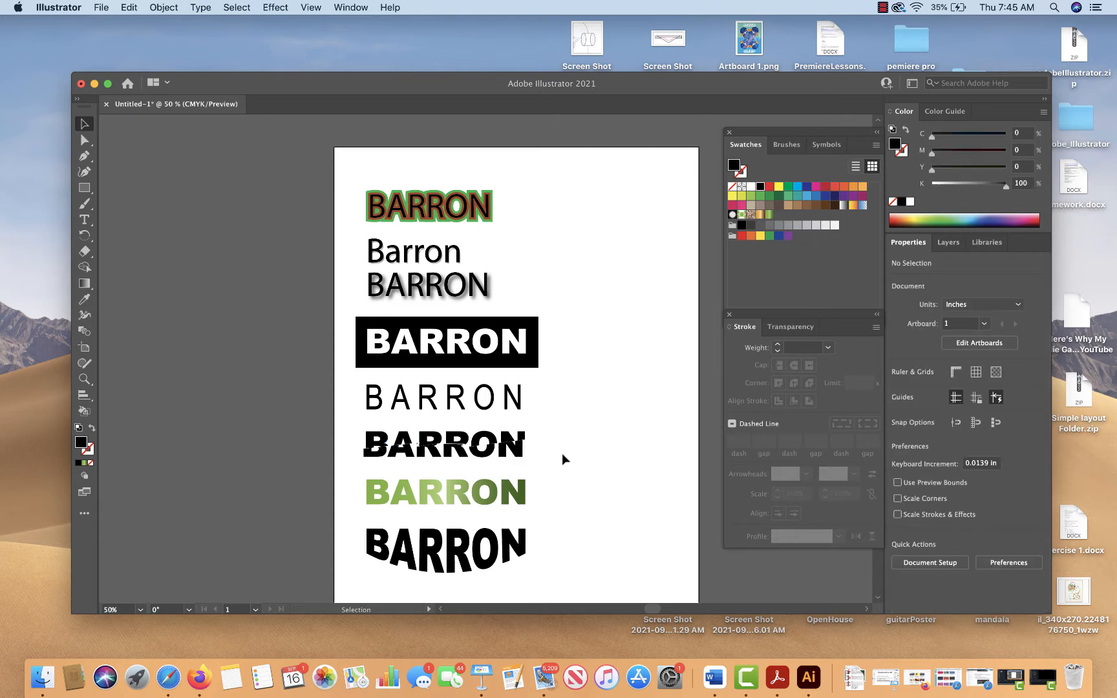
Inspect the green gradient lettering's fill and the list of available swatch libraries
drag(555, 477, 482, 504)
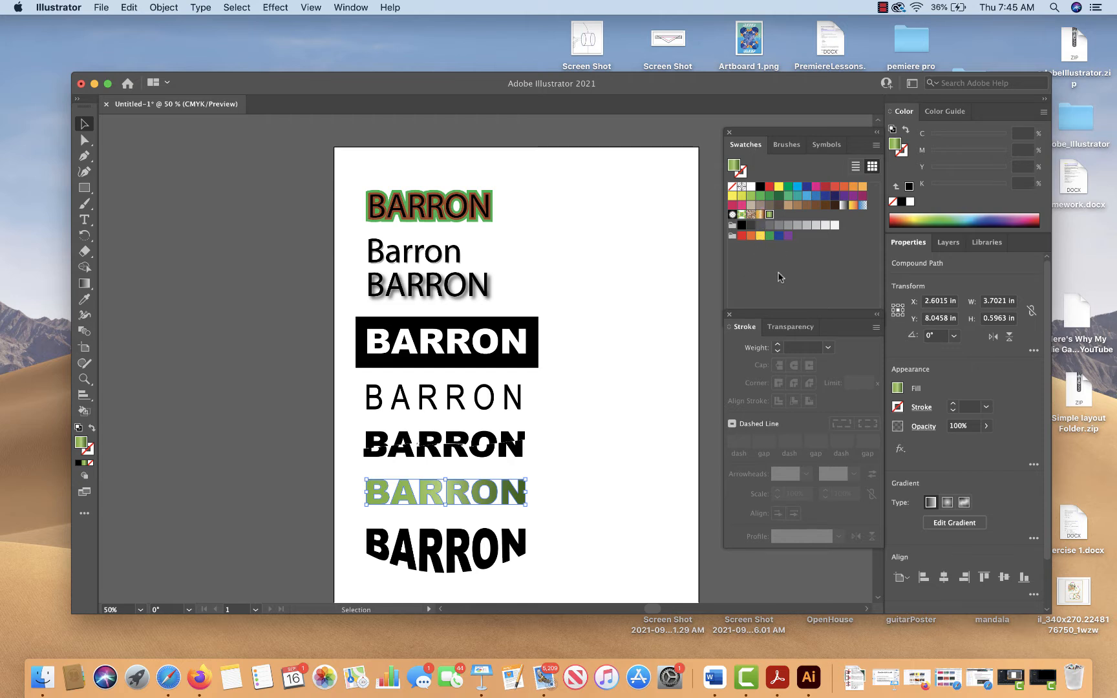
mouse_move(774, 290)
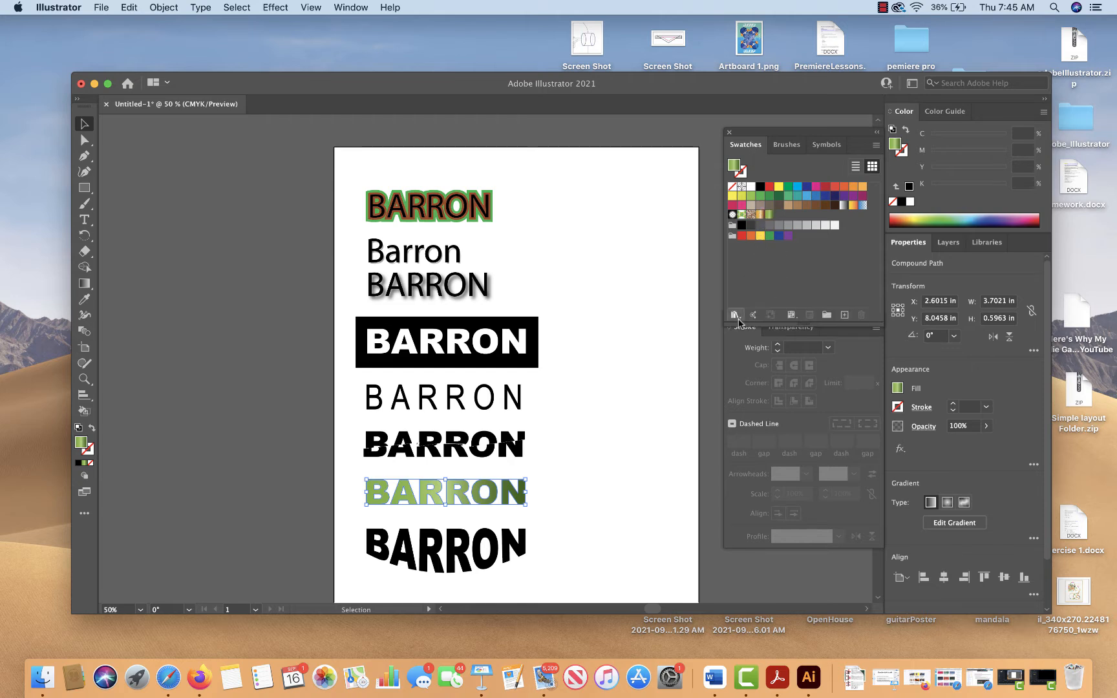
click(737, 316)
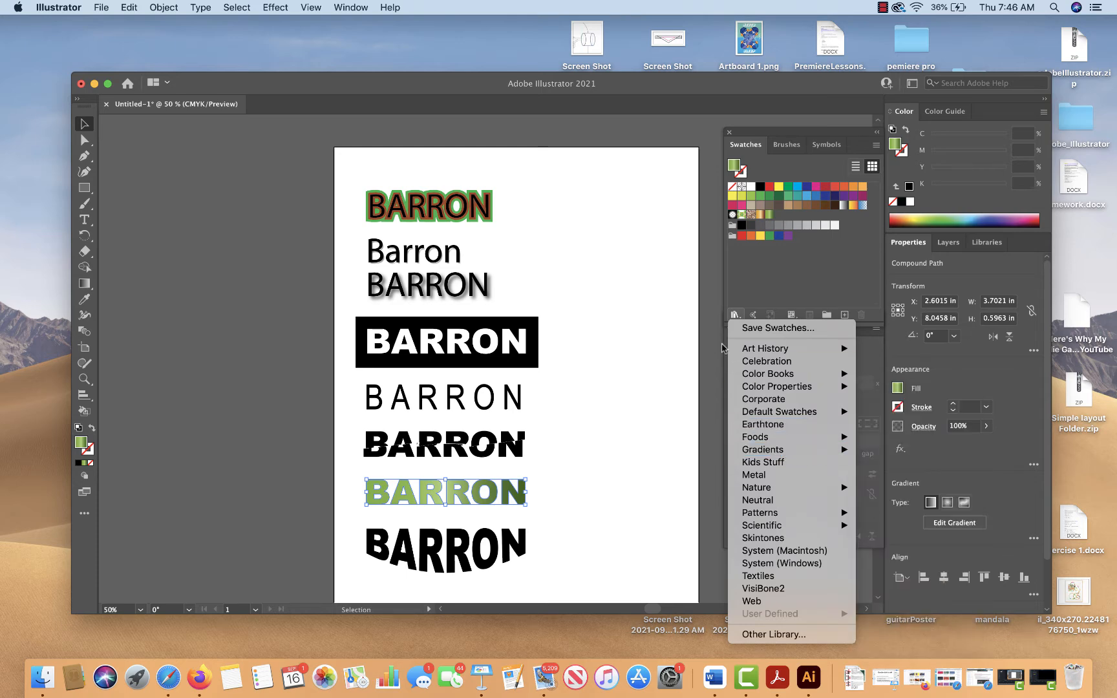
click(675, 332)
Examine the arc-warped lettering, then compare it with the drop-shadow and mixed-case samples
click(517, 538)
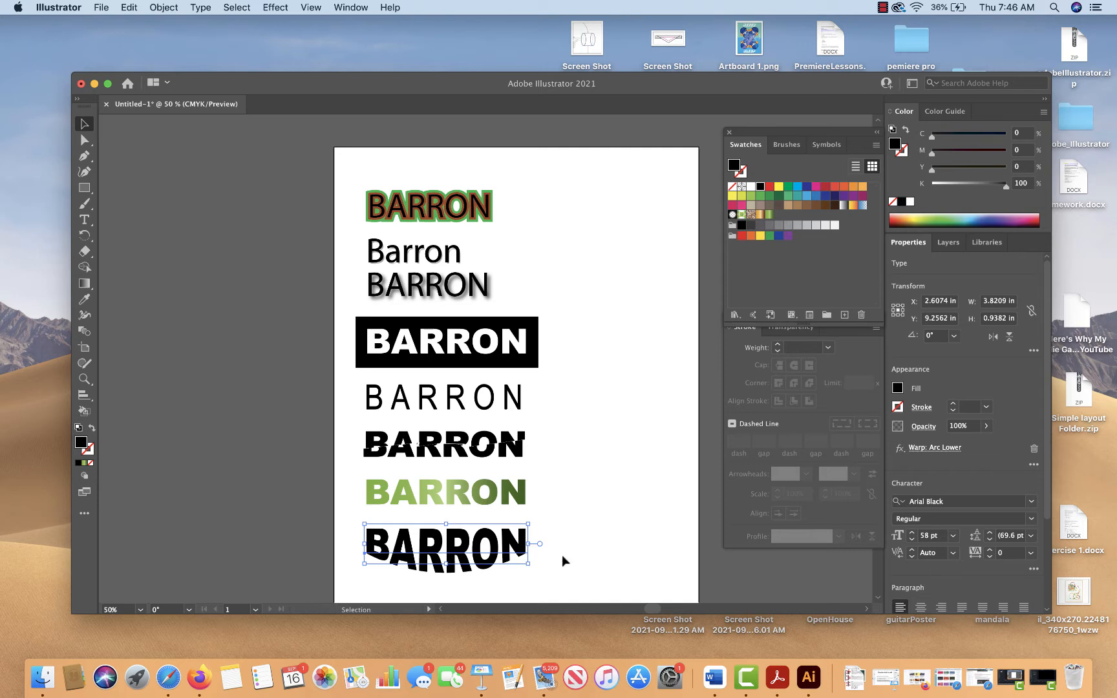
click(597, 404)
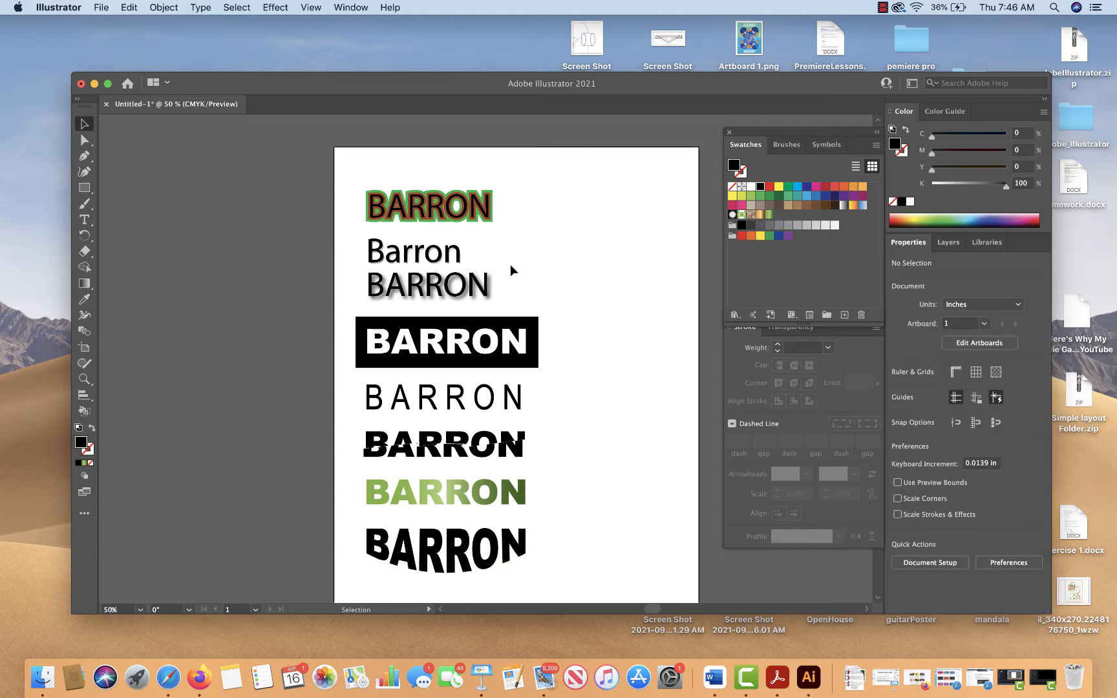
drag(509, 273, 460, 259)
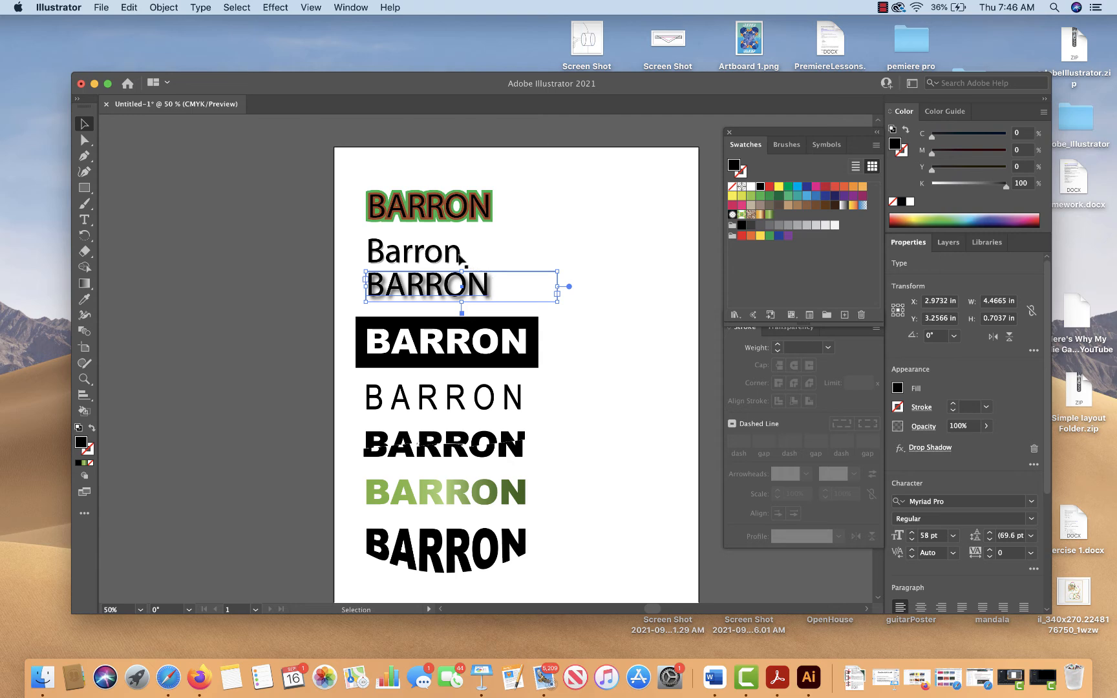
click(456, 260)
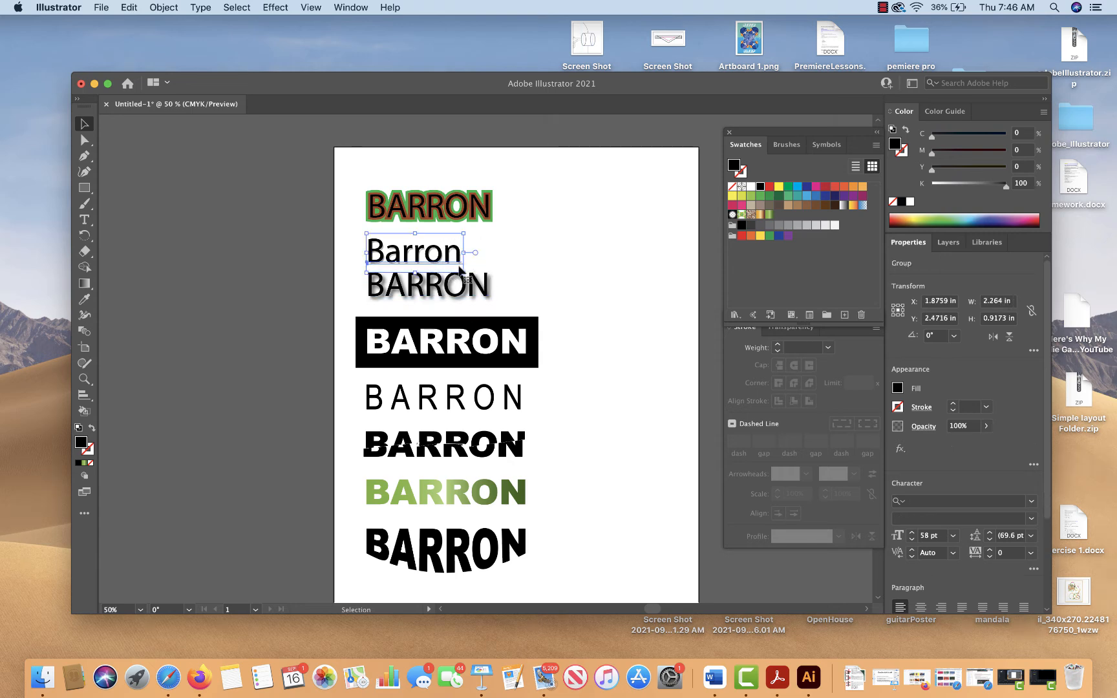
click(505, 281)
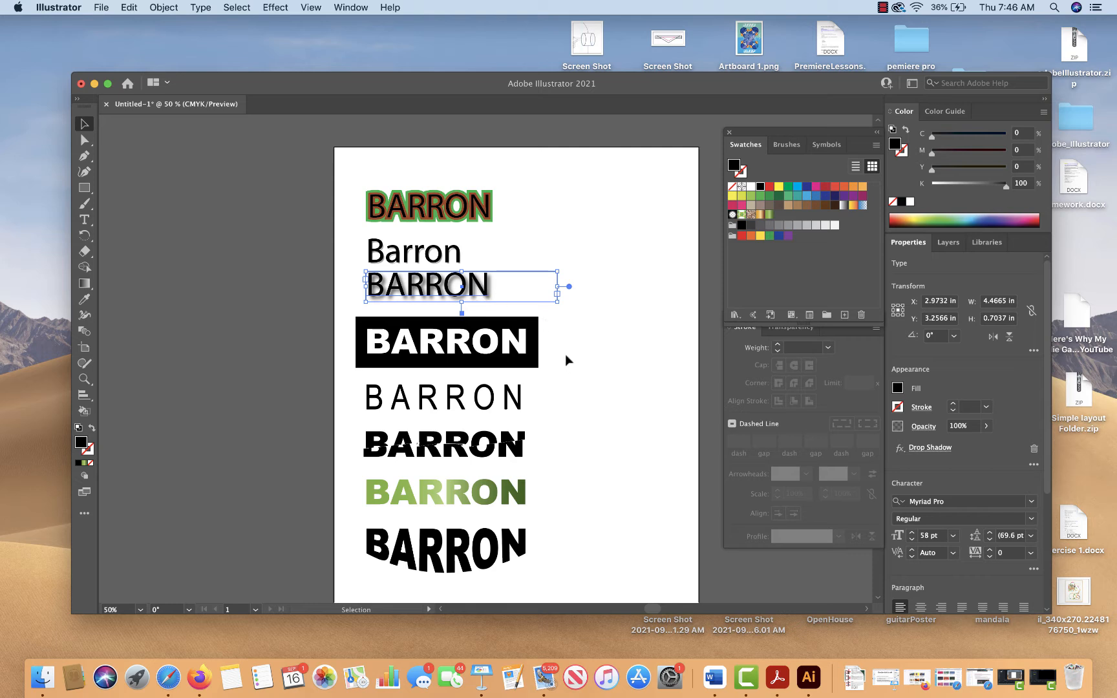
click(500, 546)
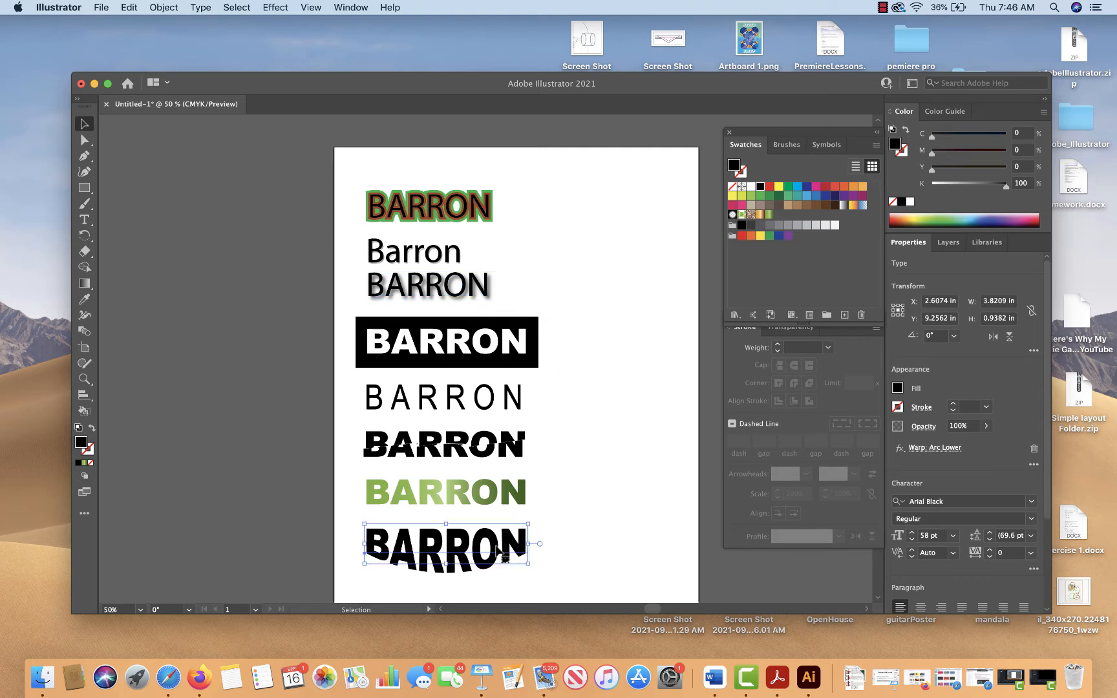
click(567, 474)
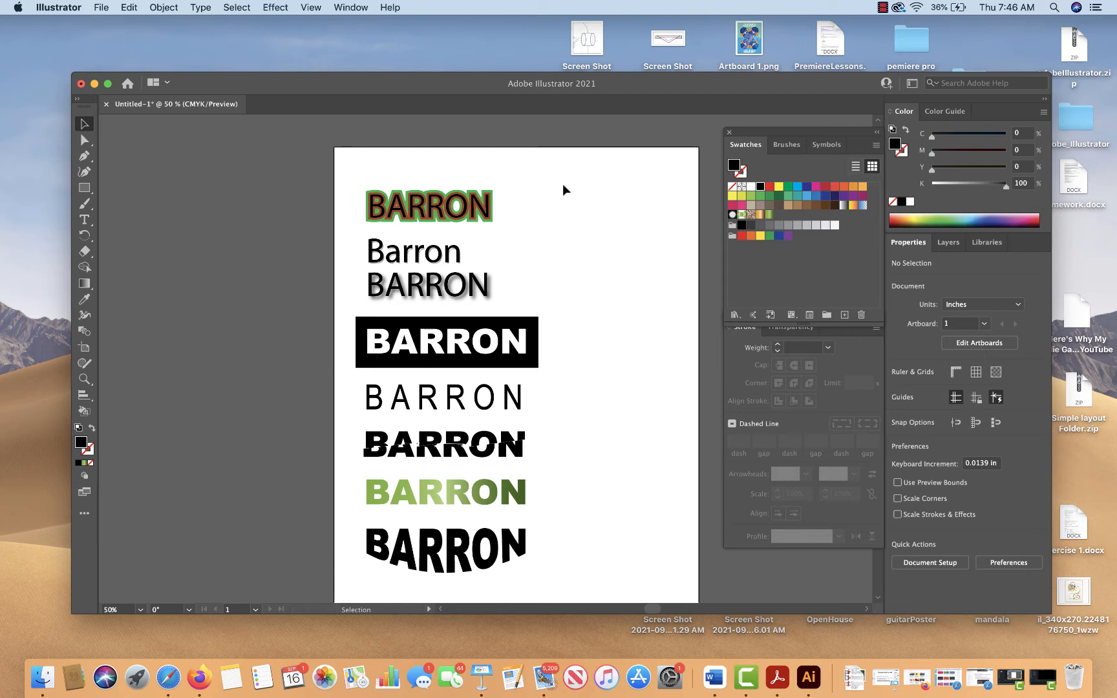
drag(562, 186, 561, 573)
click(883, 7)
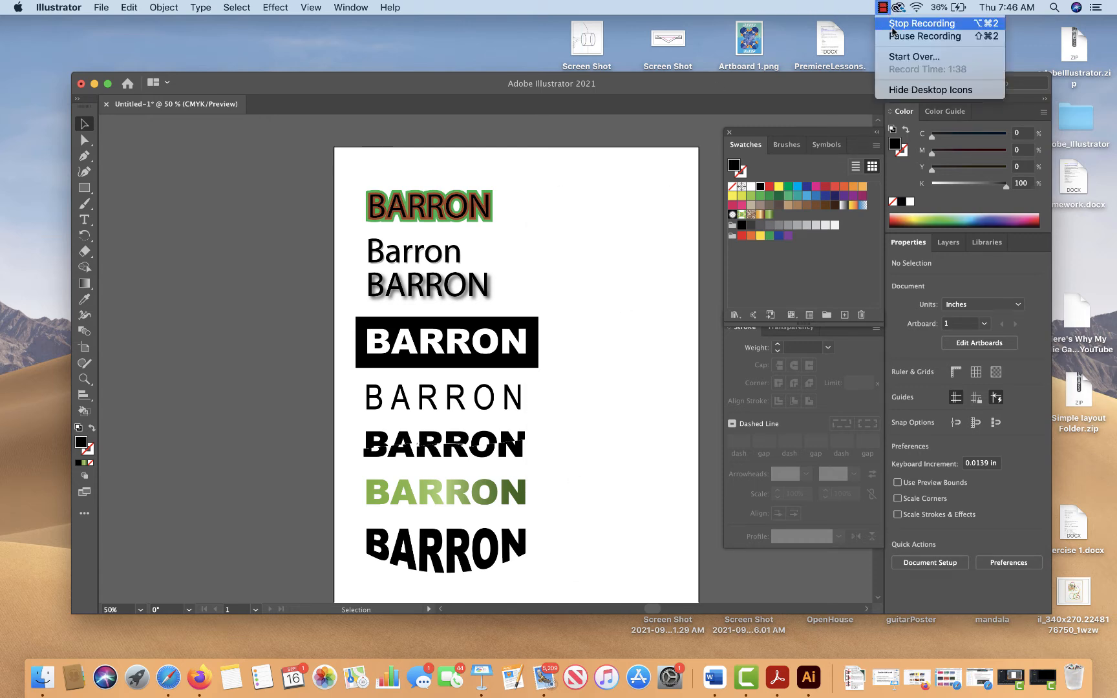
click(892, 25)
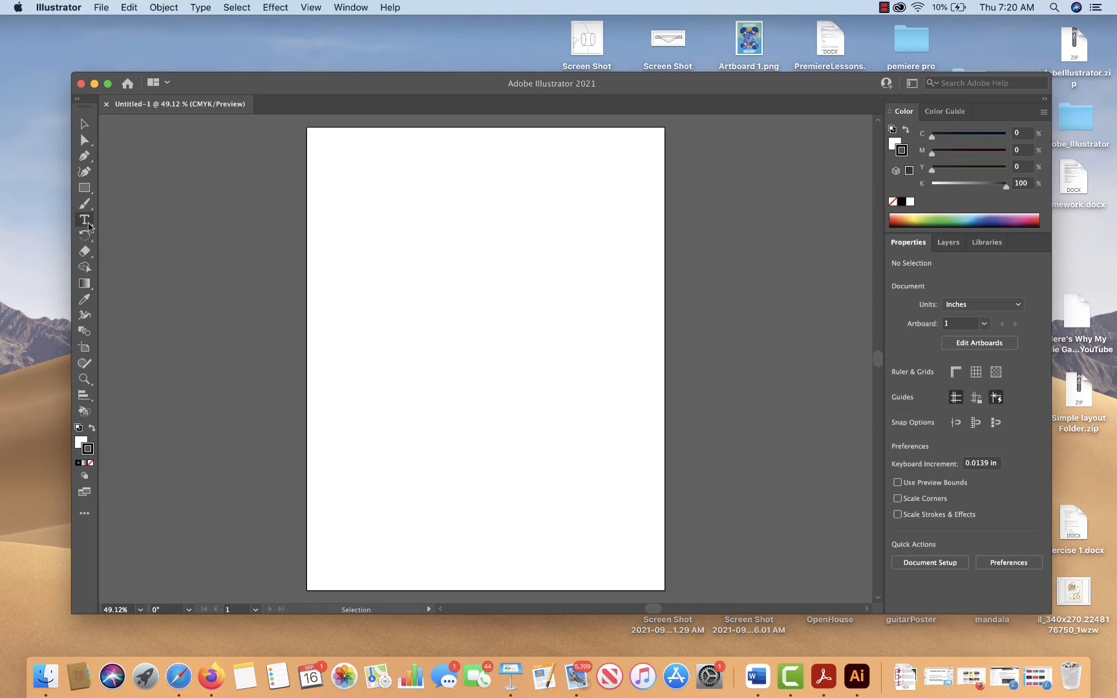
Create an area text box about 4.73 in wide and 1.66 in high in the page's upper part, containing the surname in capitals
click(84, 220)
drag(351, 200, 551, 268)
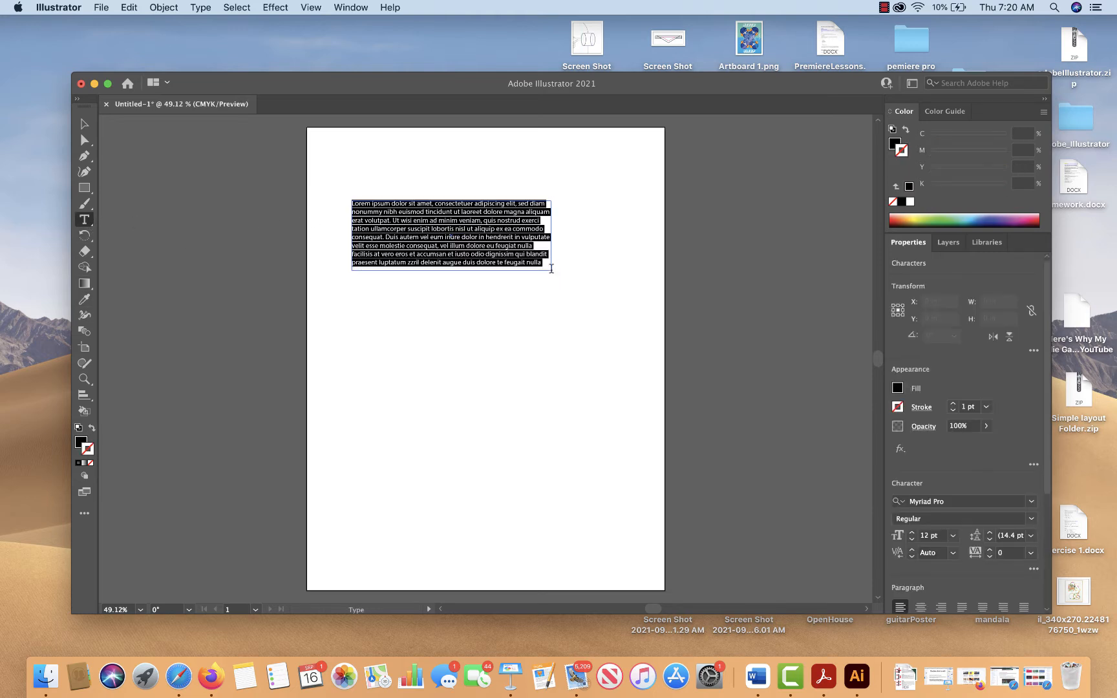
text(BARRONa)
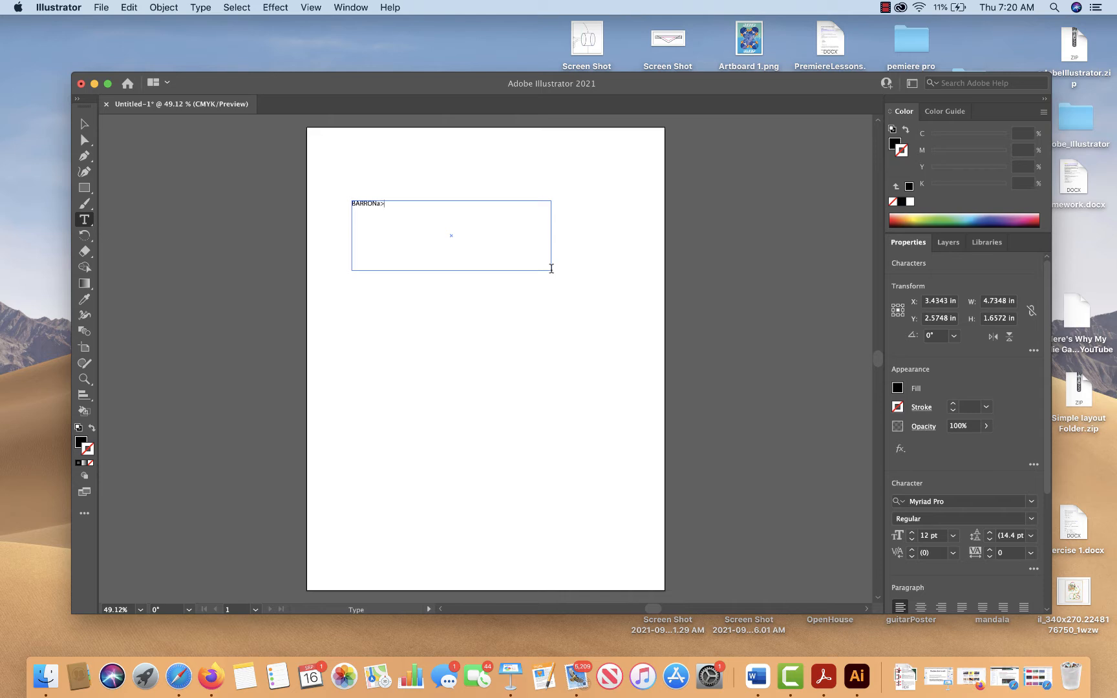
key(BackSpace)
key(BackSpace)
text(a)
key(BackSpace)
Enlarge the surname text to 58 pt and finish editing it
drag(379, 205, 309, 192)
key(super+shift+period)
key(super+shift+period)
key(super+shift+period)
key(super+shift+period)
key(super+shift+period)
key(super+shift+period)
key(super+shift+period)
key(super+shift+period)
key(super+shift+period)
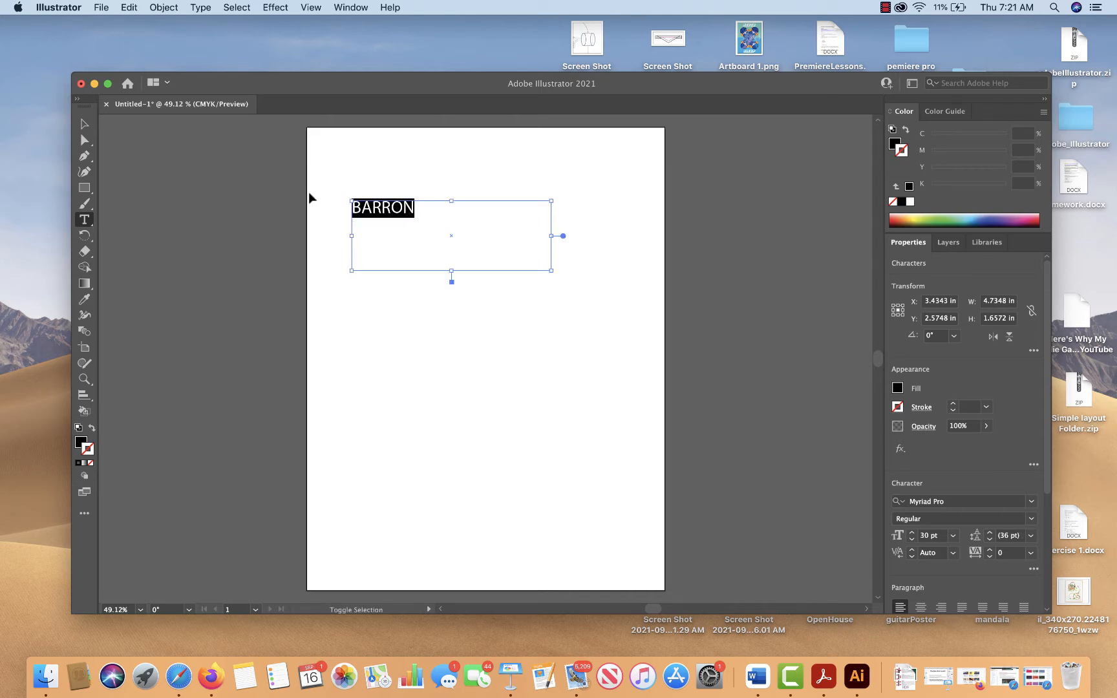
key(super+shift+period)
key(super+shift+period)
key(super+shift+period)
key(super+shift+period)
key(super+shift+period)
key(super+shift+period)
key(super+shift+period)
key(super+shift+period)
key(super+shift+period)
key(super+shift+period)
key(super+shift+period)
key(super+shift+period)
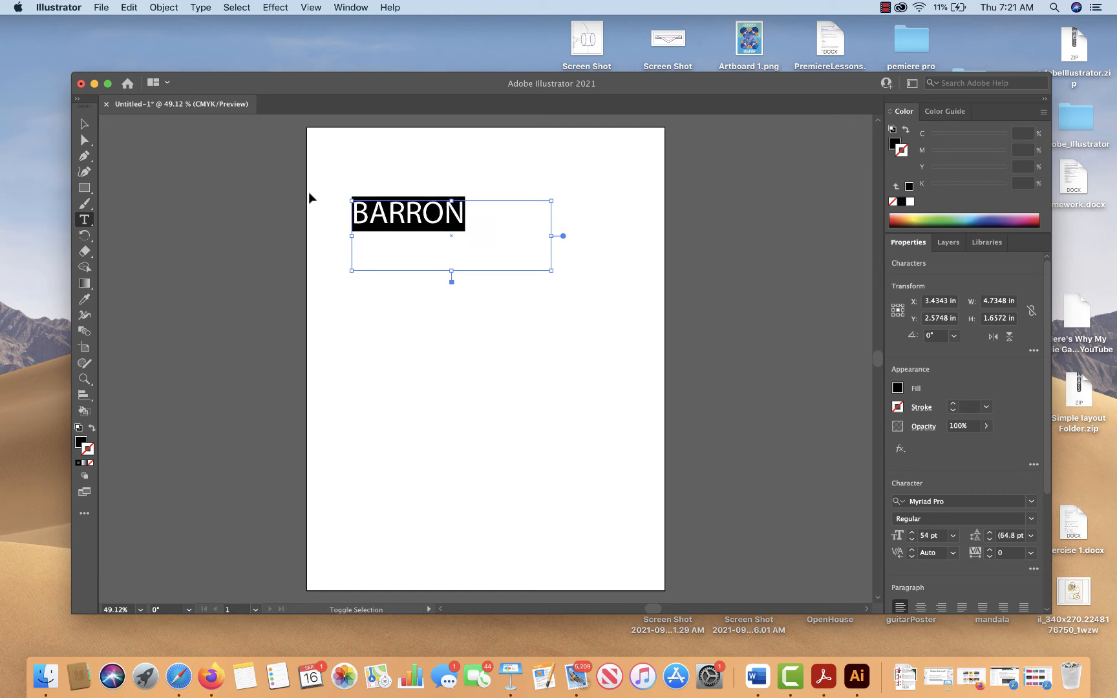
key(super+shift+period)
key(super+shift+period)
click(85, 124)
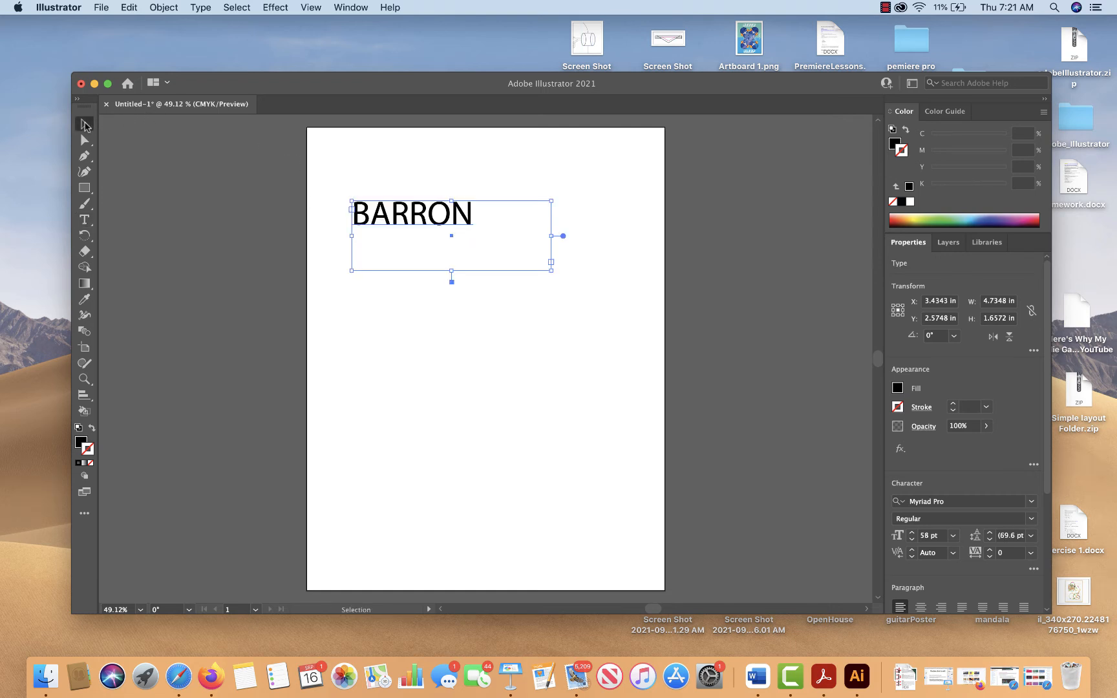
Show the Stroke settings with all their options for the selected surname text
click(432, 186)
click(443, 213)
click(337, 7)
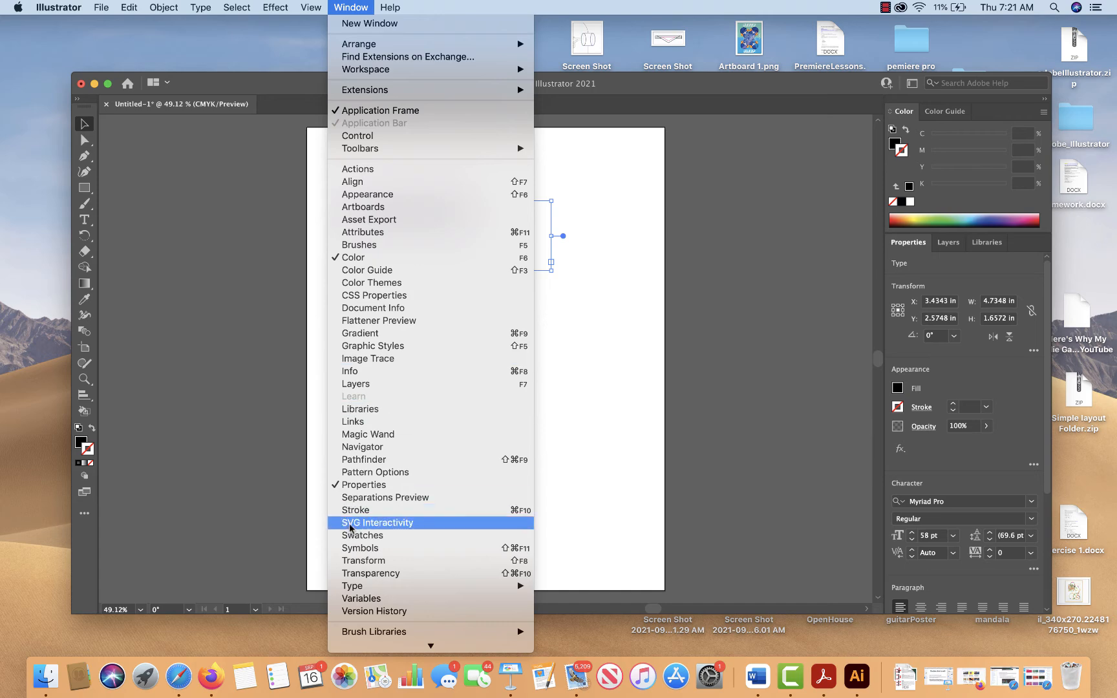
click(355, 510)
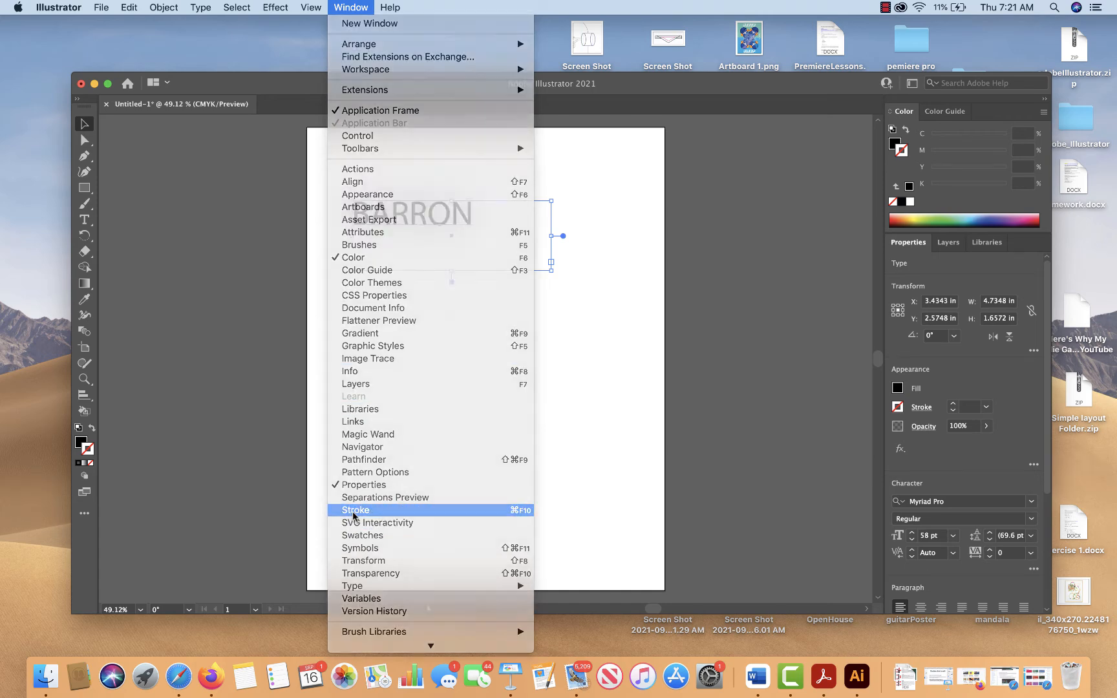
click(768, 333)
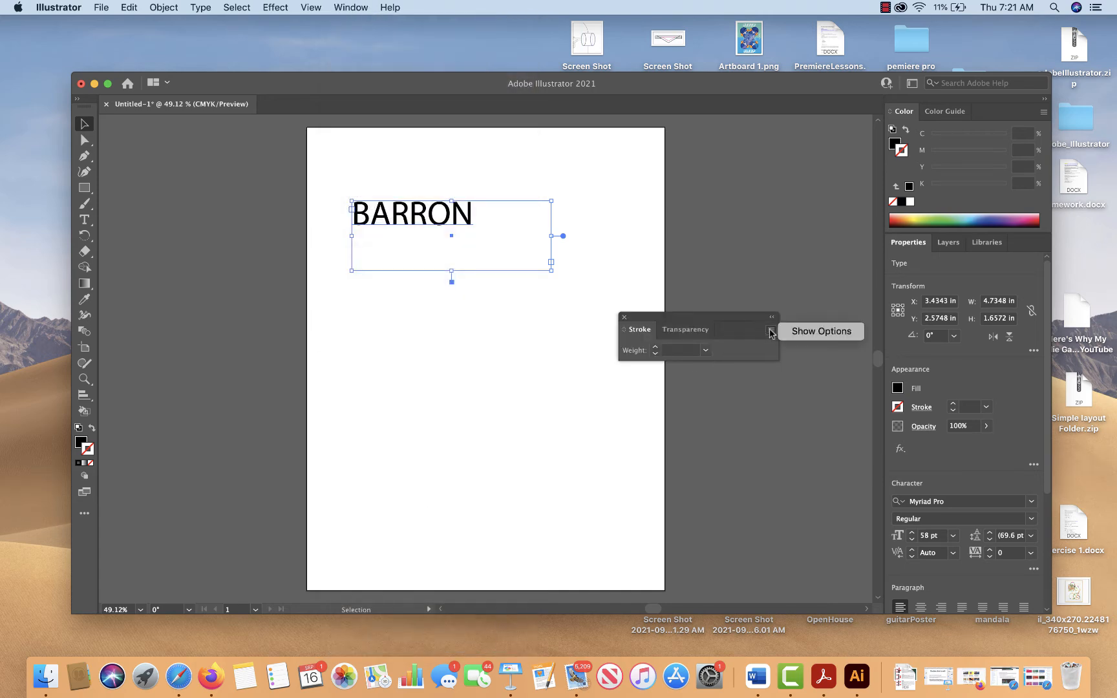
click(792, 331)
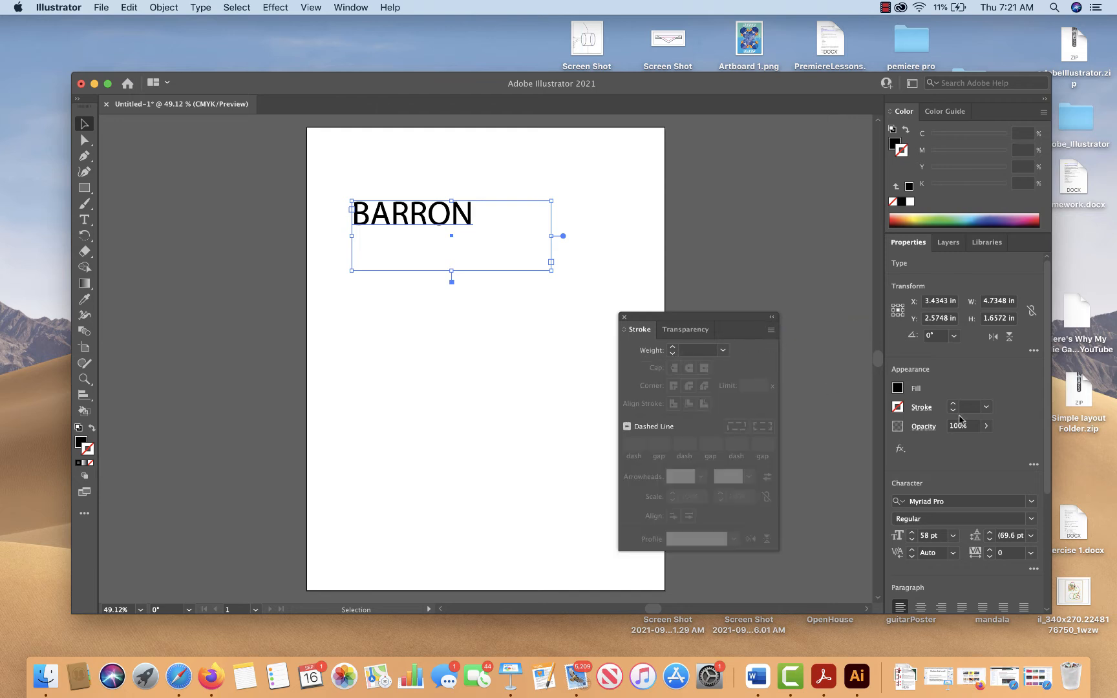
Give the text a 3 pt reddish-brown stroke with C 25.49, M 80, Y 100 and K 19.61
click(672, 349)
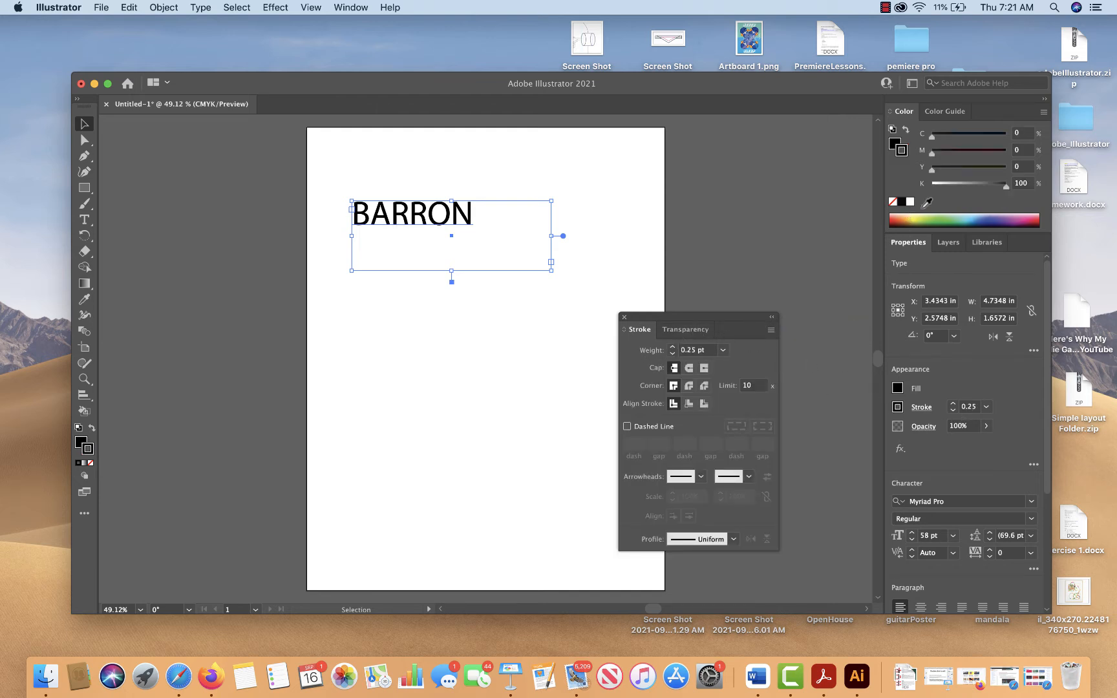
click(903, 219)
click(672, 348)
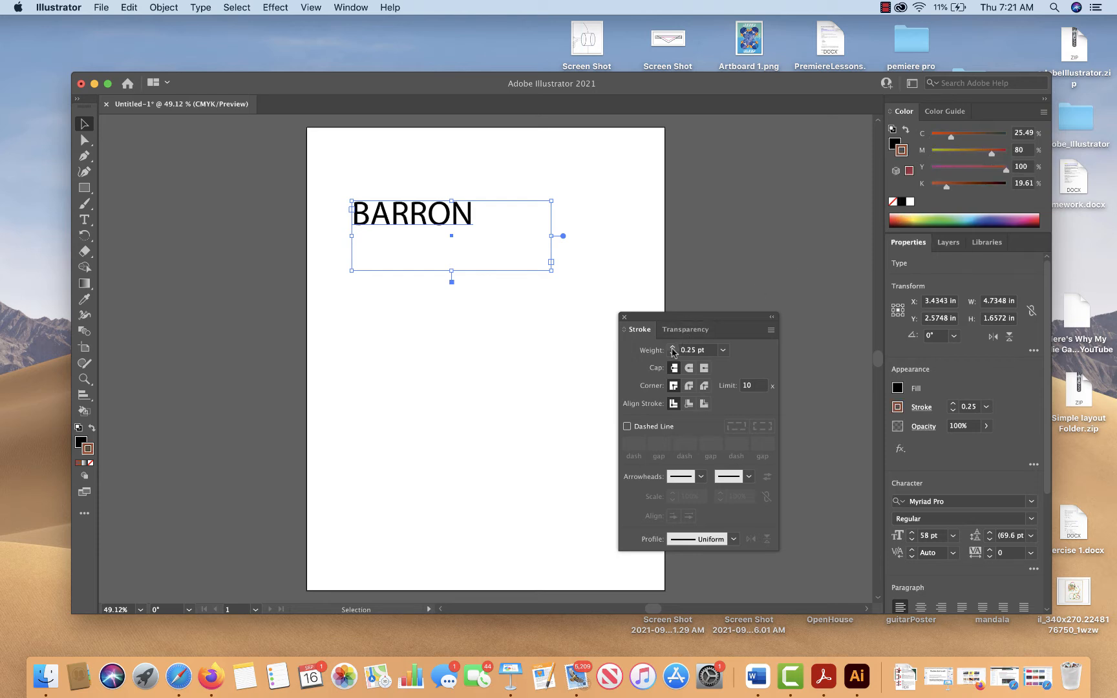
click(672, 347)
click(673, 347)
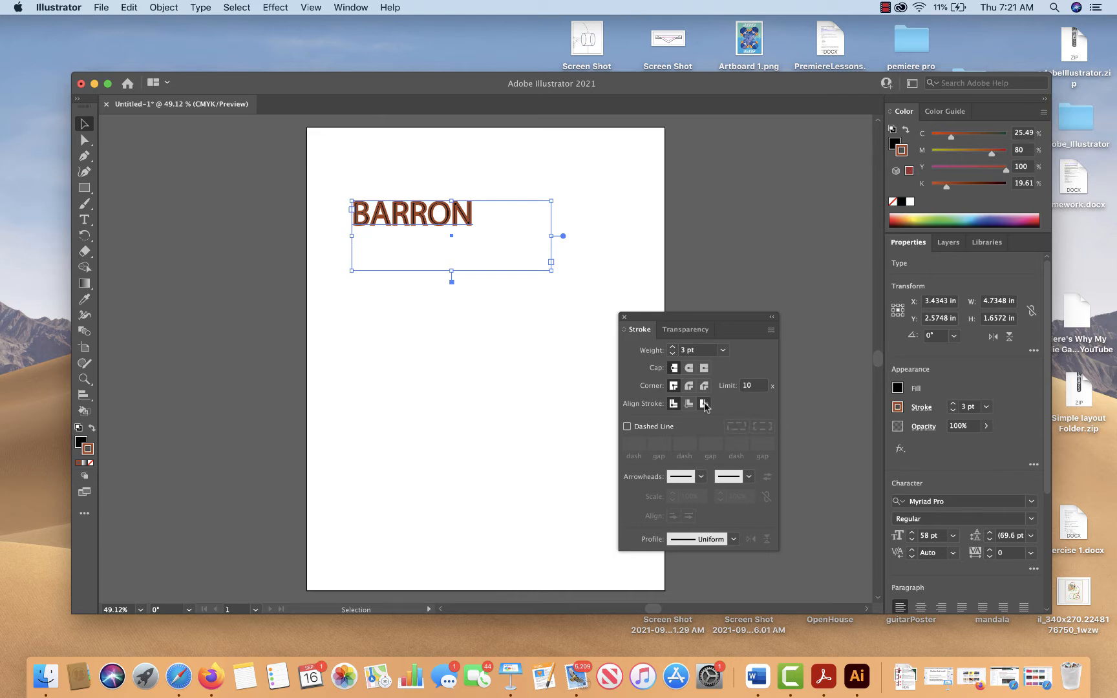
Convert the stroked text to outlines and align its stroke to the outside of the letters
click(504, 239)
click(467, 221)
click(191, 7)
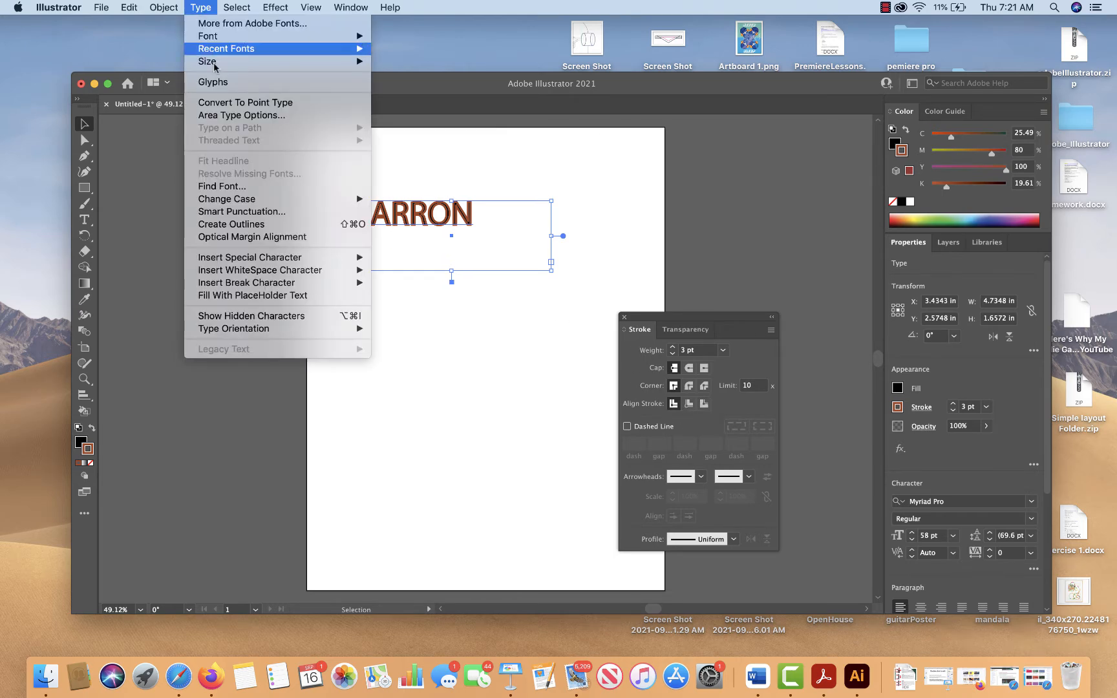
click(260, 229)
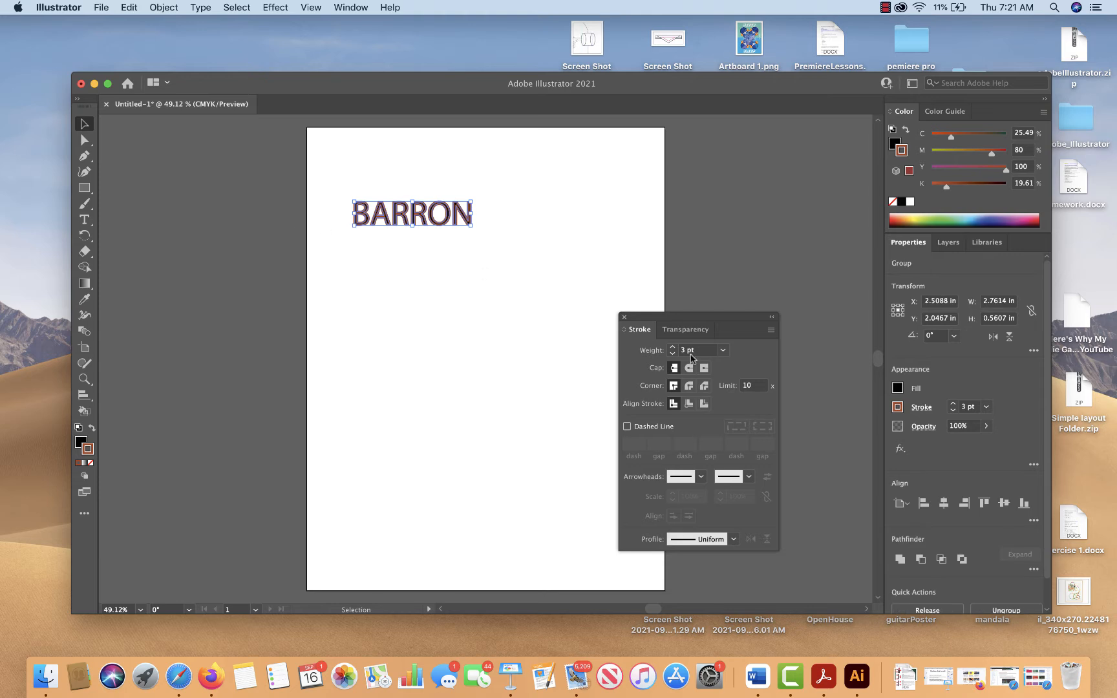
click(704, 404)
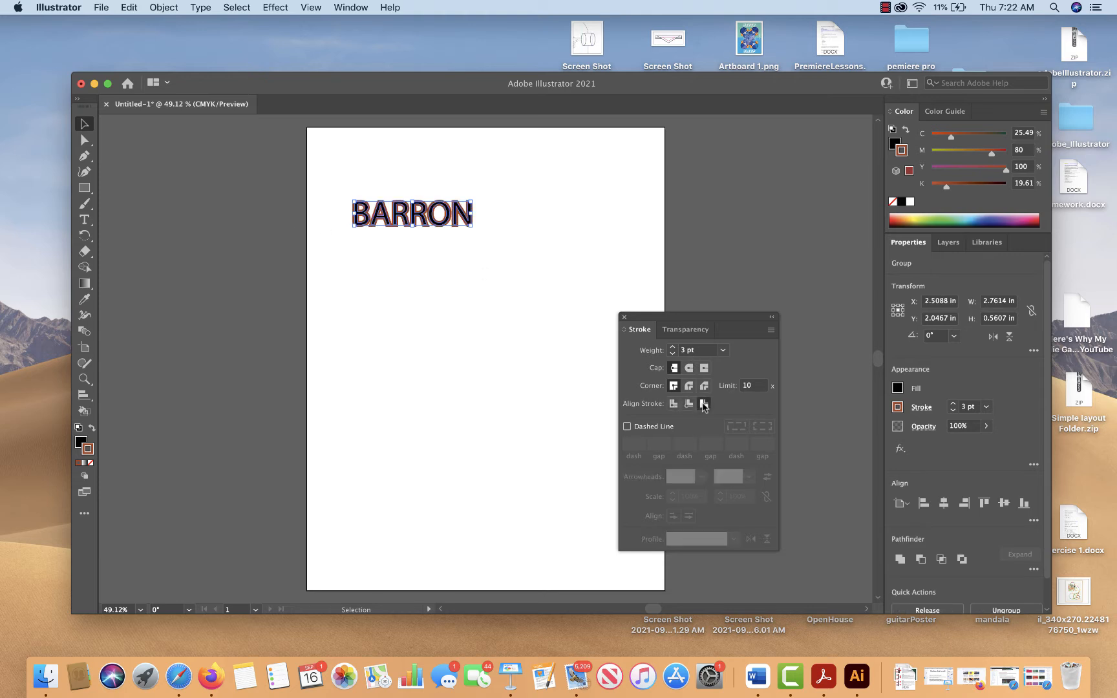
Copy the outlined surname lettering and paste the duplicate directly behind the original
click(525, 250)
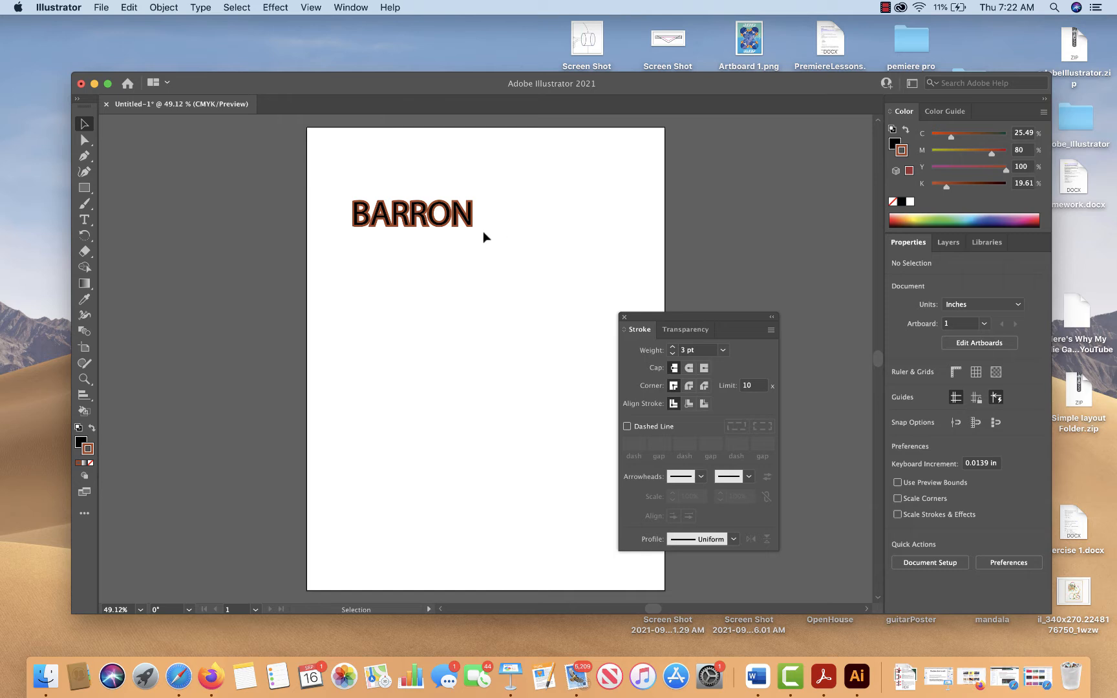
click(437, 215)
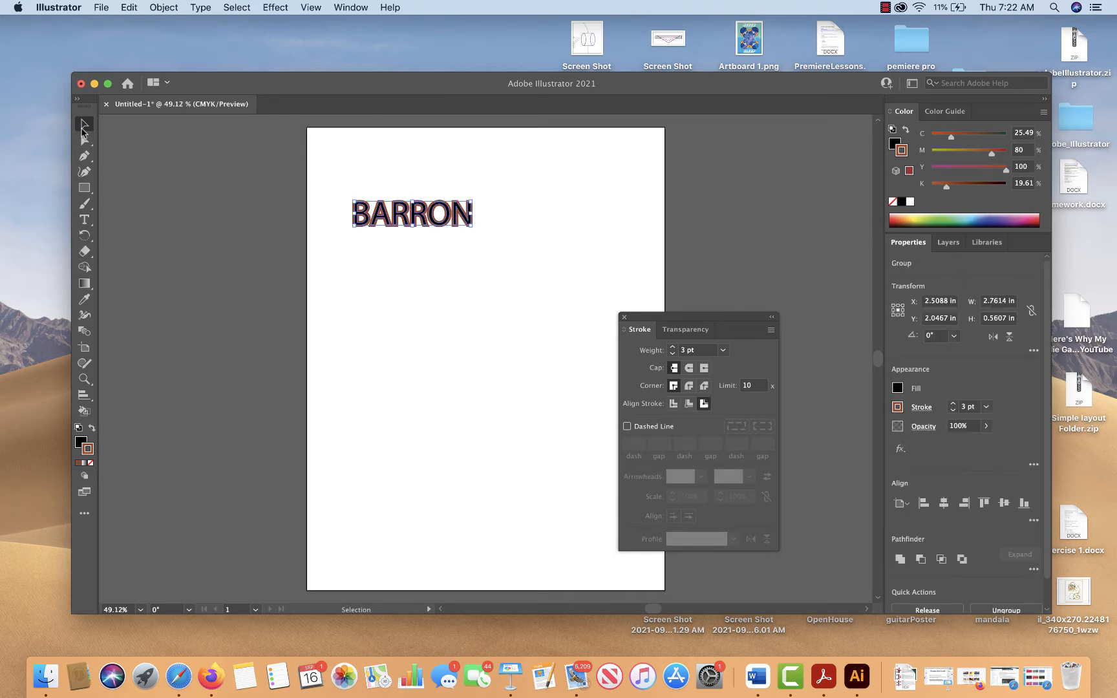
click(399, 258)
click(411, 223)
click(138, 7)
click(142, 73)
click(128, 9)
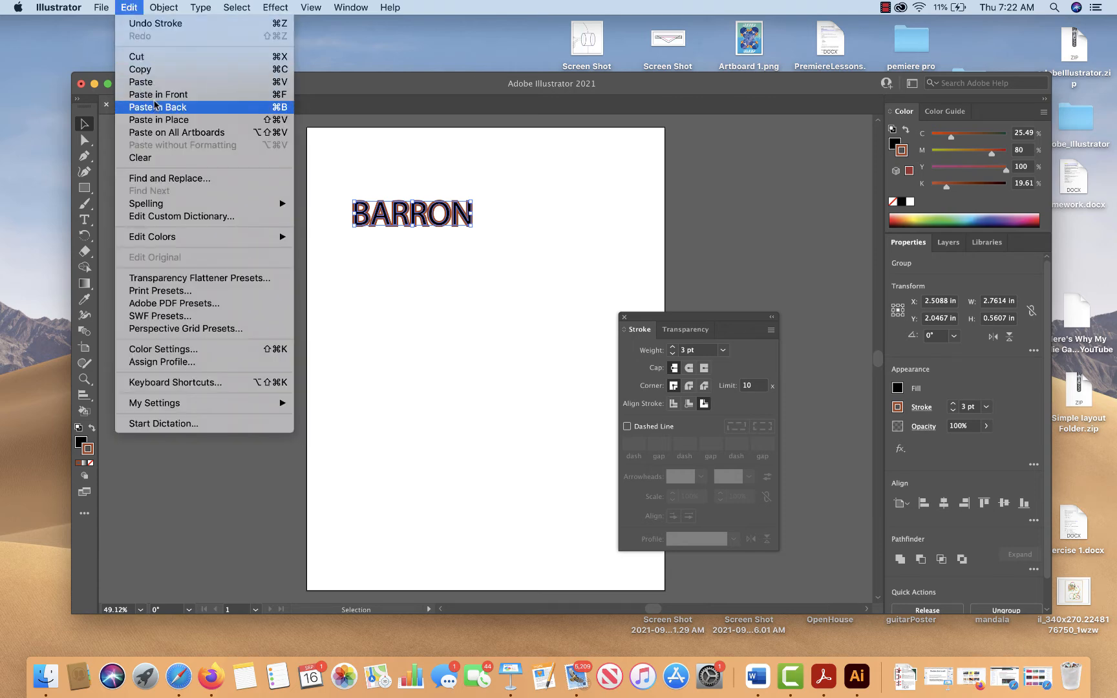
click(157, 106)
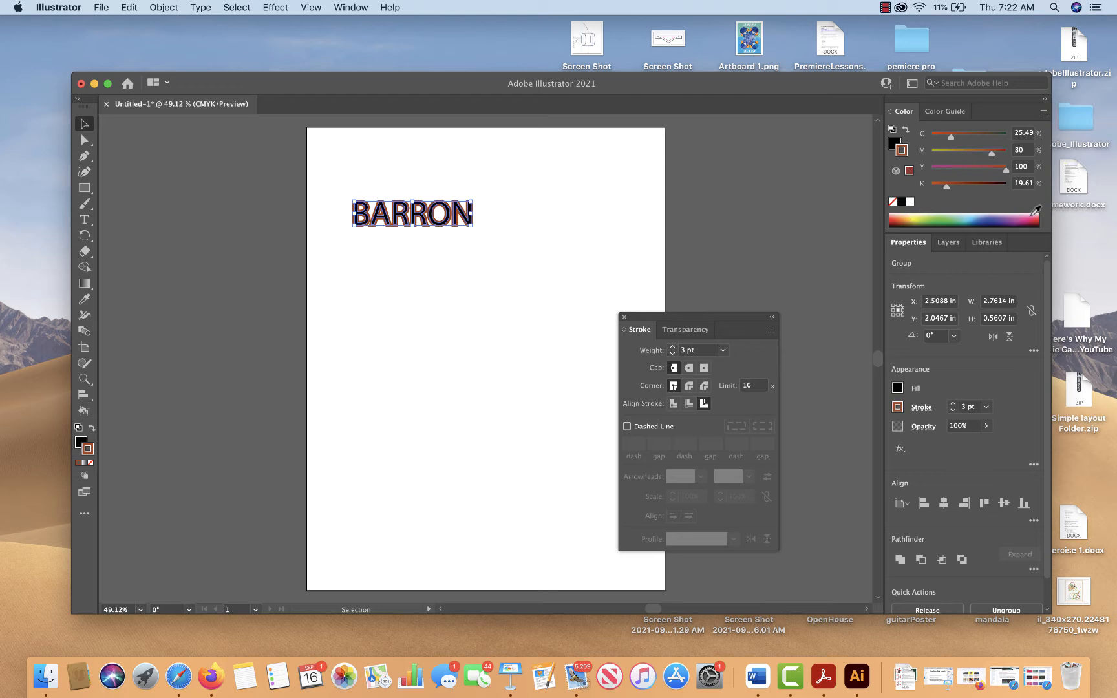
Give the back copy a green 7 pt stroke with C 77.65, M 0, Y 99.61 and K 0, and deselect it
click(950, 220)
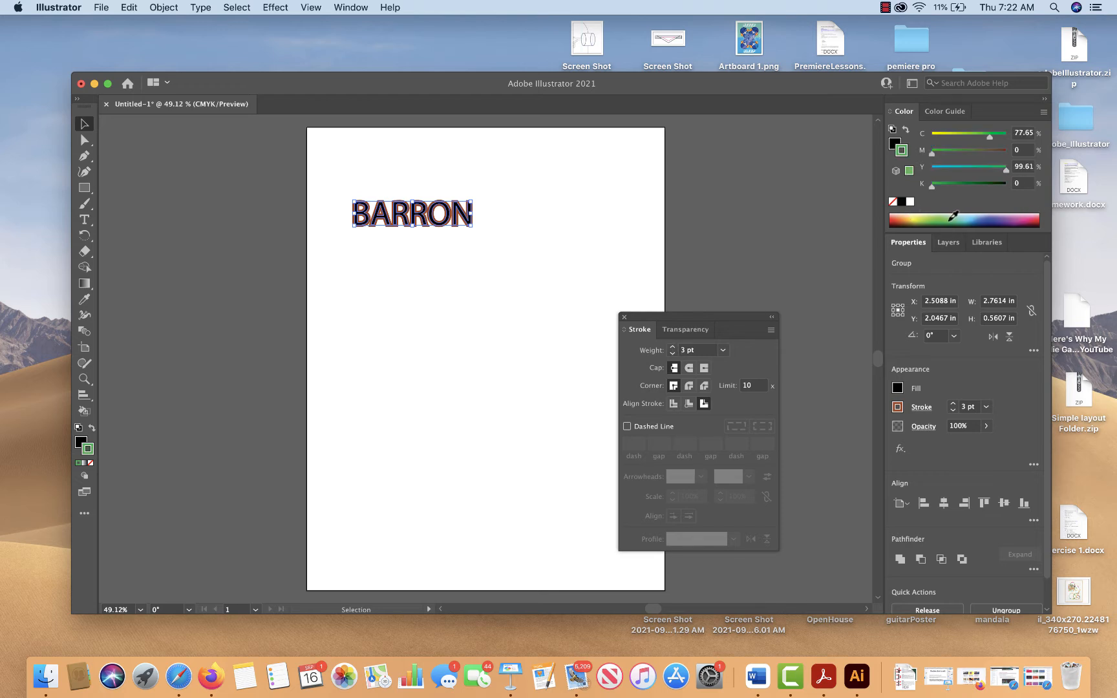
click(672, 347)
click(673, 347)
click(673, 347)
click(672, 347)
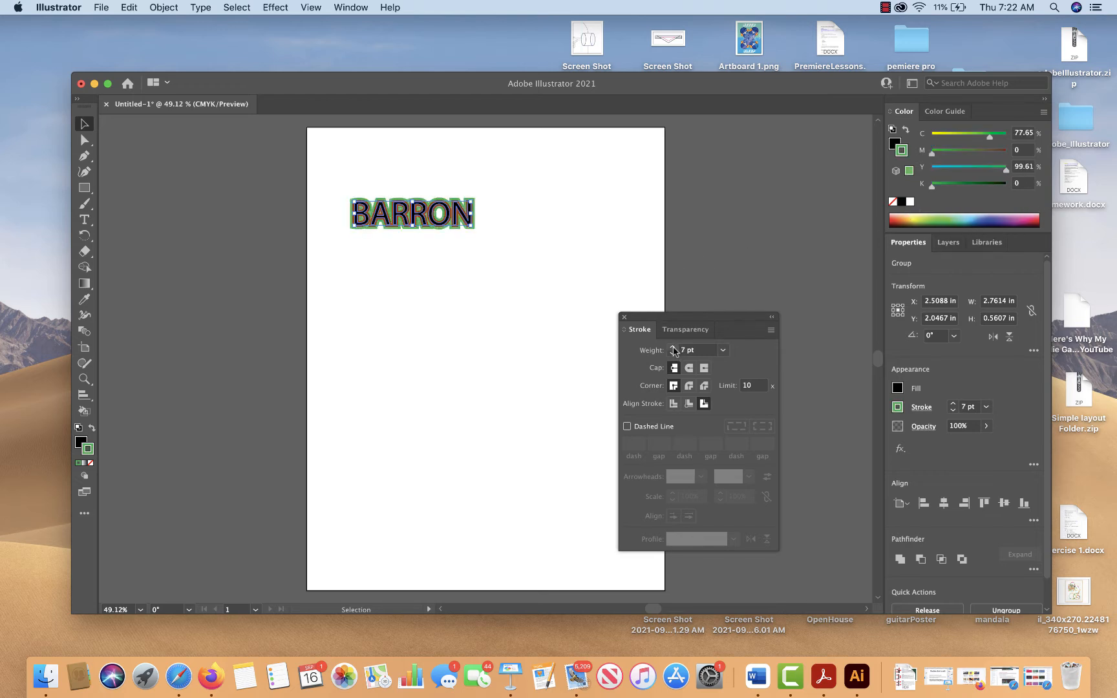
click(734, 273)
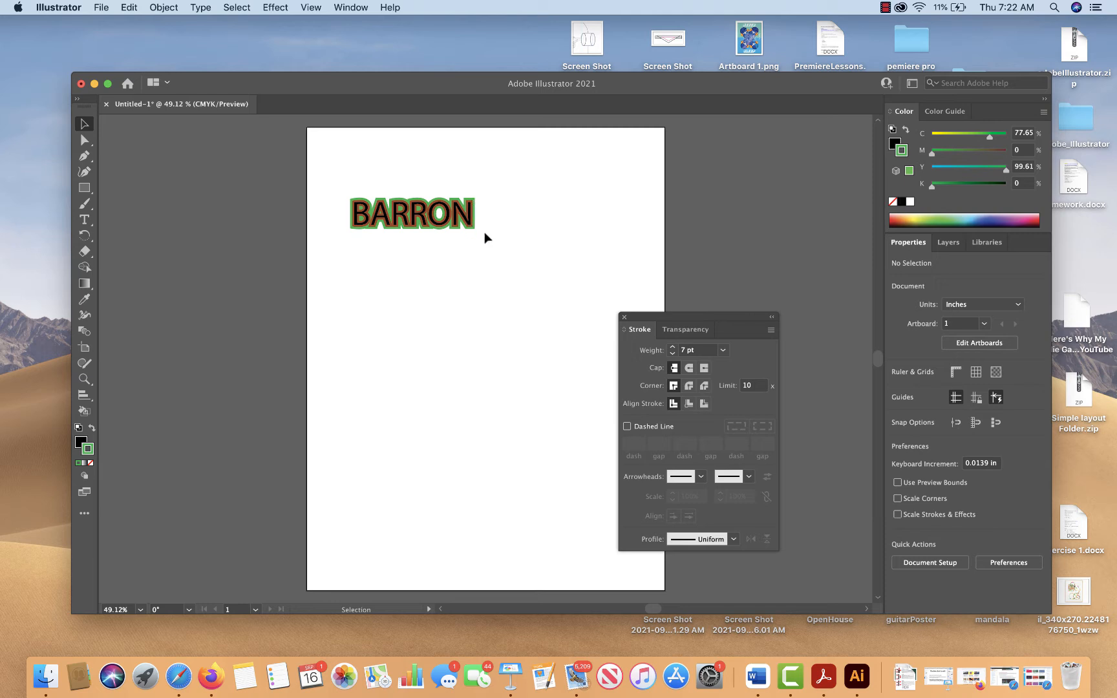
drag(342, 161, 463, 244)
key(Delete)
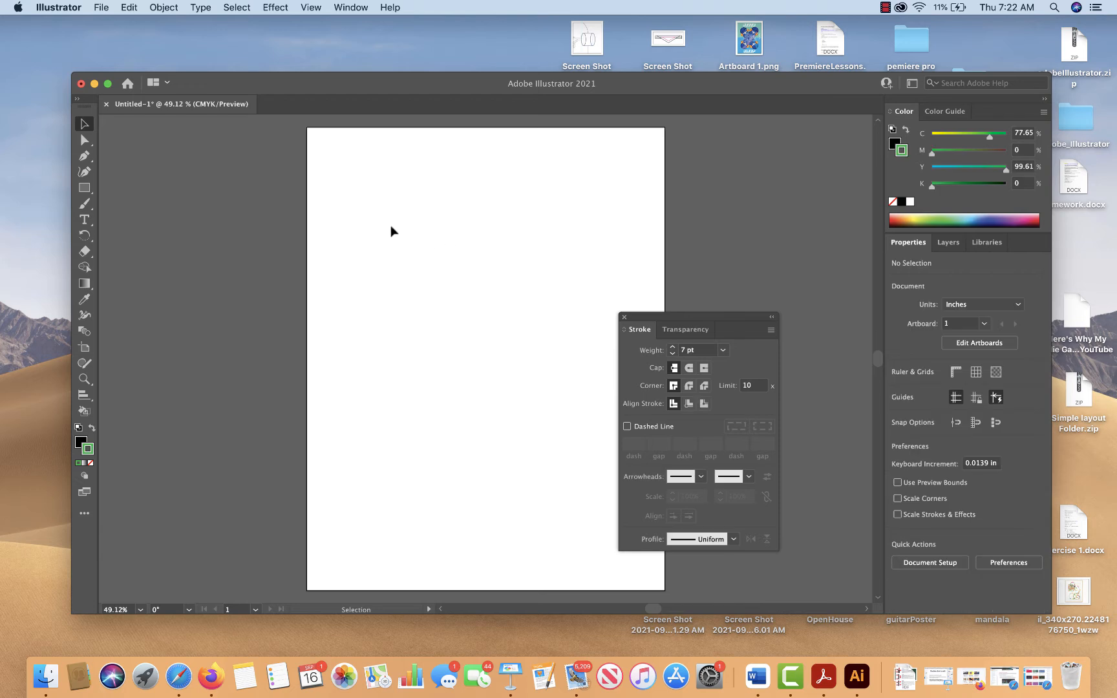
key(super+z)
click(378, 250)
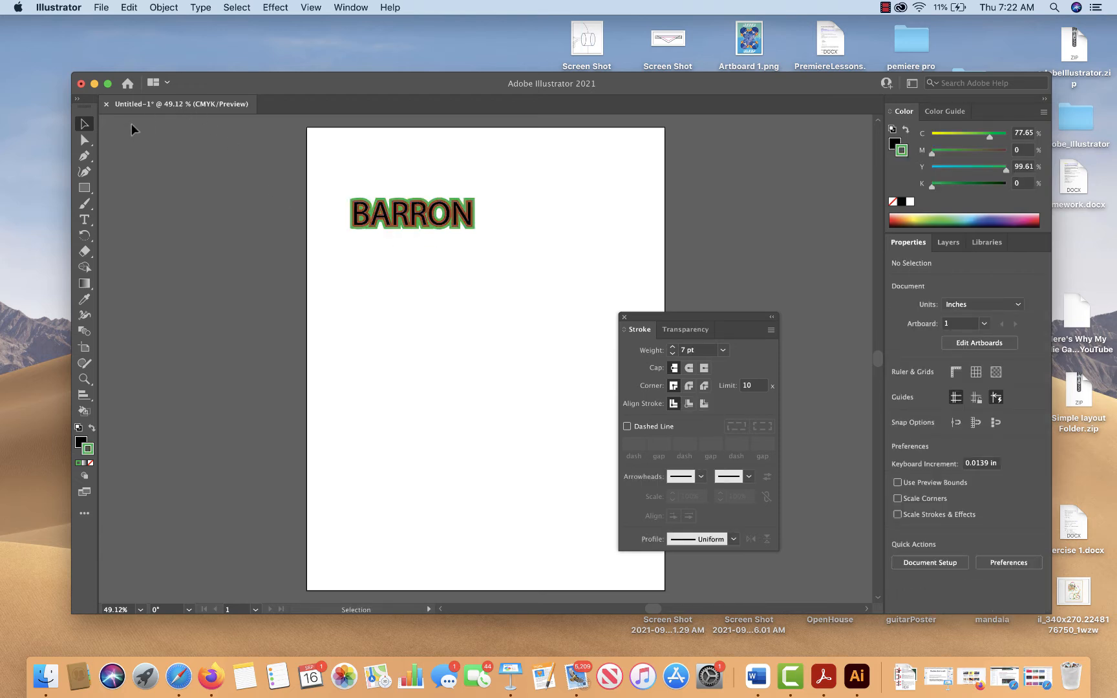
Draw a text area about 4.47 by 2.46 in below the stroked lettering and enter the surname in capitals
click(84, 220)
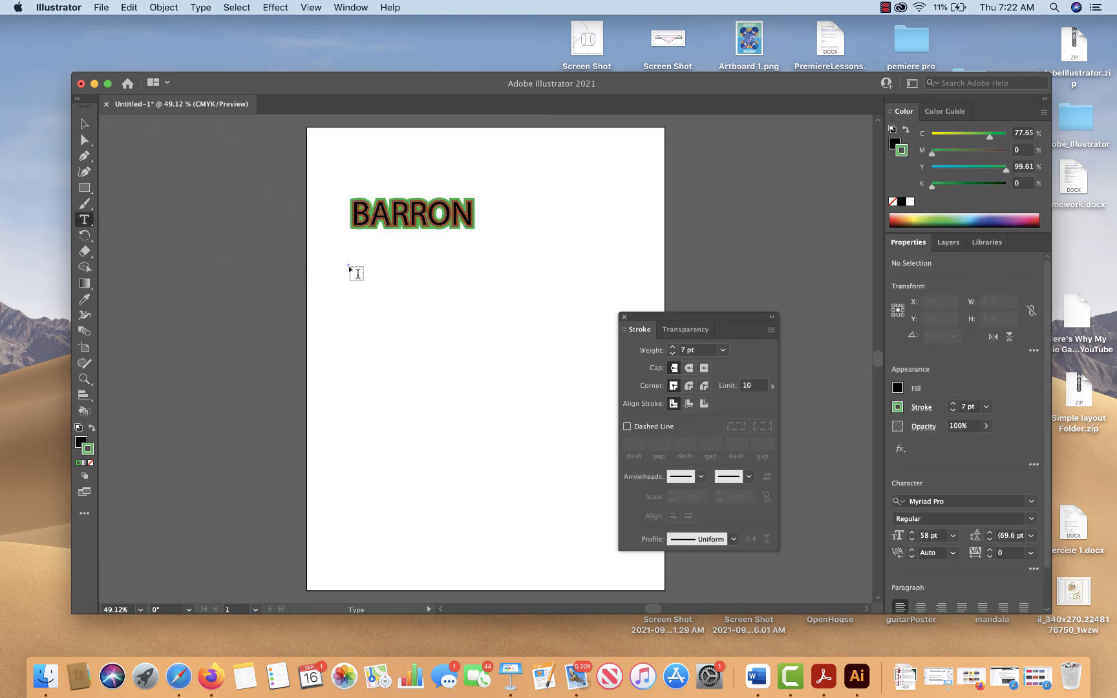
drag(349, 265, 536, 363)
text(BA)
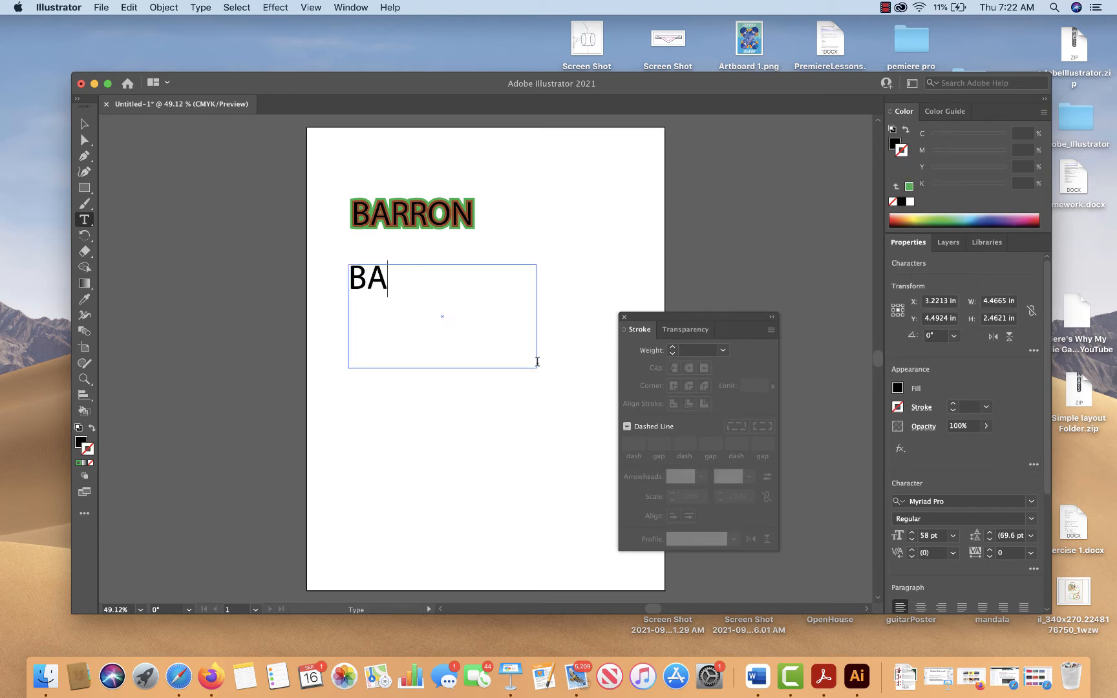
text(RRON)
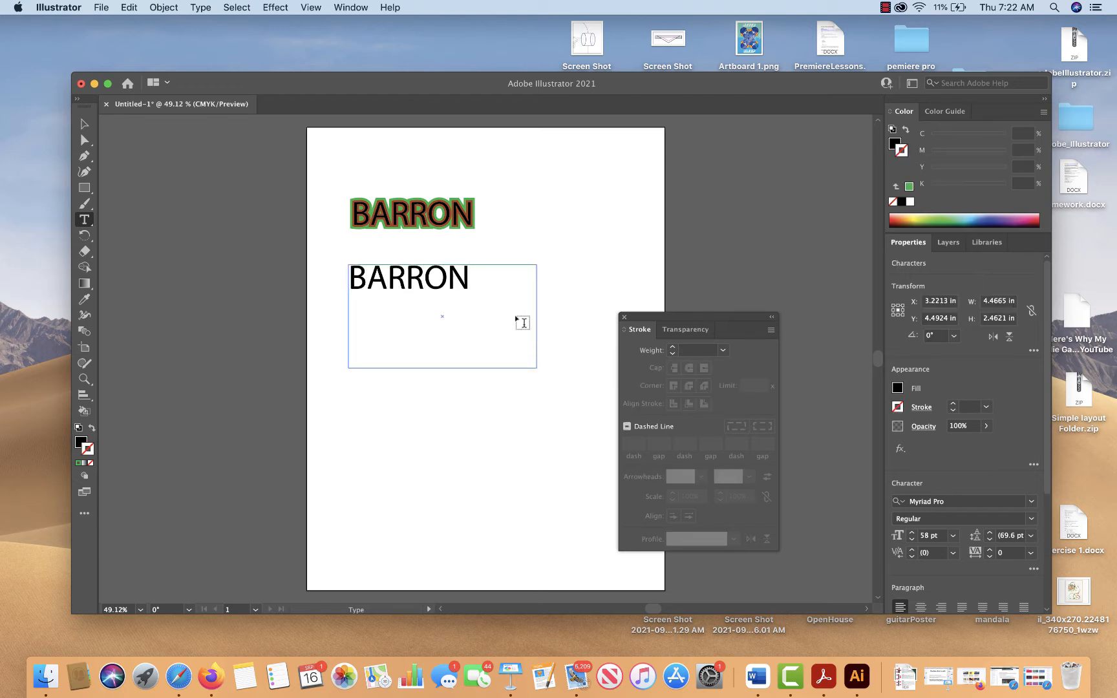
click(84, 123)
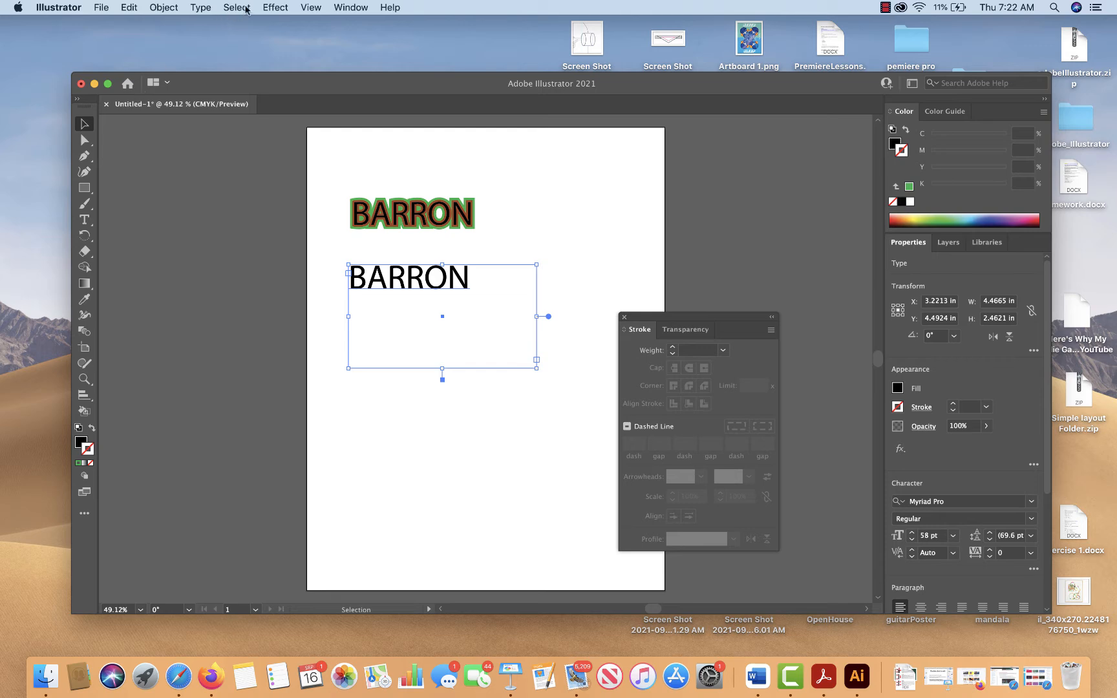
Add a Drop Shadow effect to the new text with X and Y offsets of 0.06 in
click(275, 8)
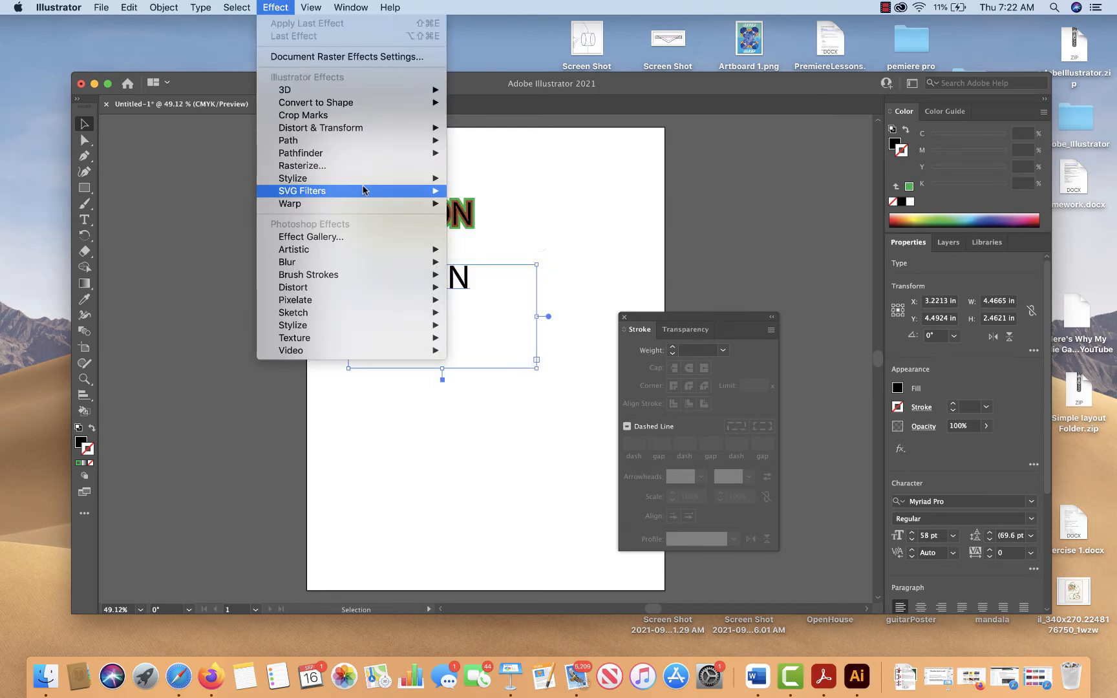
mouse_move(362, 181)
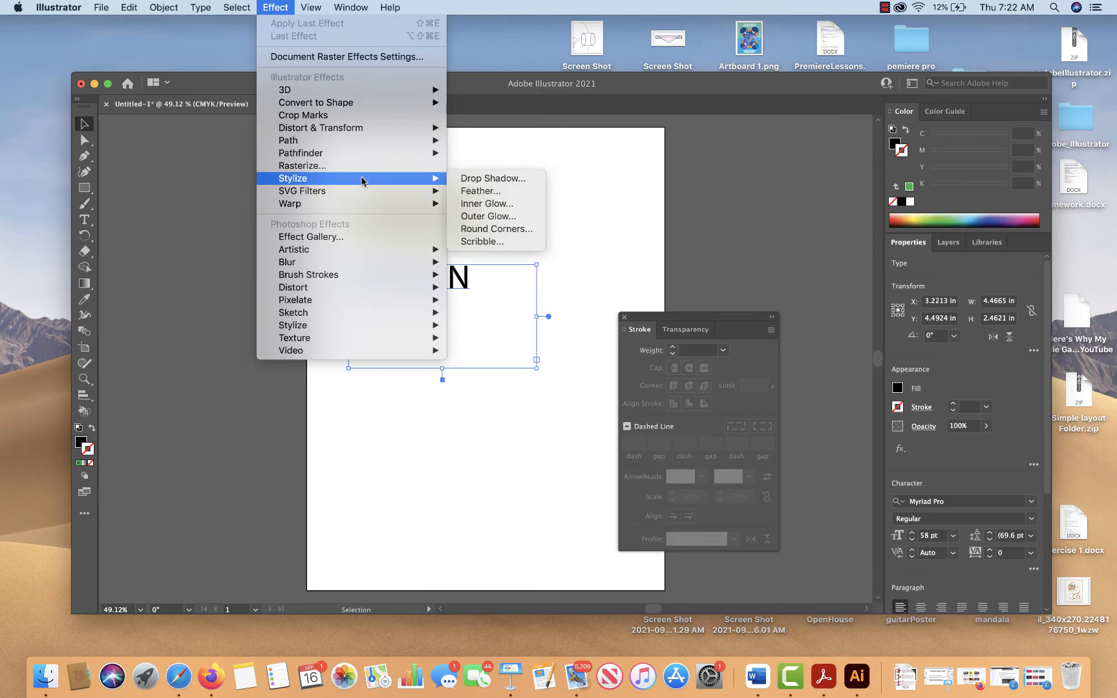
click(475, 179)
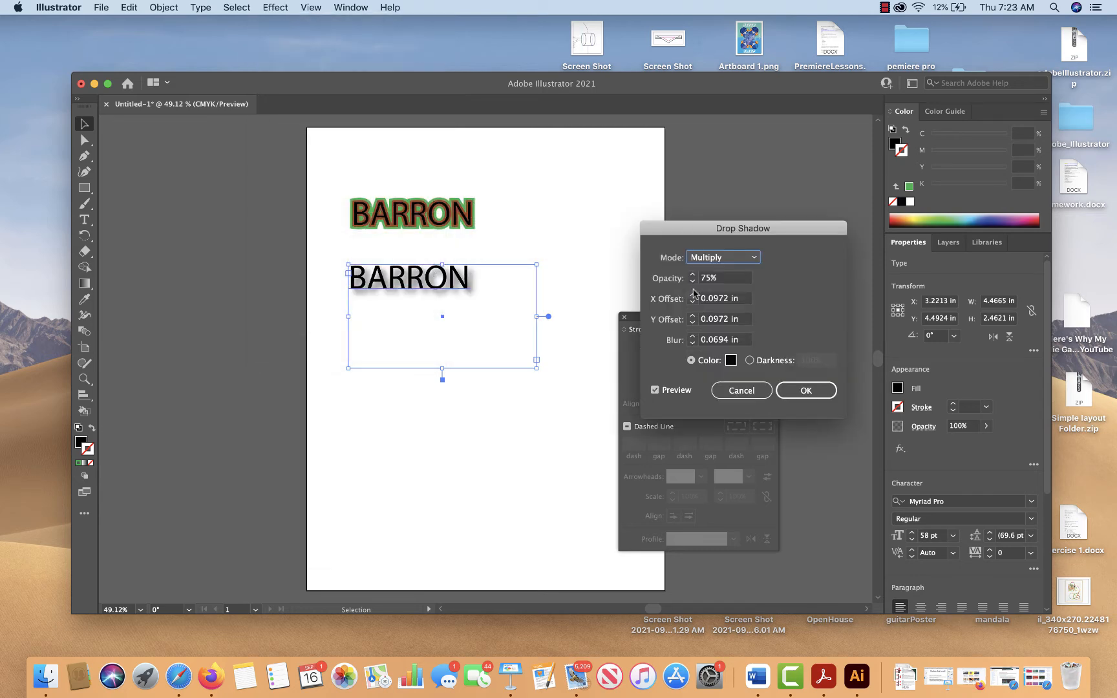
click(693, 301)
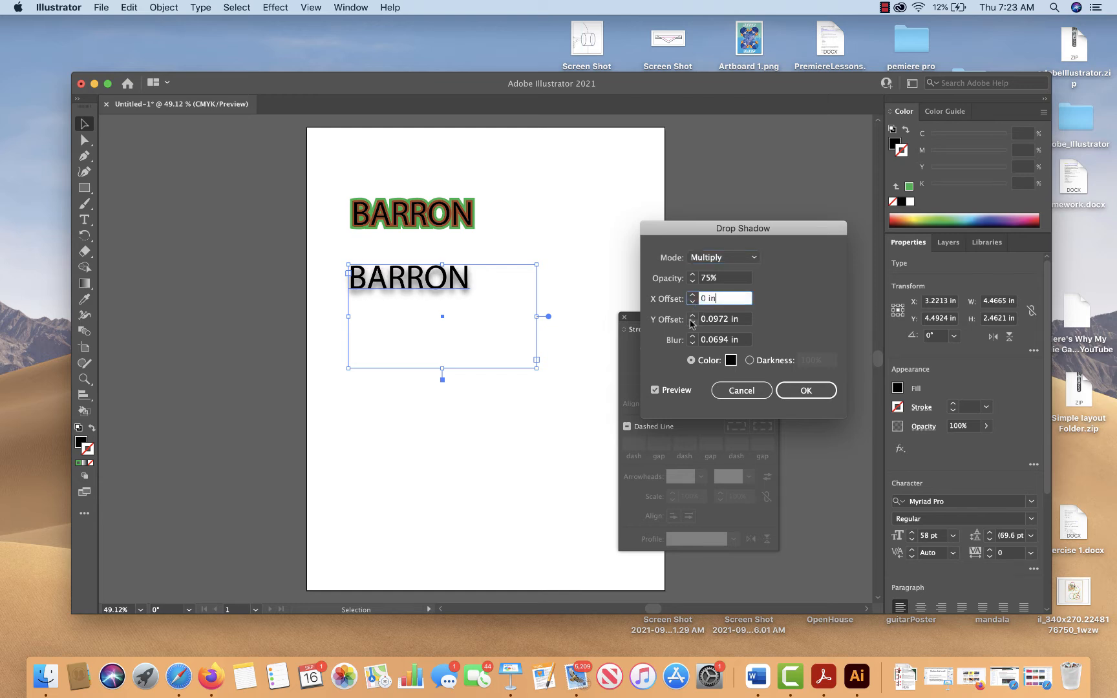
click(692, 322)
click(707, 300)
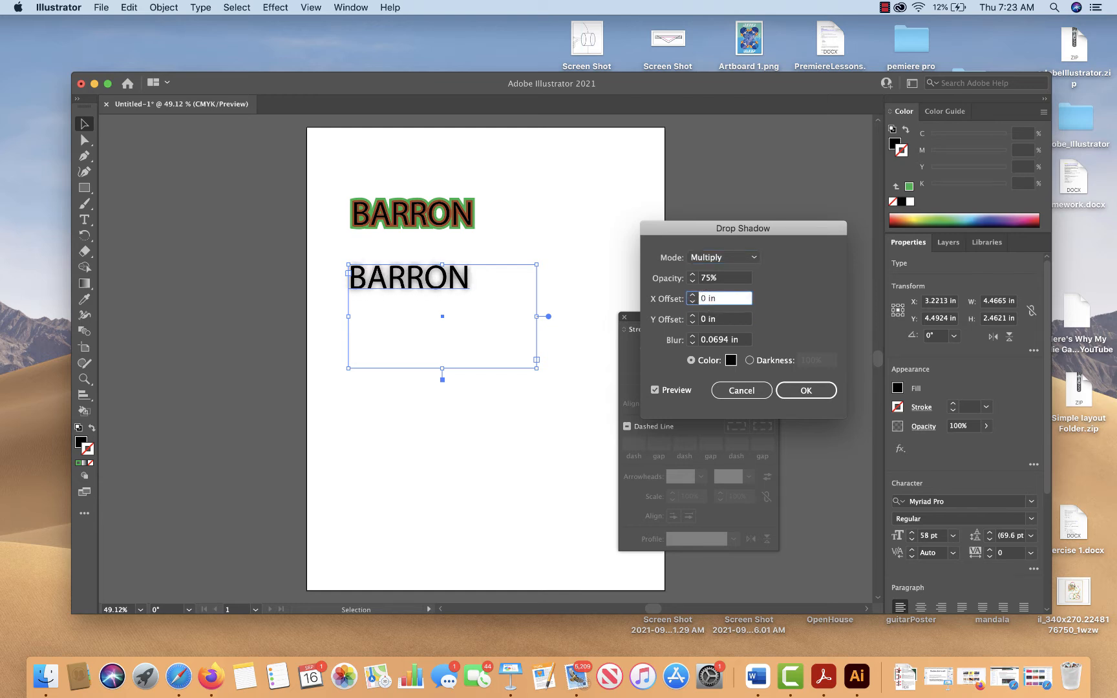
text(.06)
click(707, 319)
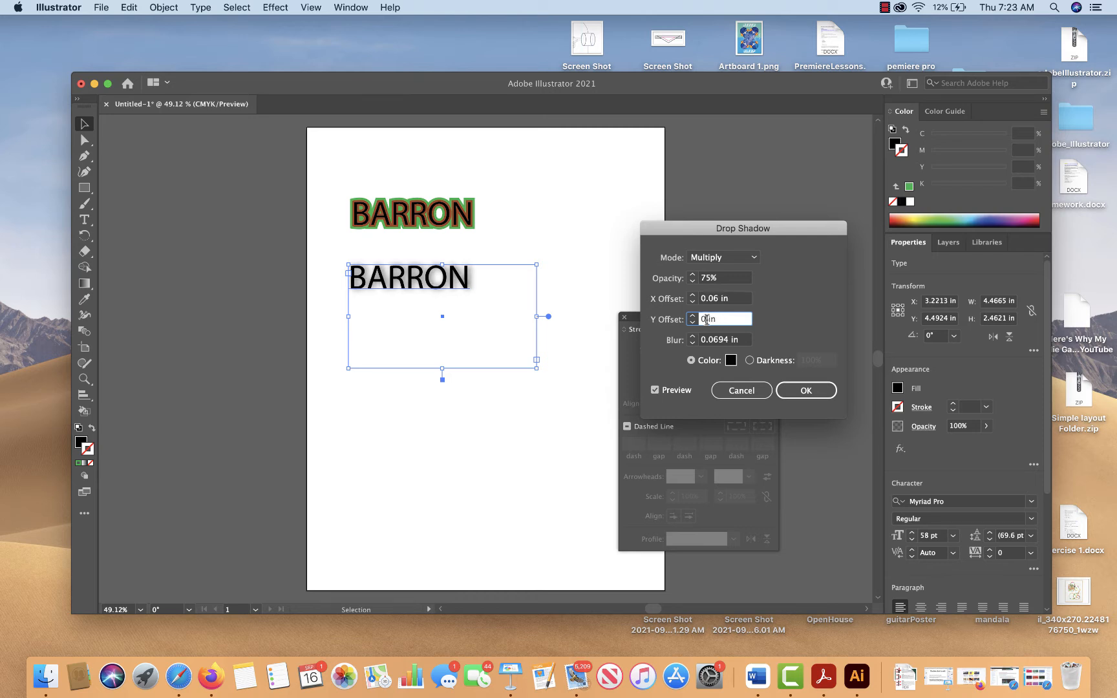
text(06)
click(723, 303)
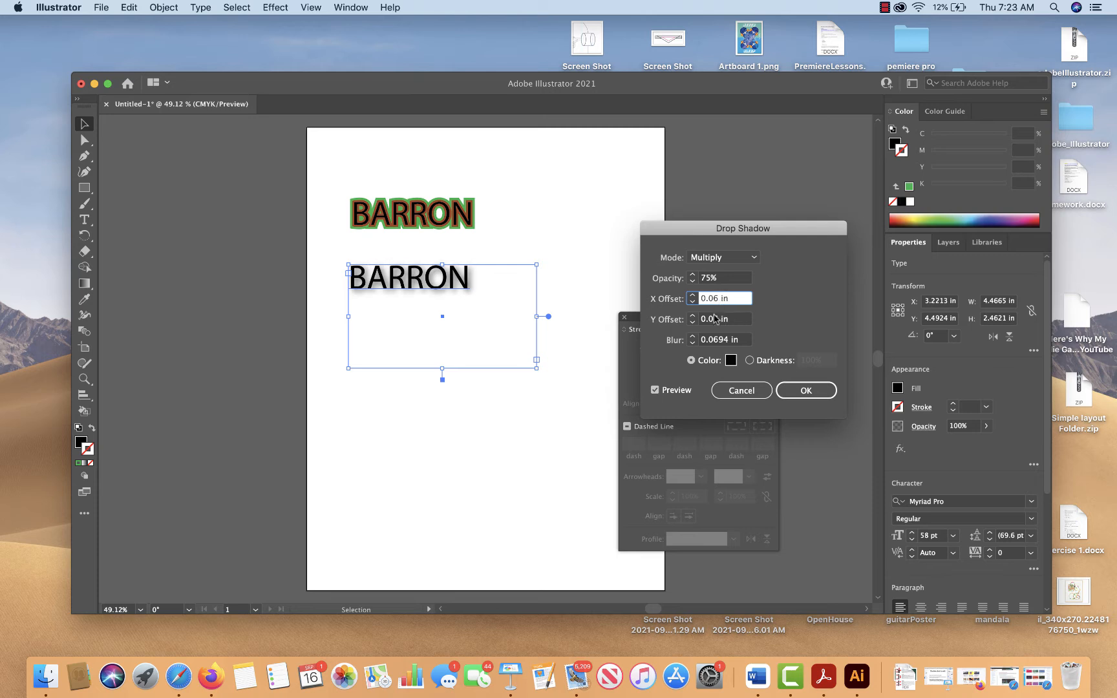
Set the drop shadow's blur to 0.04 in
click(692, 342)
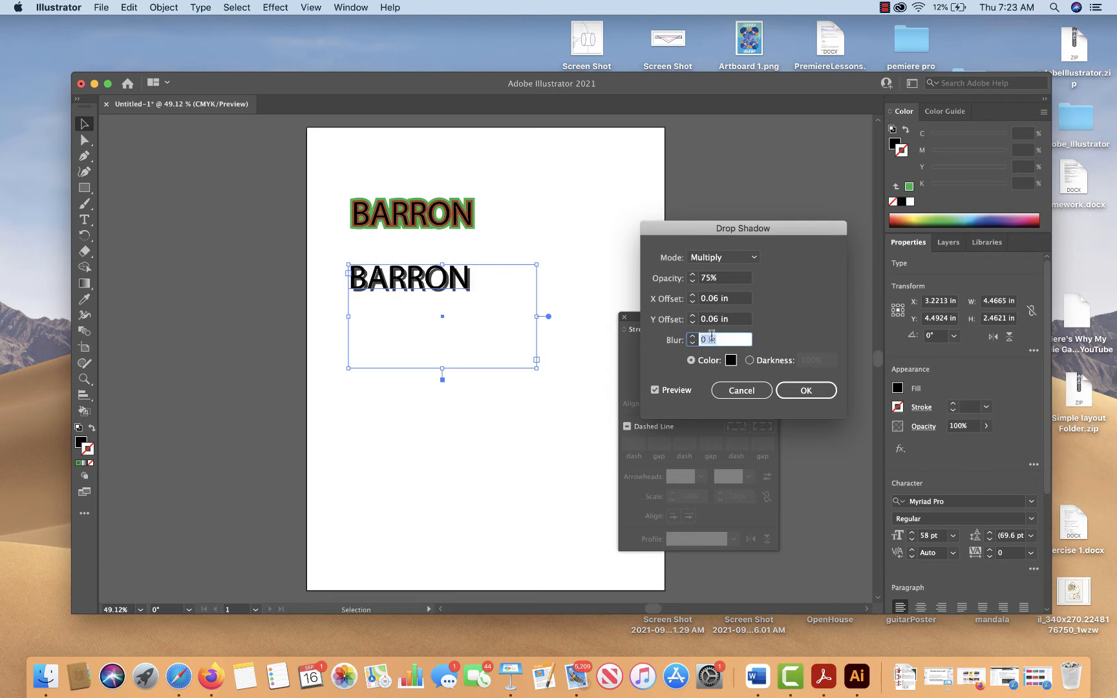
drag(707, 340, 682, 337)
text(.0)
text(5)
text(4)
click(729, 300)
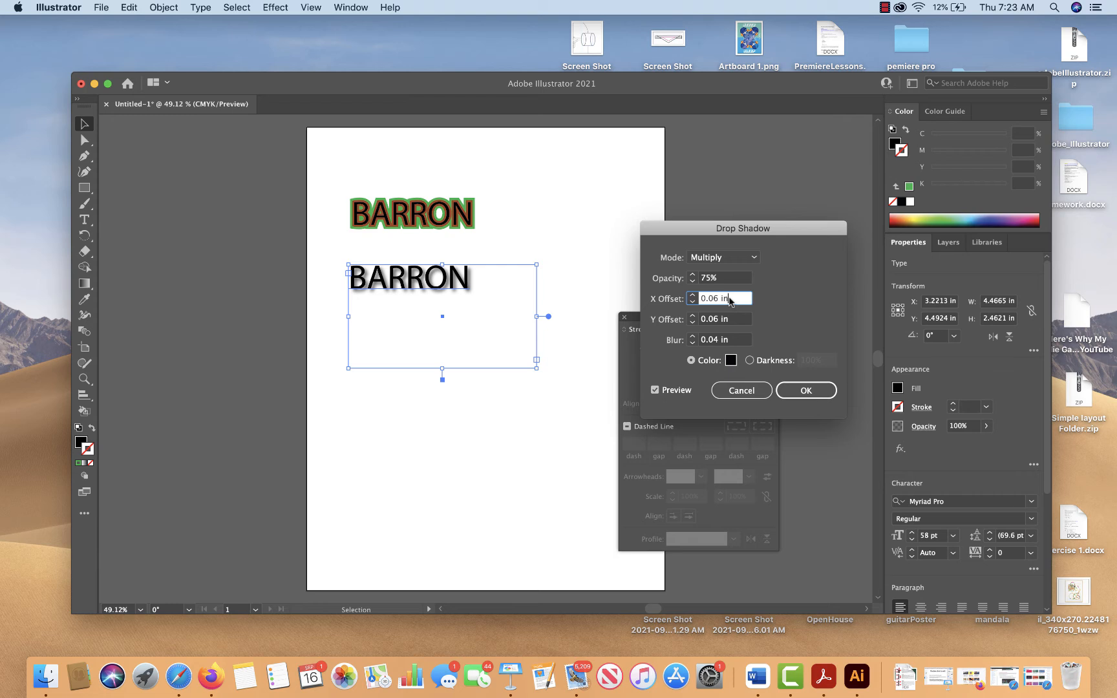
Try a drop shadow blur of 0.02 in
click(714, 340)
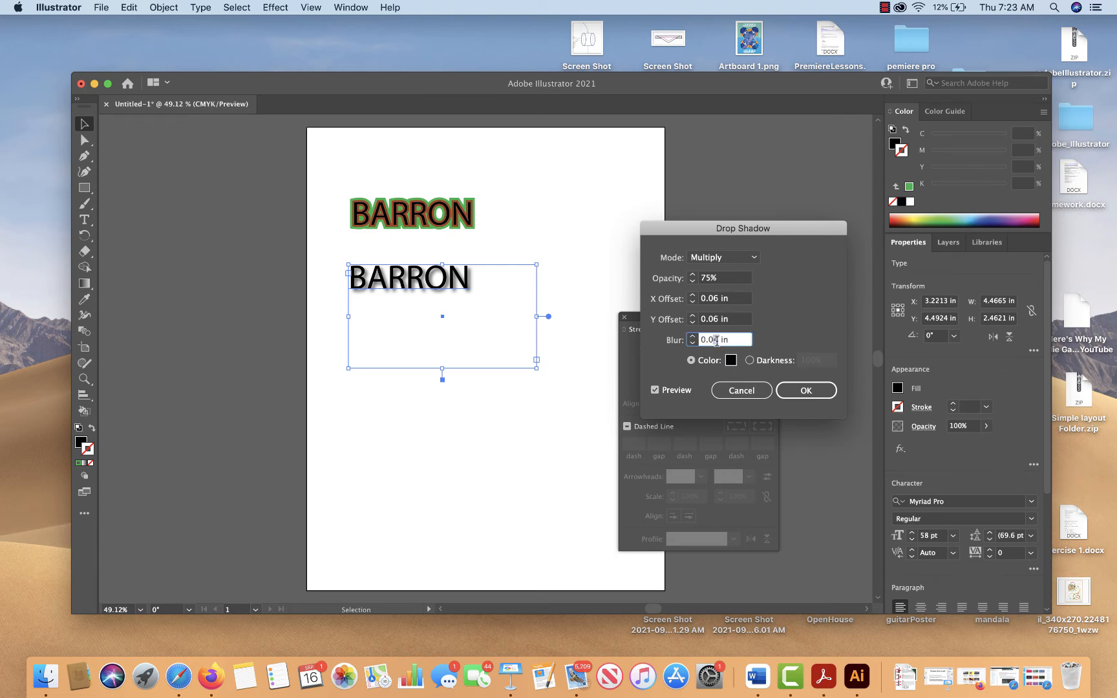
key(BackSpace)
text(2)
click(735, 322)
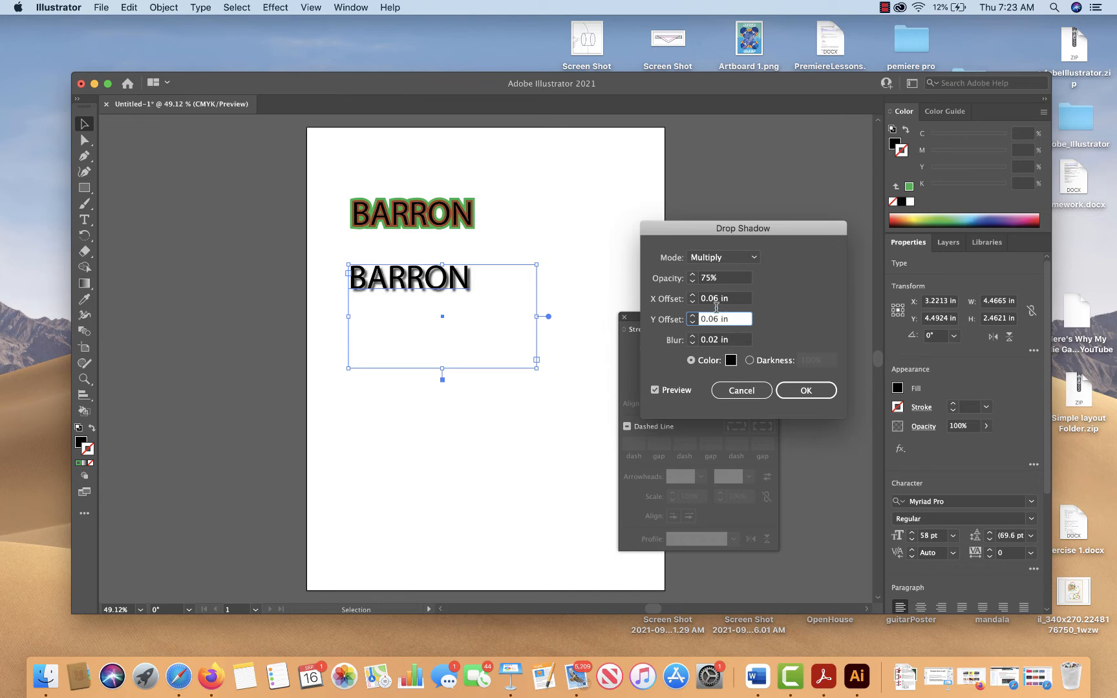
Return the shadow blur to 0.04 in and apply the Drop Shadow effect
click(715, 341)
click(719, 317)
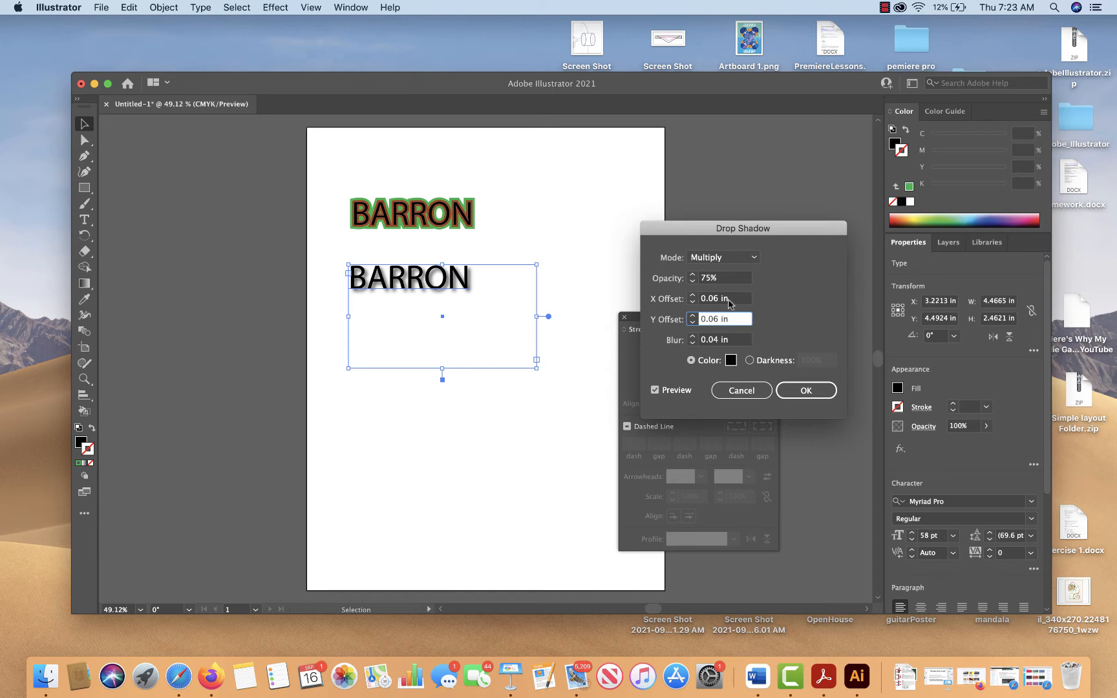
click(727, 300)
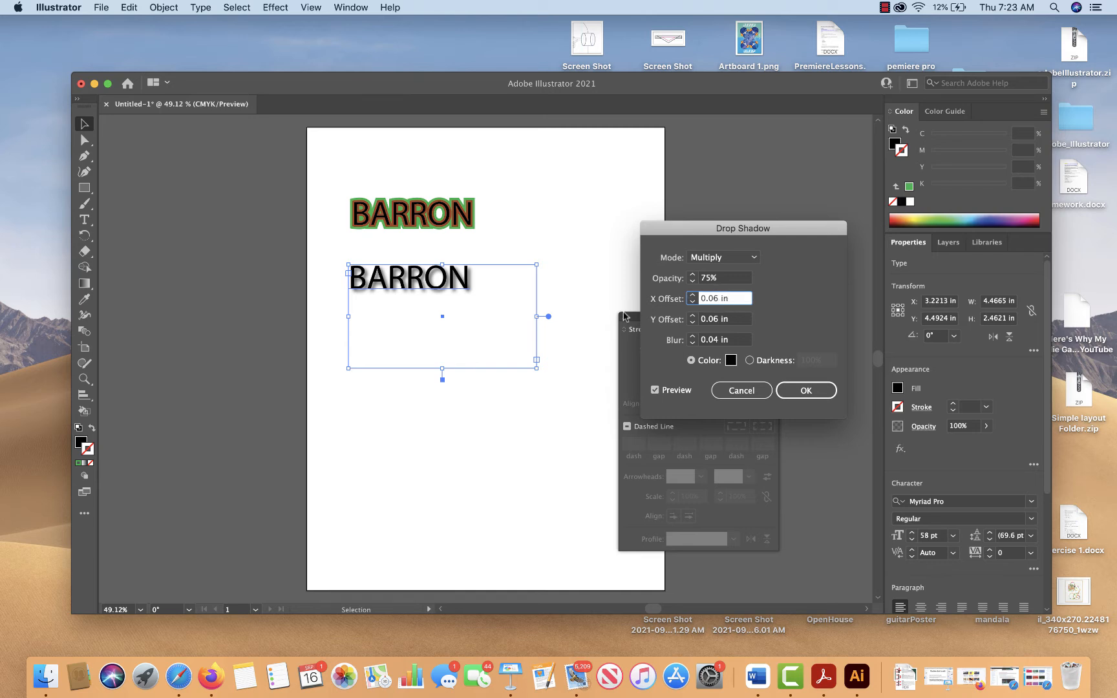
click(801, 390)
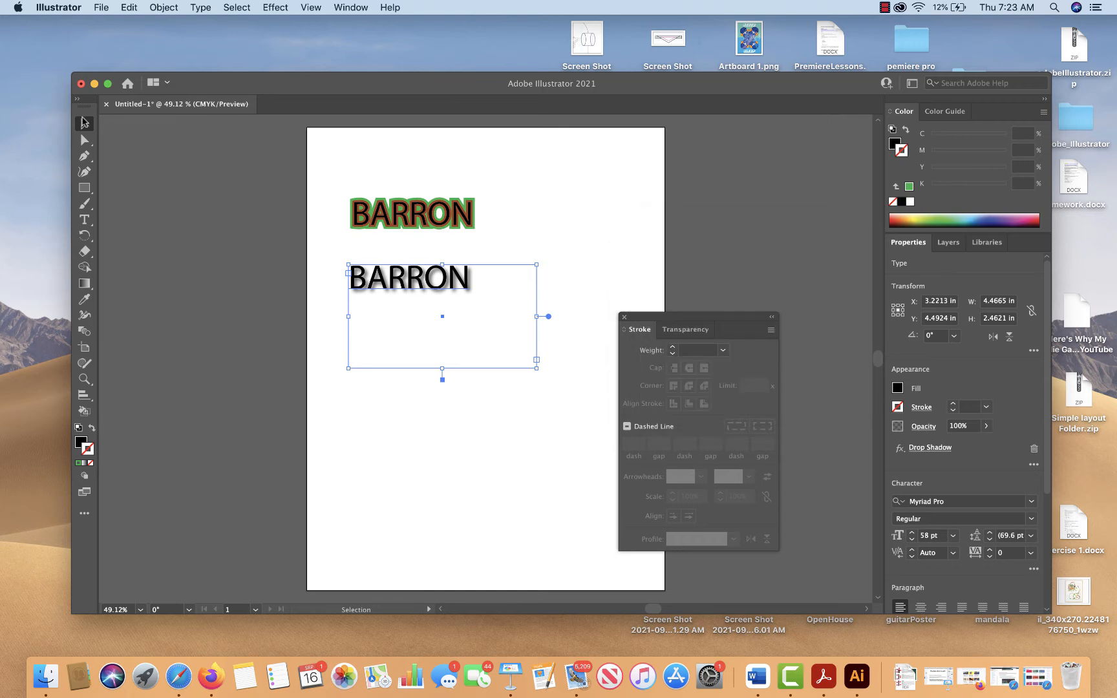
Add the surname as point text with only its initial capitalised above the stroked lettering, and move it fully onto the artboard
click(449, 304)
click(441, 288)
click(84, 219)
click(353, 148)
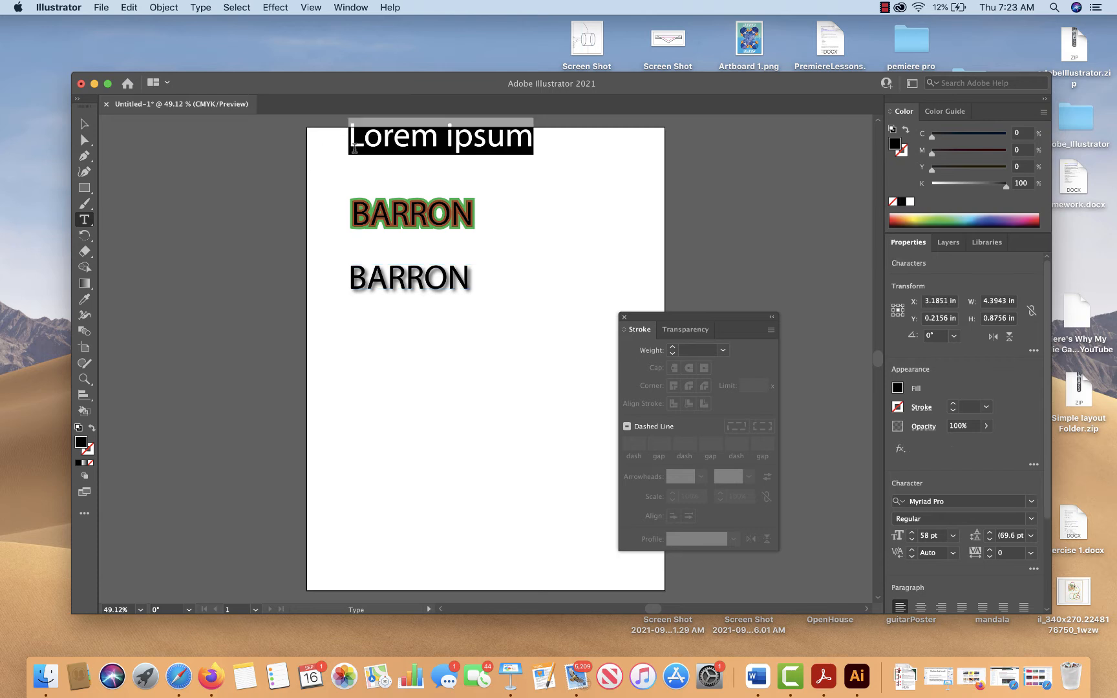
text(bar)
key(BackSpace)
key(BackSpace)
key(BackSpace)
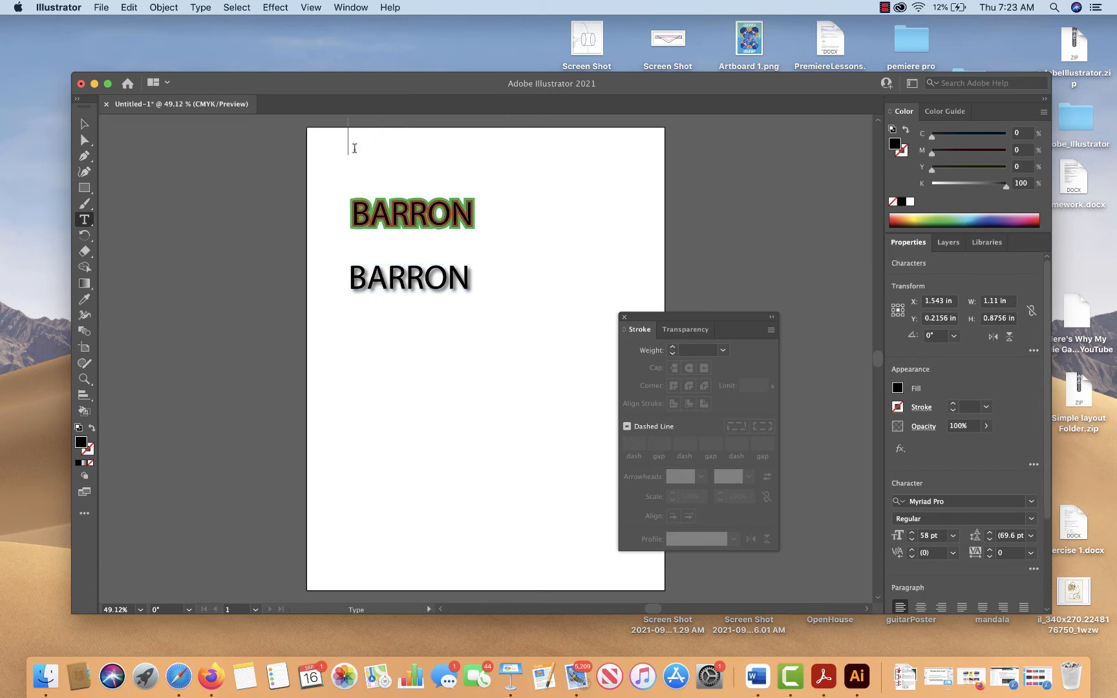
text(Barron)
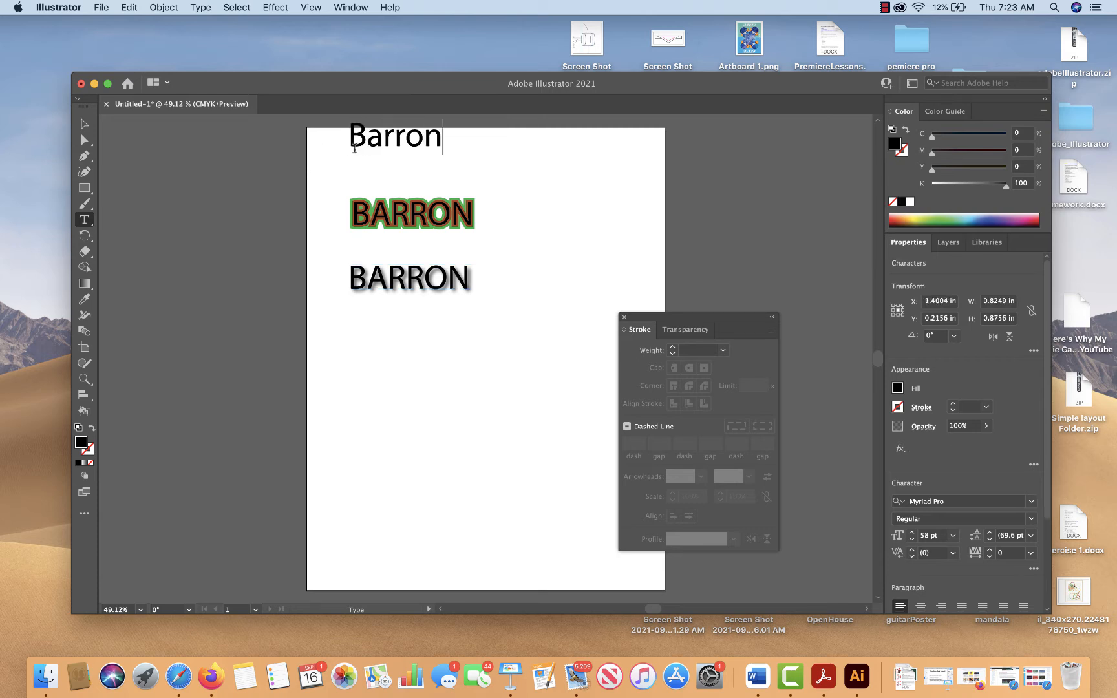
key(Escape)
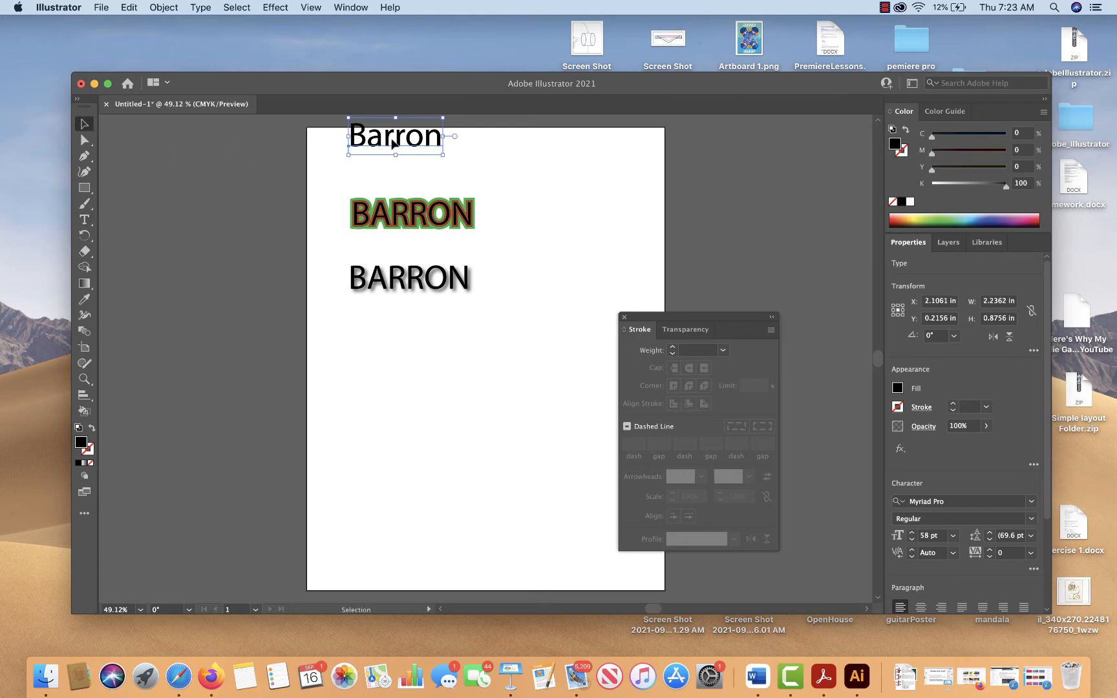
drag(392, 142, 399, 154)
Paste a copy of the new surname text behind it and nudge the copy about 0.03 in right and 0.04 in down
key(super+c)
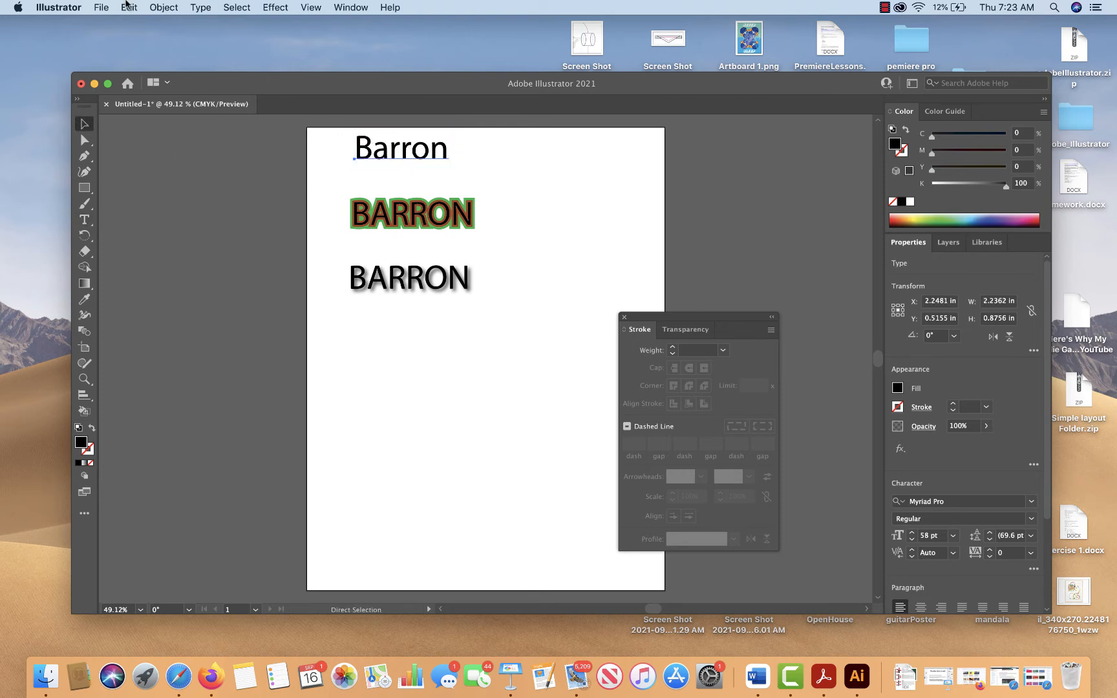
click(129, 7)
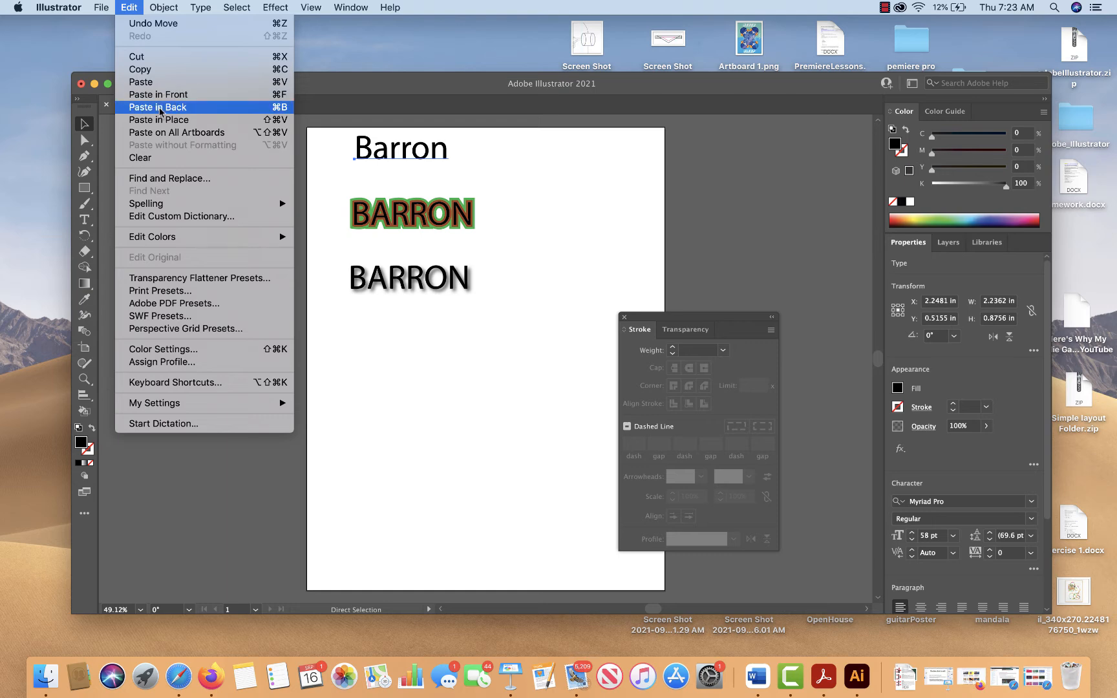
click(162, 108)
key(Down)
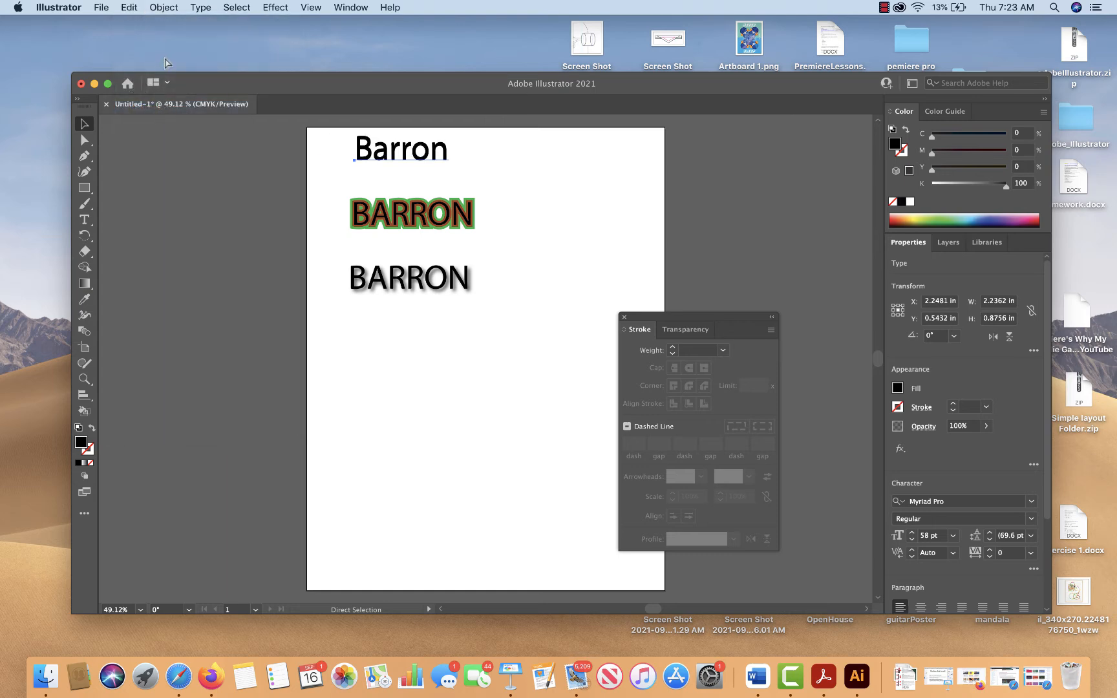
key(Left)
key(Right)
key(Right)
key(Down)
key(Right)
key(v)
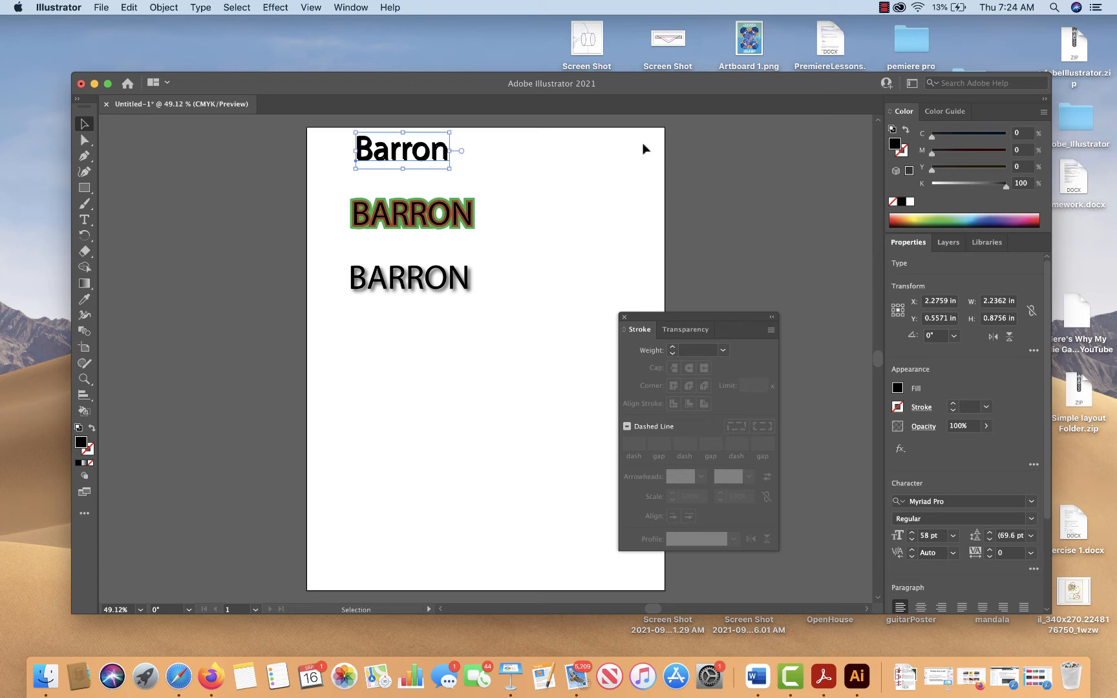
Set the offset surname copy's fill to 50% black and deselect it
drag(981, 187, 968, 187)
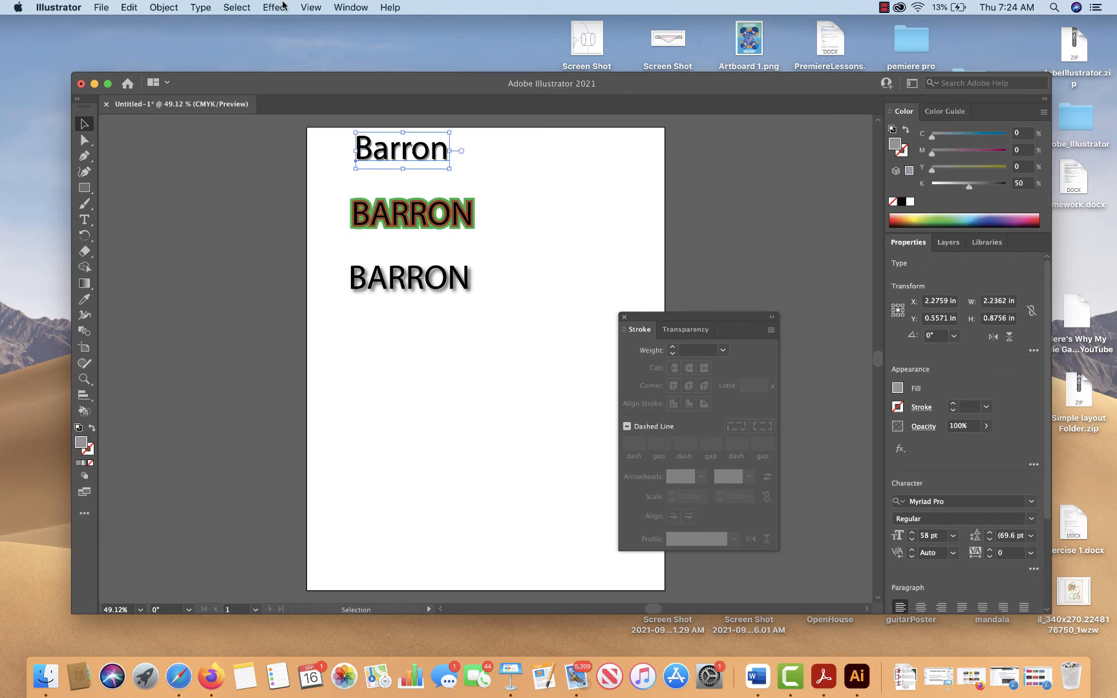
click(494, 140)
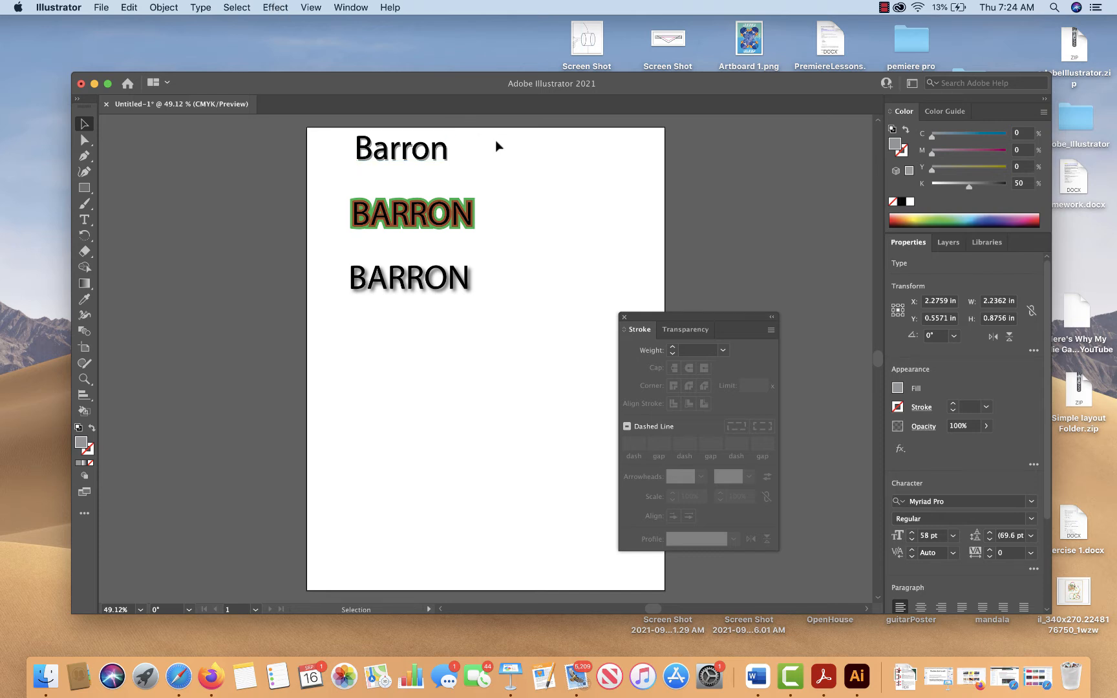
click(83, 385)
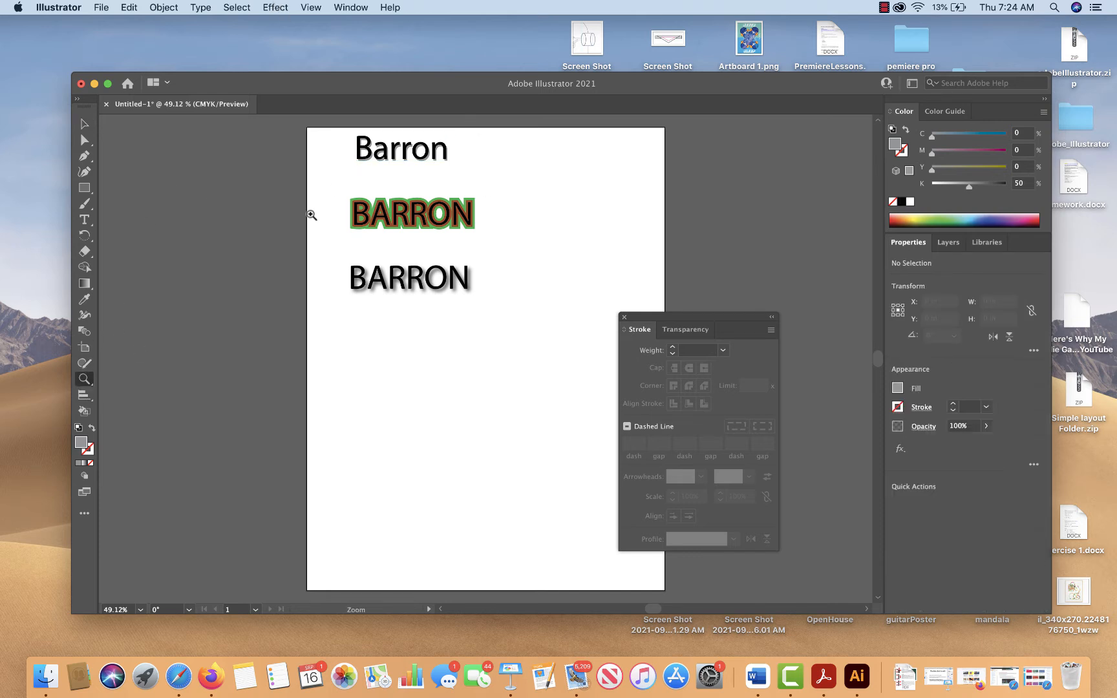
drag(342, 136, 384, 164)
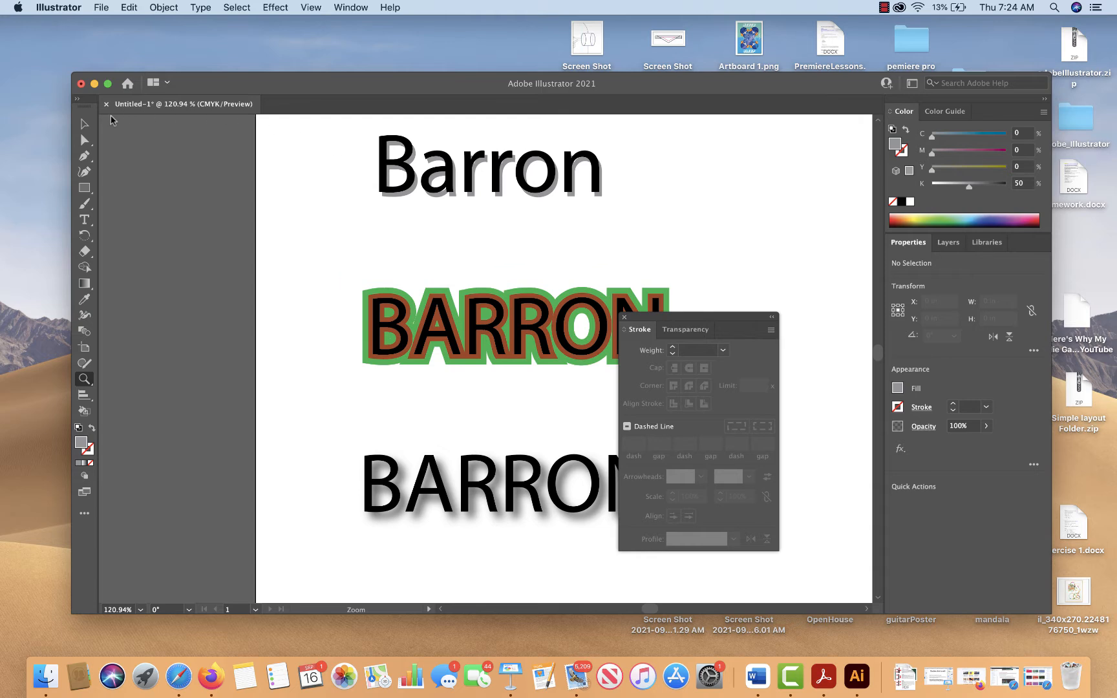
Check the two overlapping surname copies in outline view and return to preview
click(84, 124)
click(402, 198)
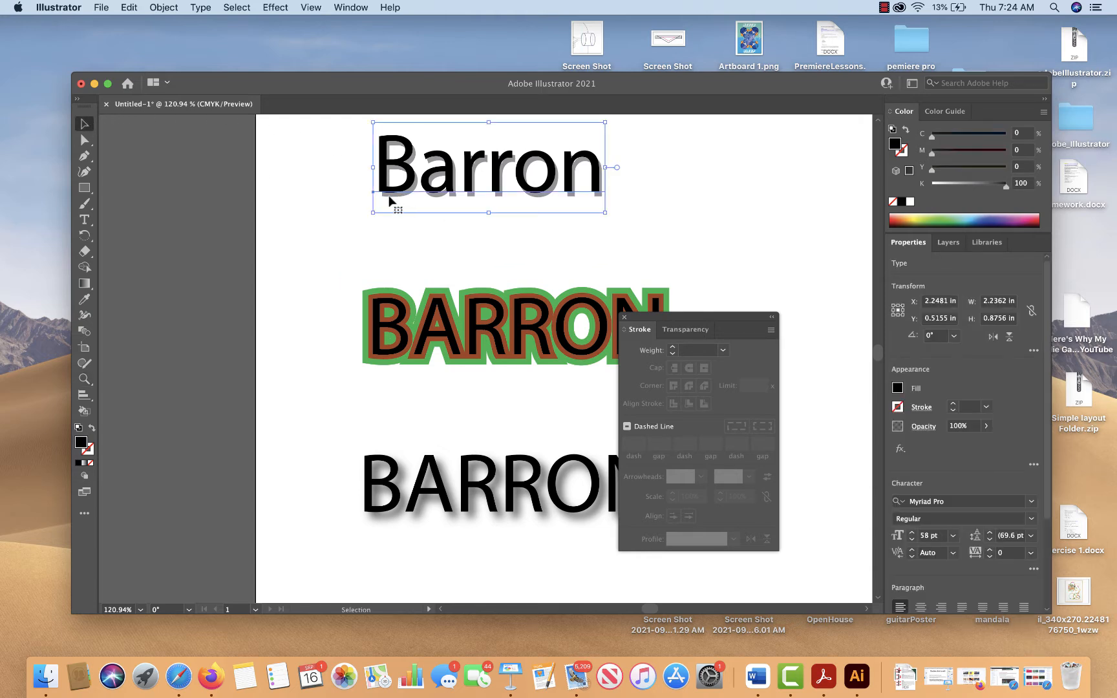
key(super+y)
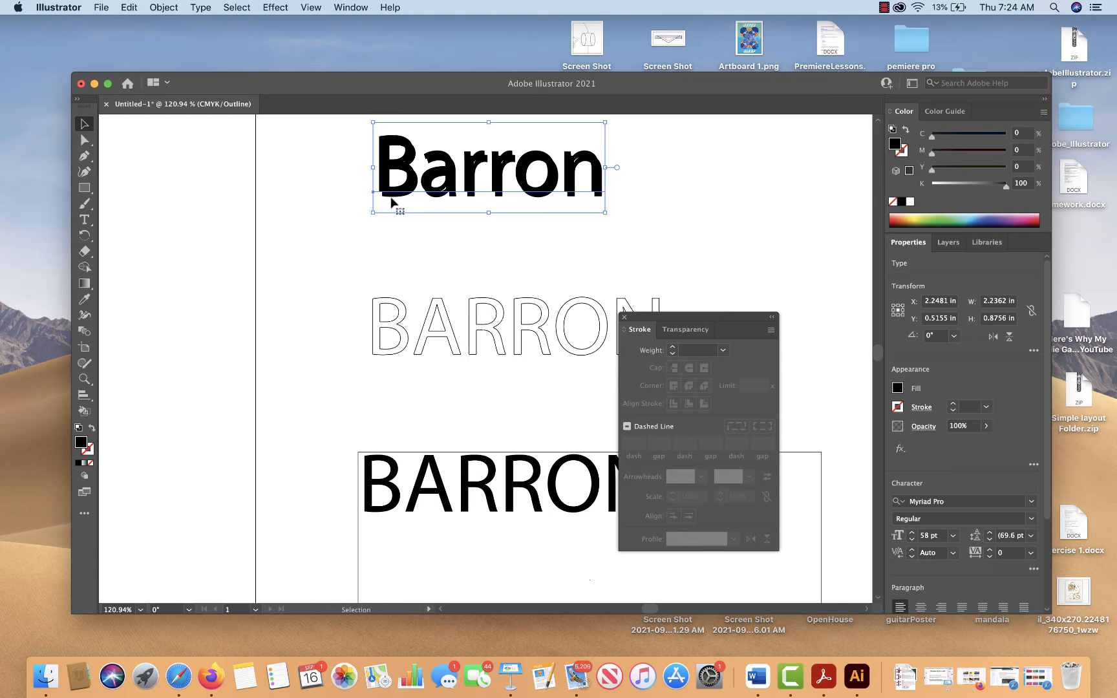
click(404, 231)
key(super+y)
Select only the grey copy behind the mixed-case surname and open the Feather effect for it
click(399, 174)
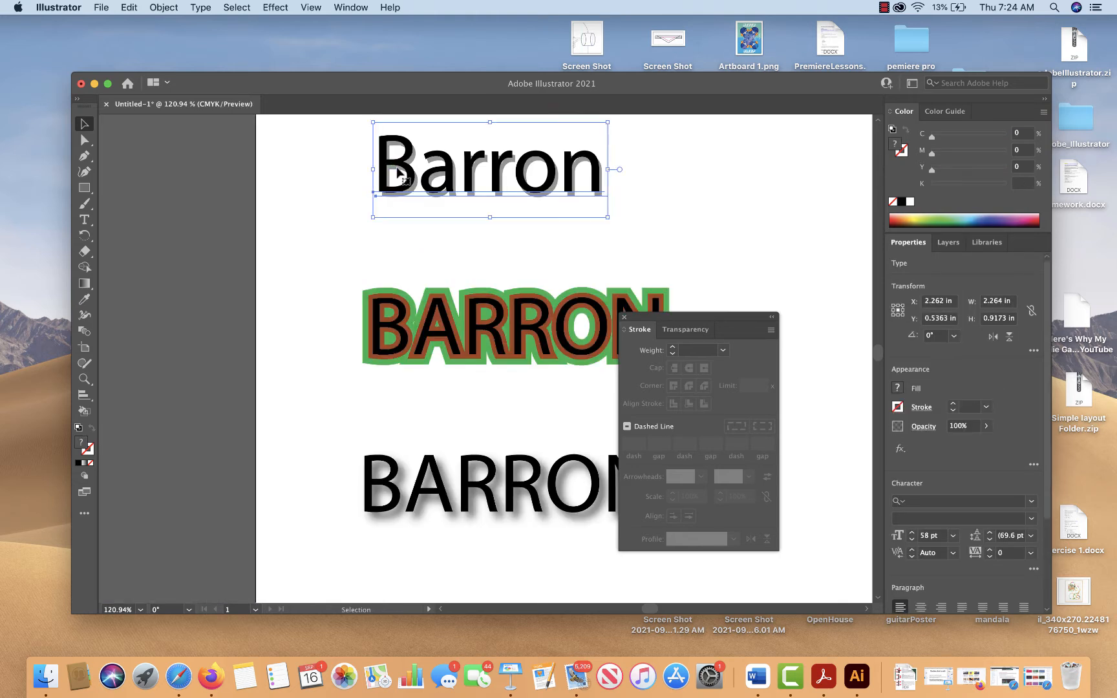
shift+click(397, 169)
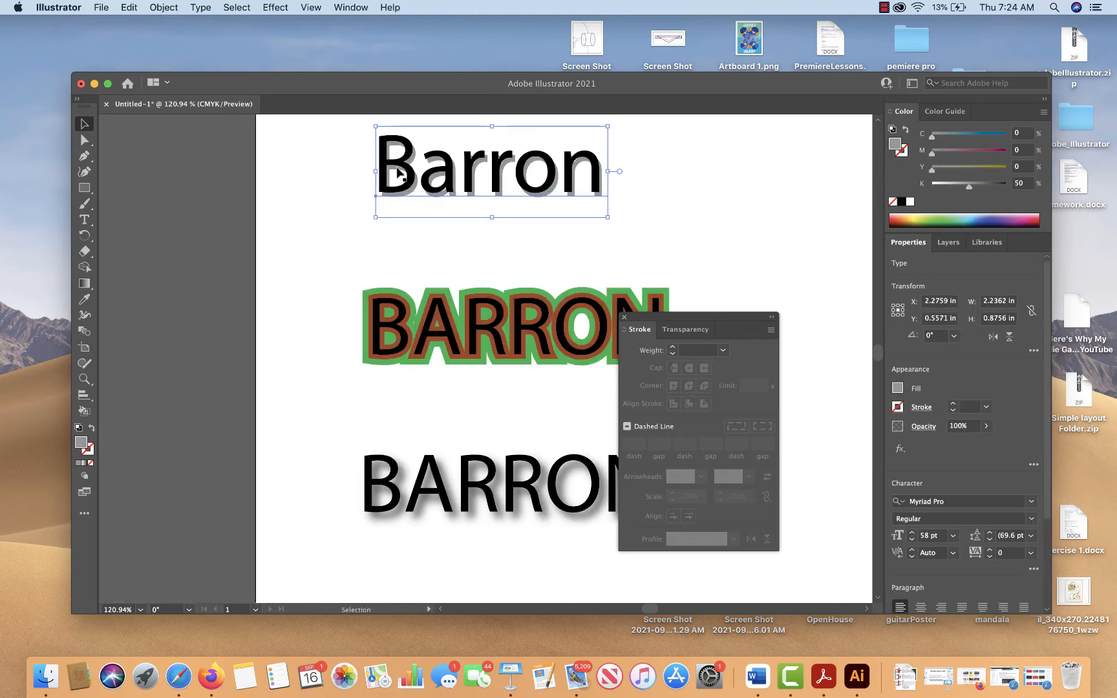
click(275, 7)
mouse_move(324, 178)
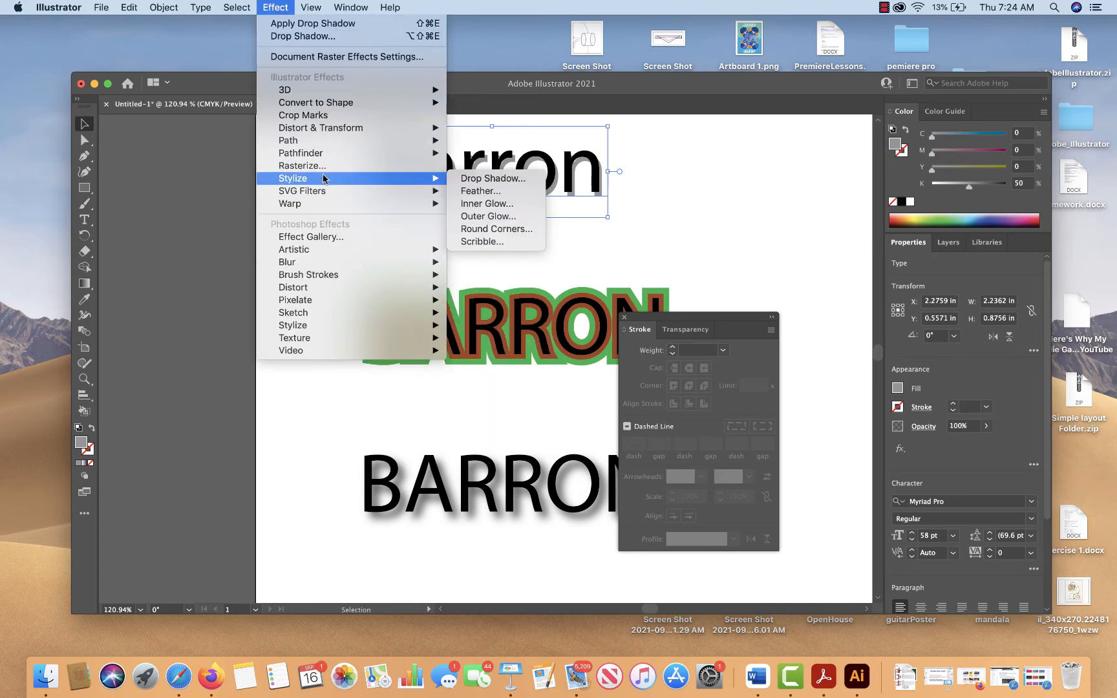
click(480, 191)
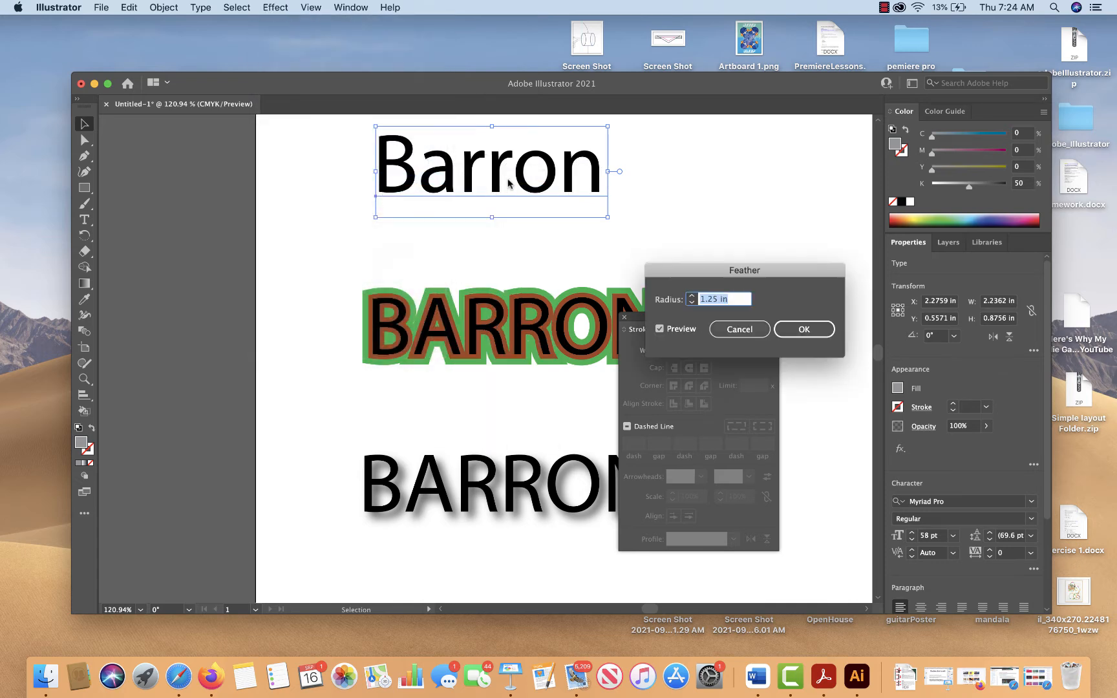
Try smaller feather radii on the grey copy, ending with a previewed 0.004 in
click(691, 302)
click(691, 302)
click(691, 302)
click(691, 303)
click(692, 302)
click(692, 302)
click(692, 302)
click(692, 302)
click(691, 303)
click(691, 303)
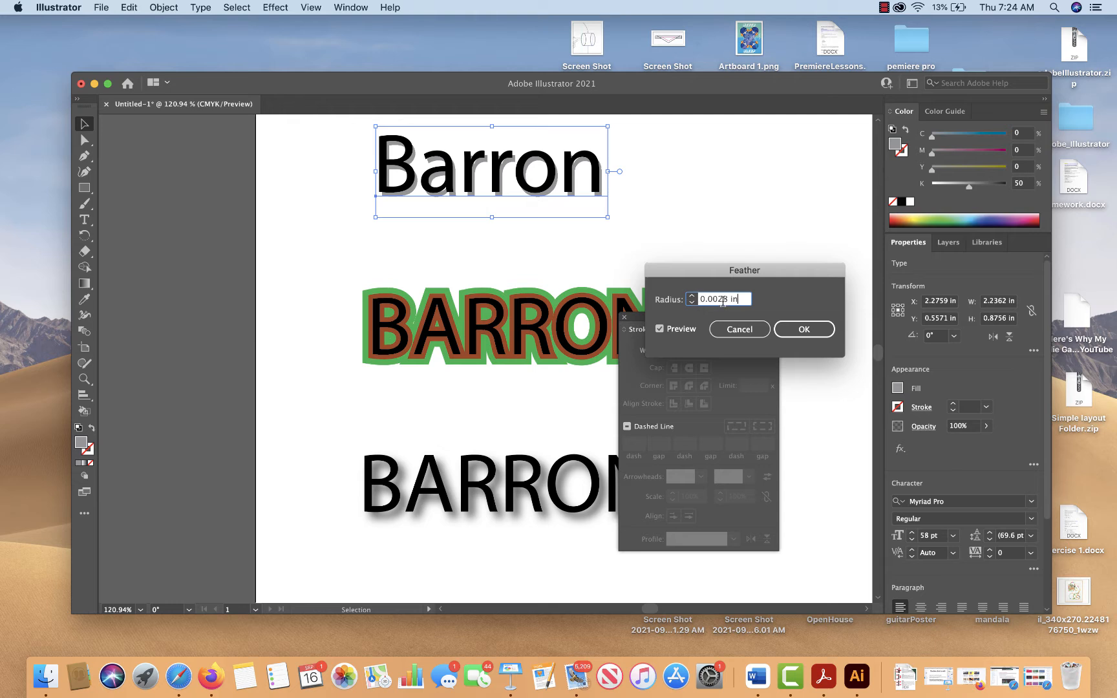
drag(729, 300, 720, 300)
key(Up)
key(Down)
click(728, 300)
text(4)
click(660, 329)
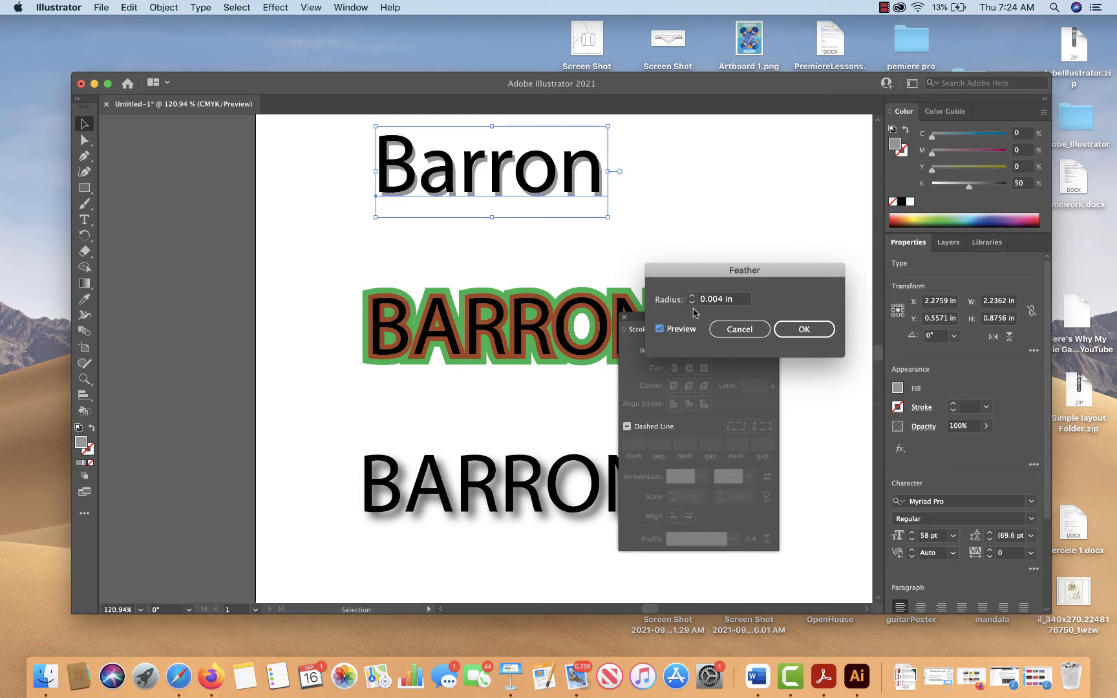
Set the feather radius to 0.04 in and apply the Feather effect to the grey copy
click(718, 299)
key(BackSpace)
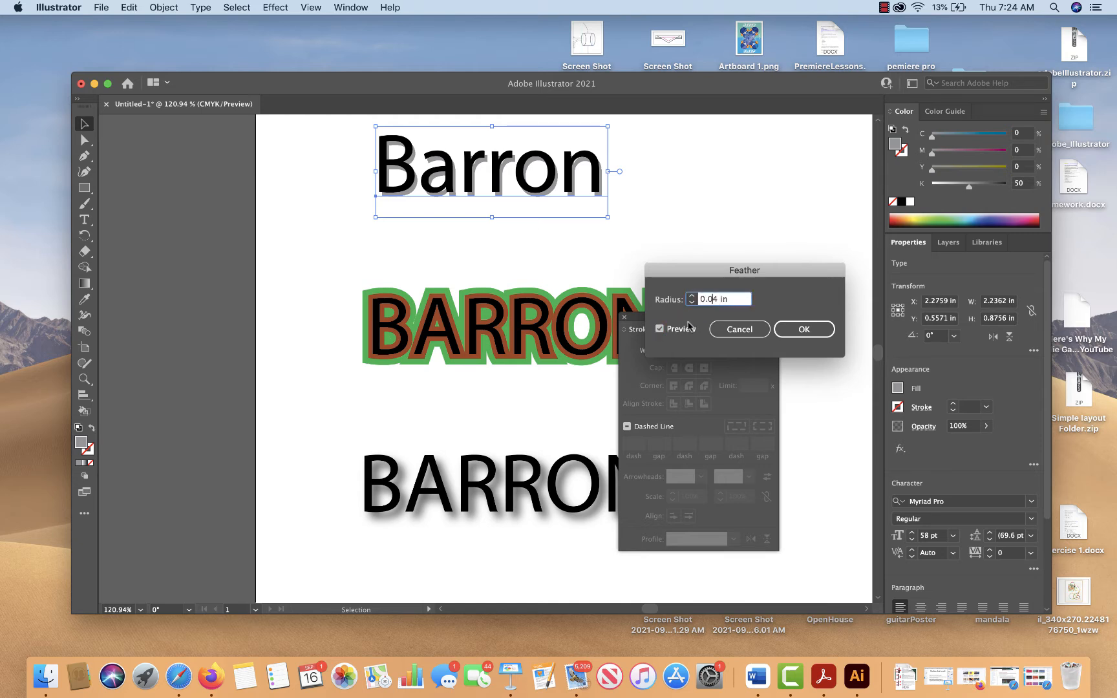
click(659, 329)
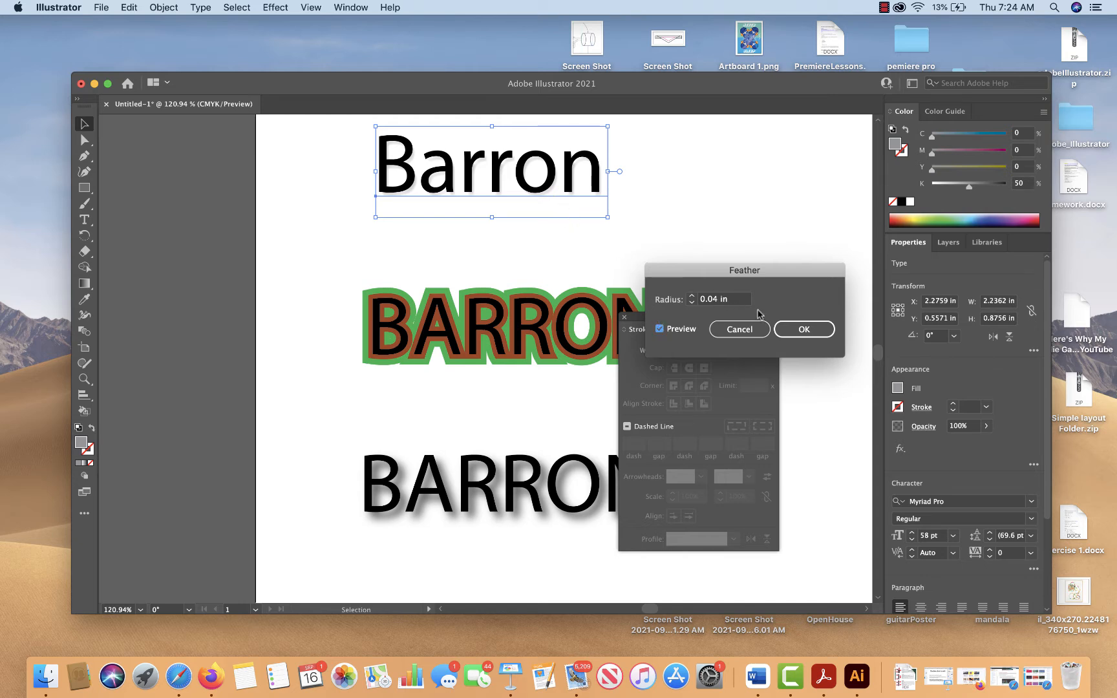
click(794, 330)
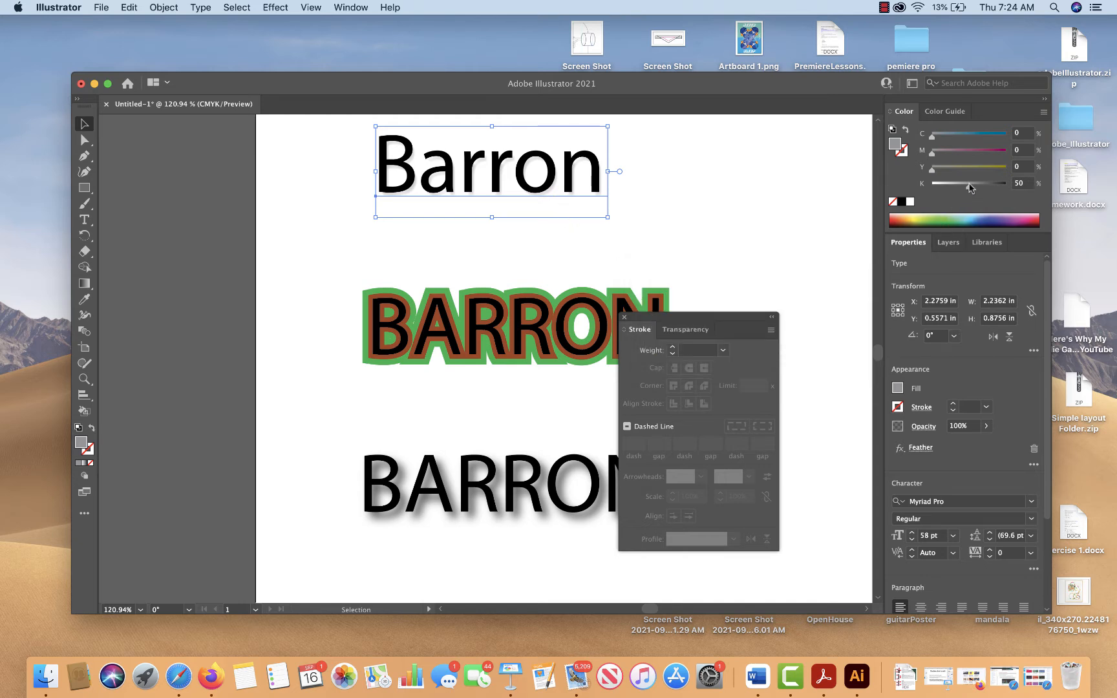
Darken the feathered copy's fill to 100% black and deselect it
drag(969, 187, 1006, 187)
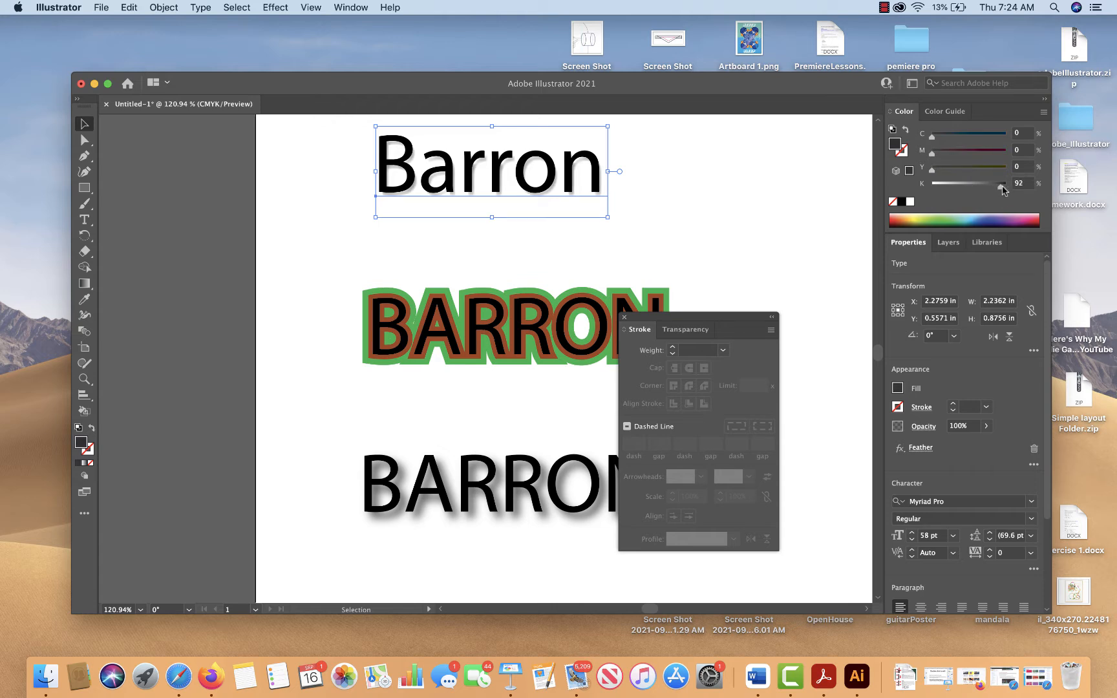
click(763, 214)
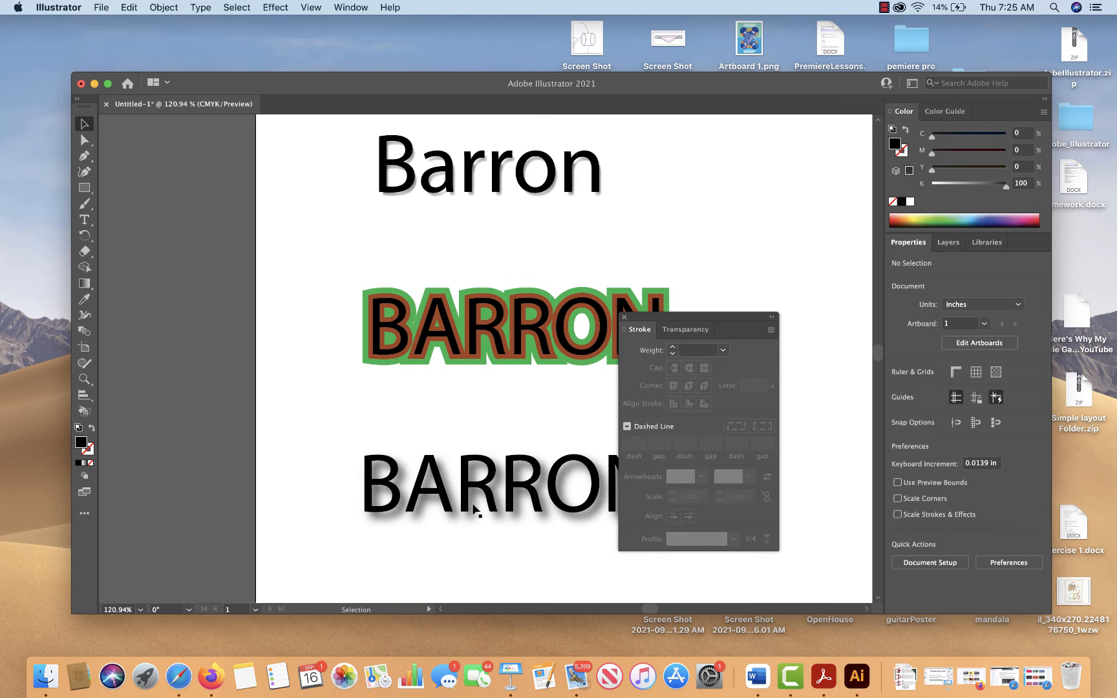
Shorten the text frame of the drop-shadowed surname to about 0.70 in high
drag(480, 514, 337, 280)
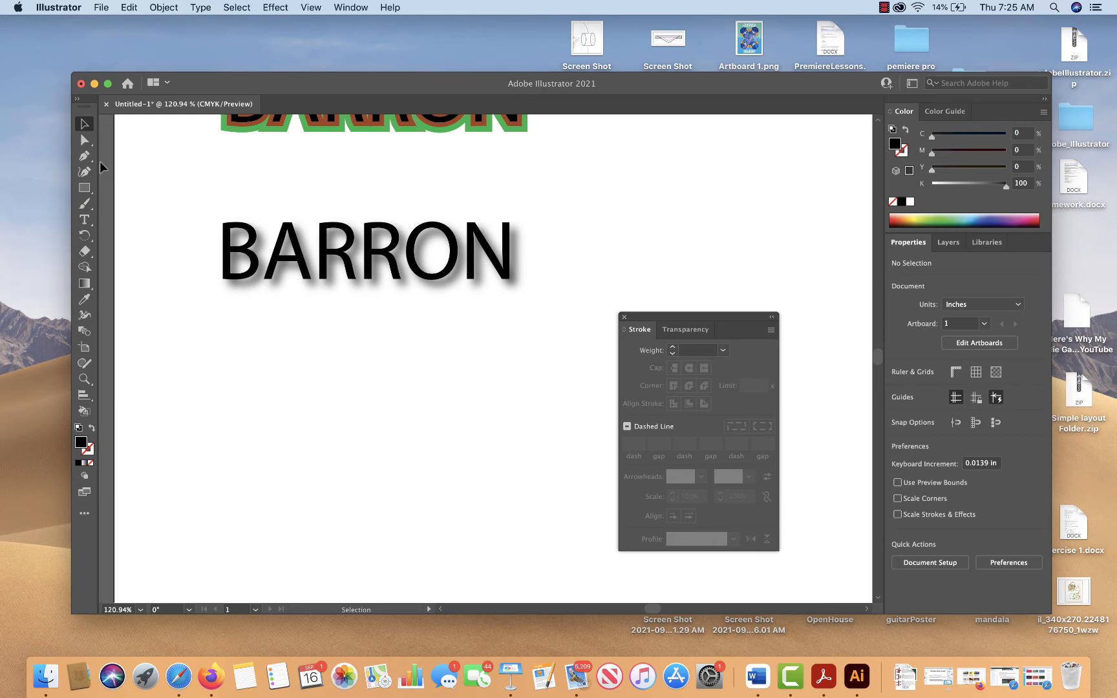
click(84, 220)
drag(220, 363, 462, 451)
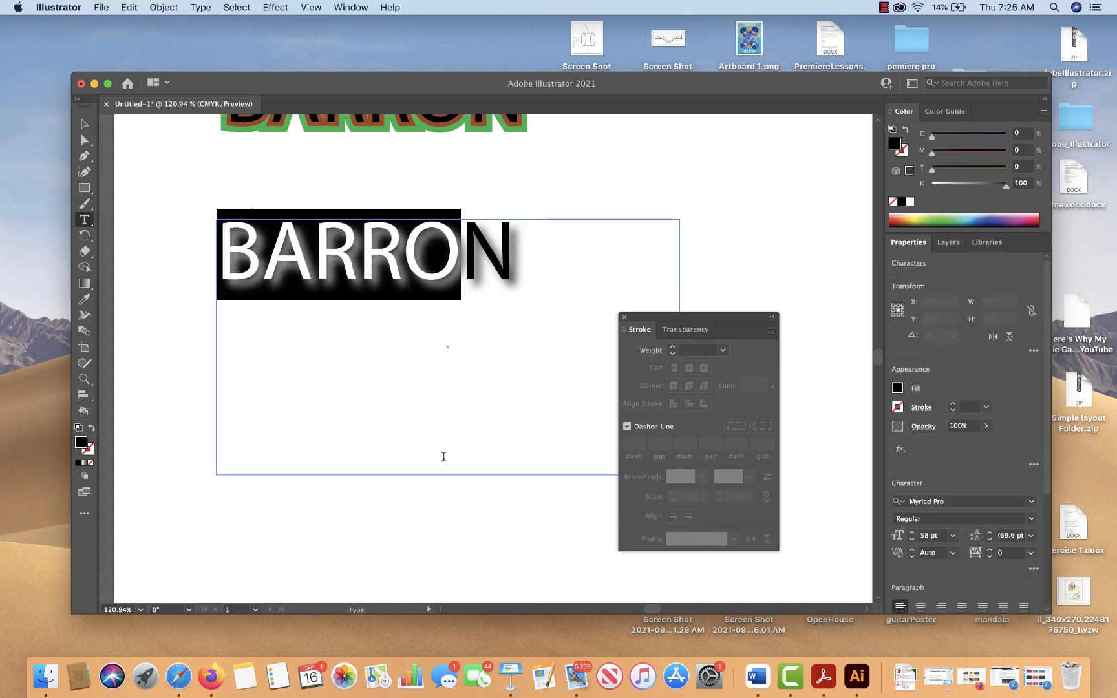
key(Escape)
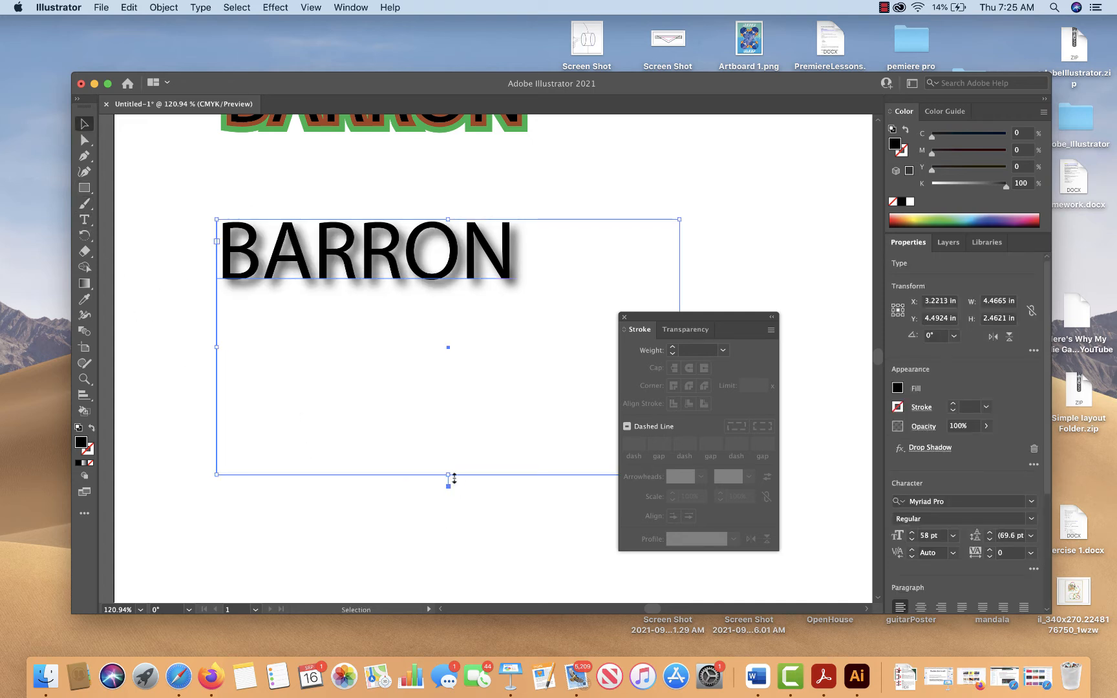
drag(450, 473, 448, 293)
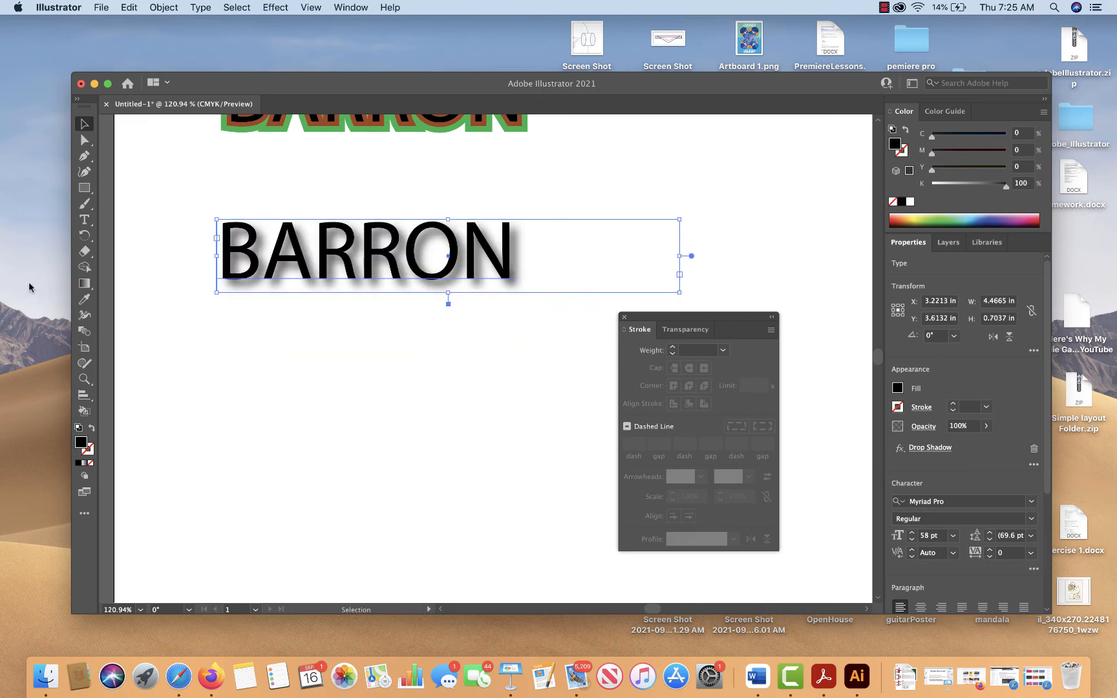
Add the surname in capitals as point text below the drop-shadowed lettering
click(84, 220)
click(210, 383)
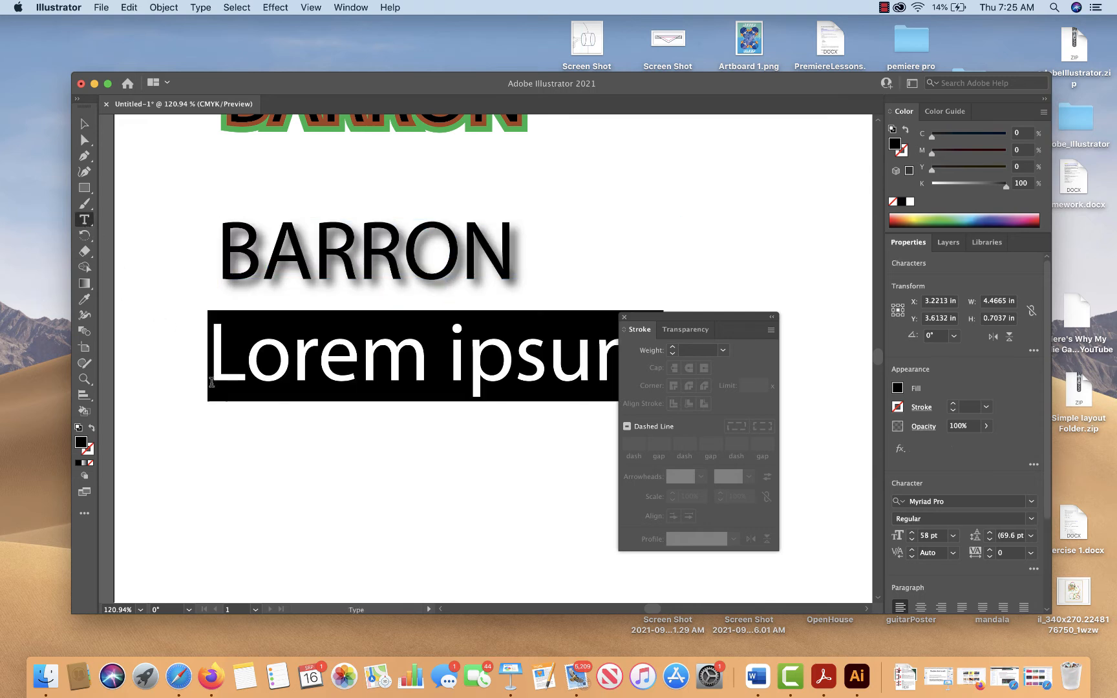
text(BARROR)
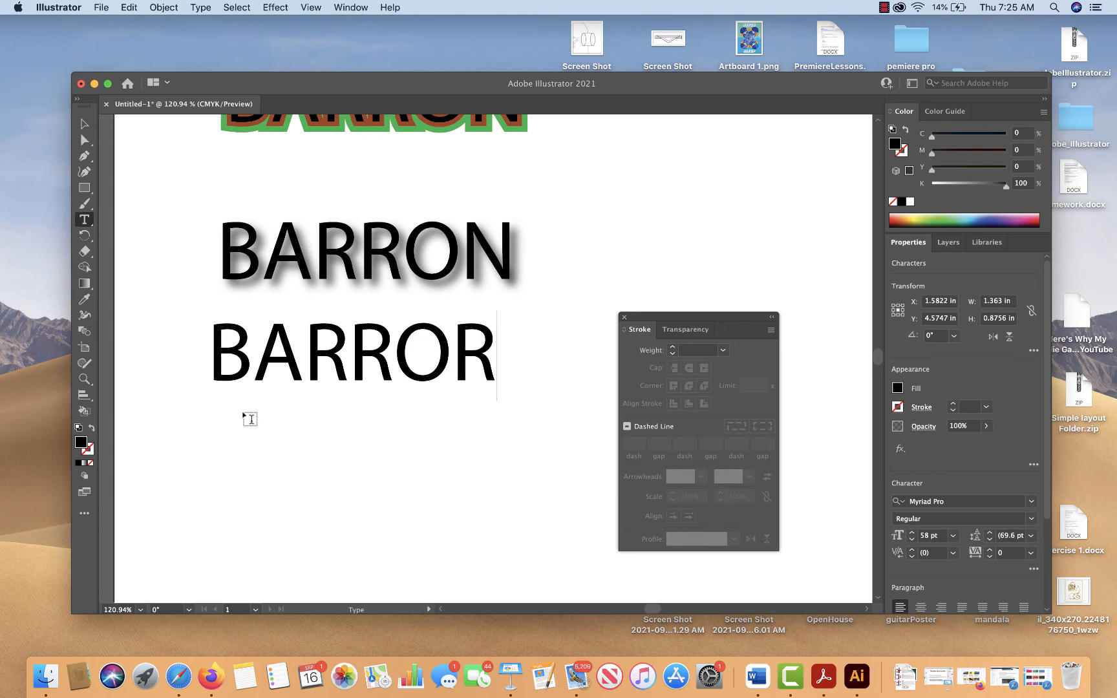
key(BackSpace)
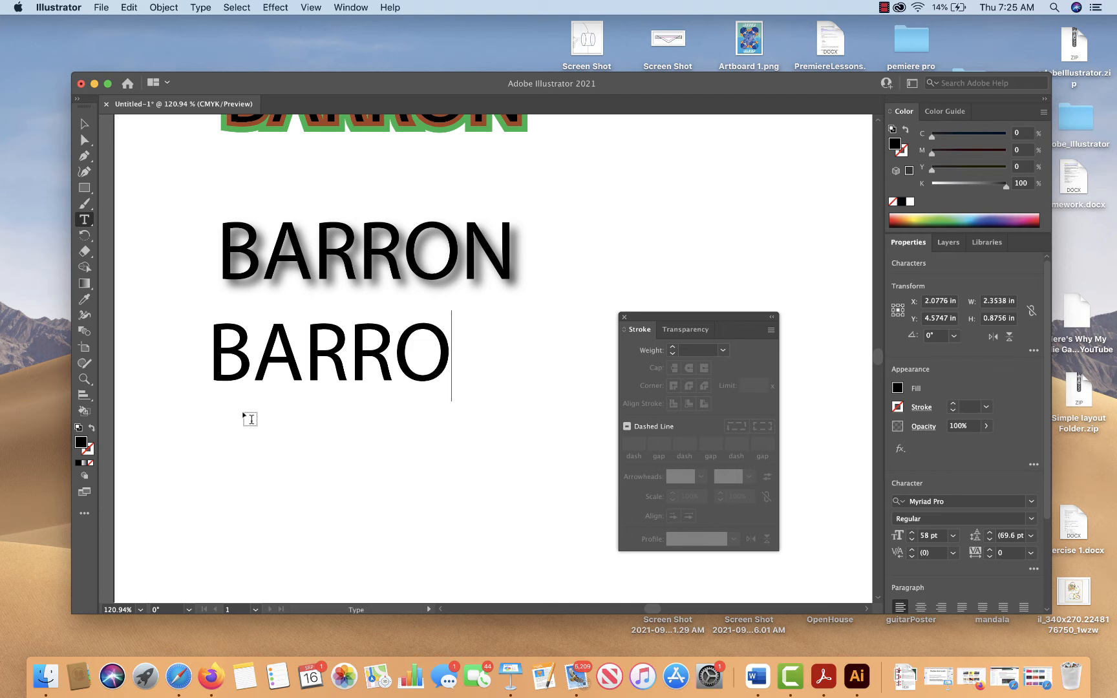
text(M)
key(BackSpace)
text(N)
super+click(233, 396)
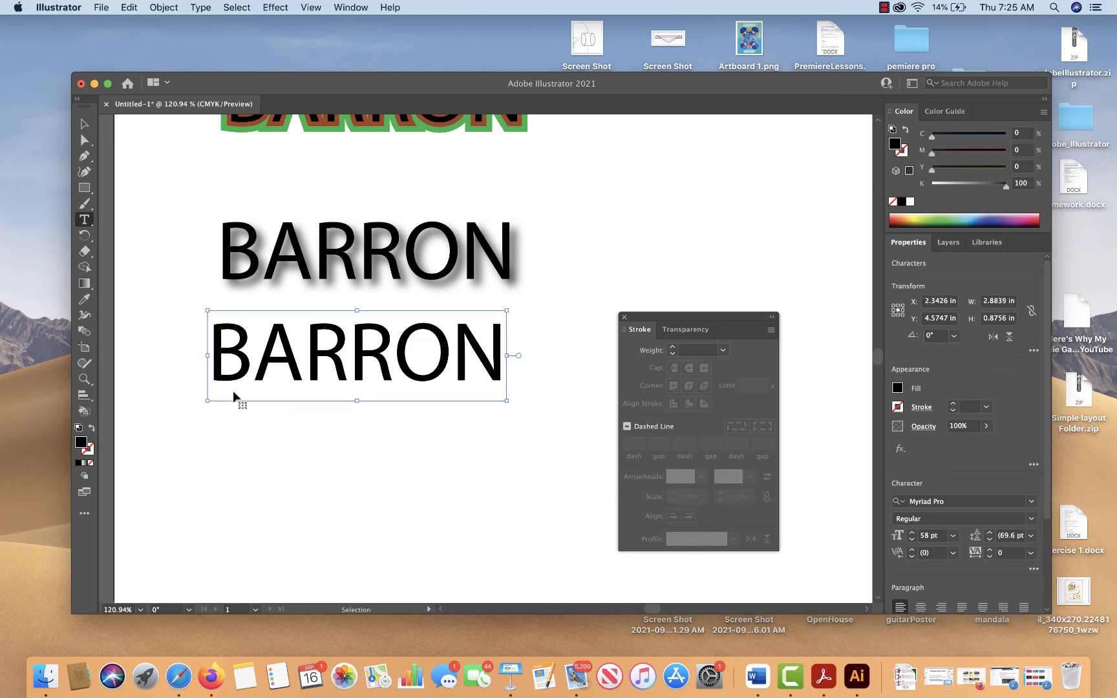
Set the new surname's font to Arial Black and move the text about 0.40 in down and 0.15 in left
double_click(233, 396)
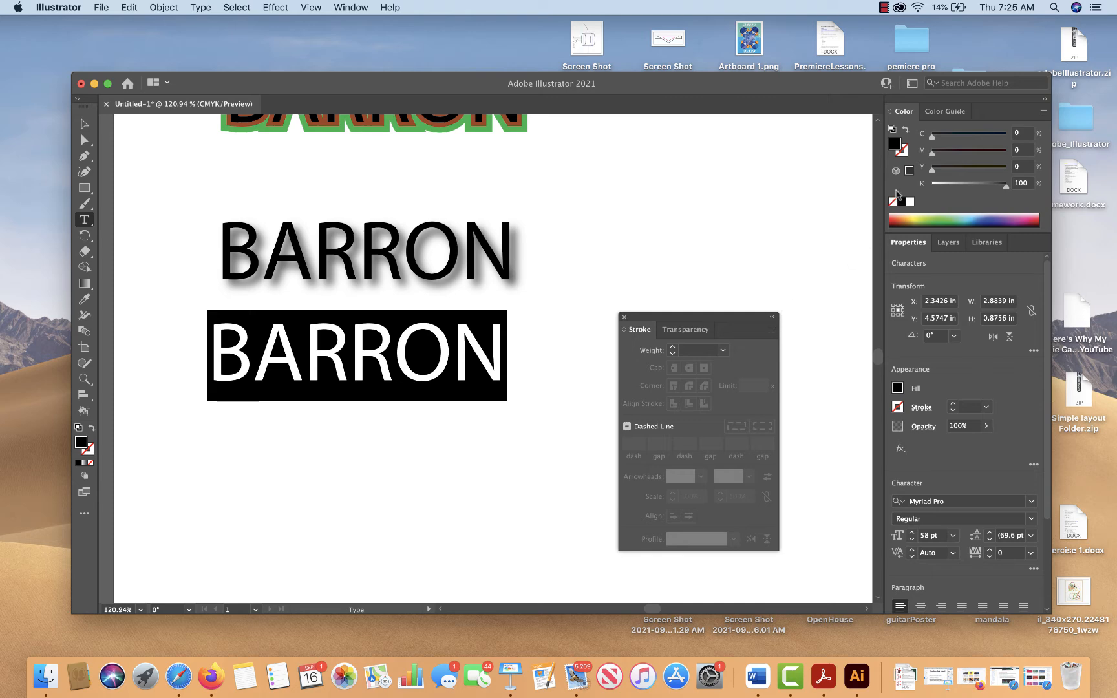
click(1030, 502)
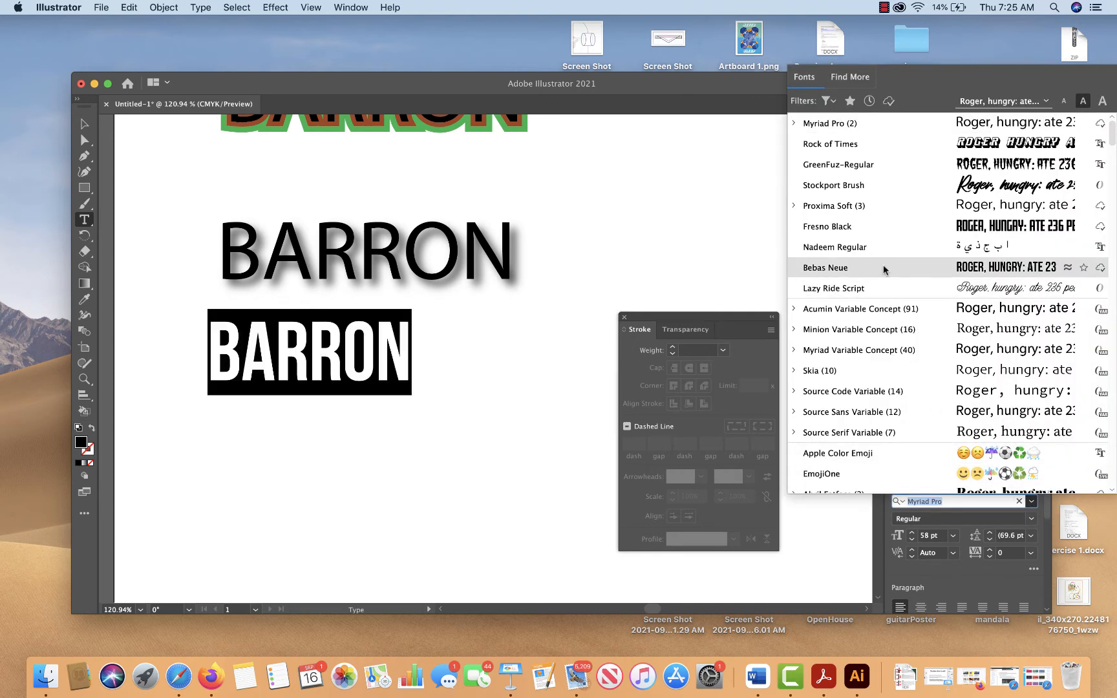
scroll(887, 404, down, 5)
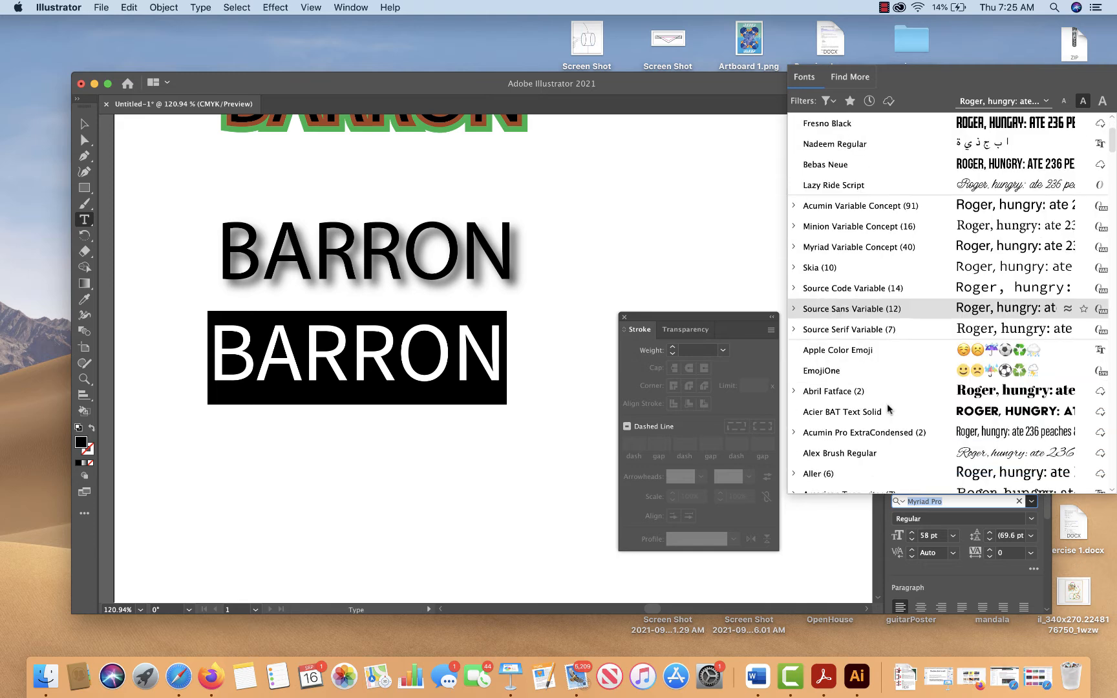
scroll(885, 401, down, 3)
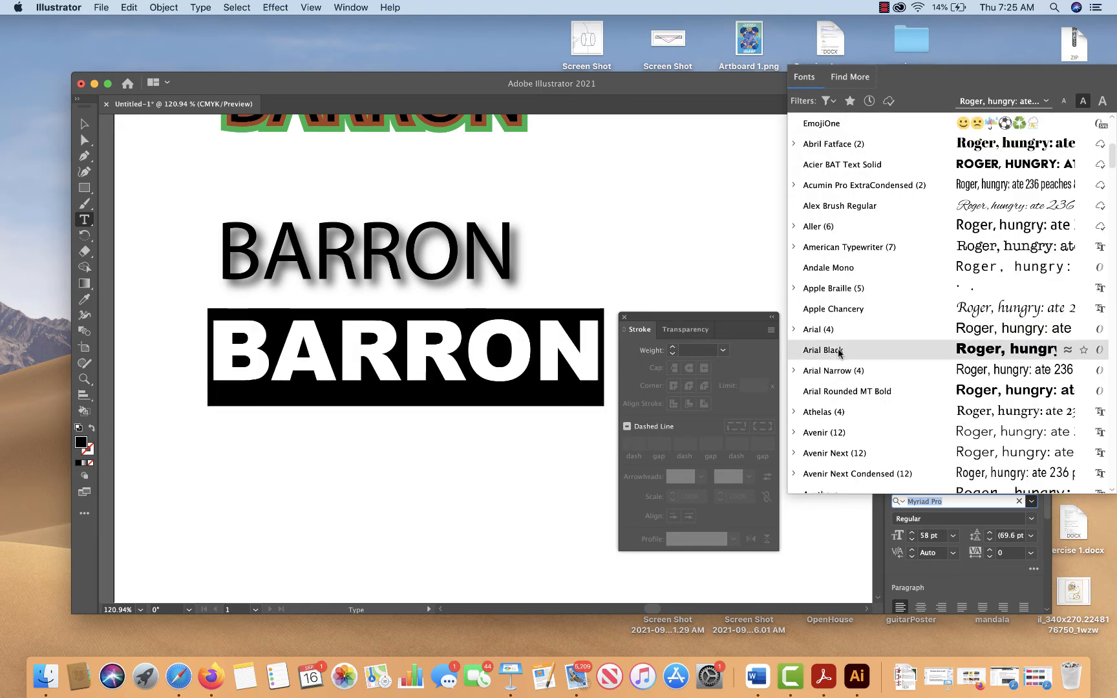
click(838, 354)
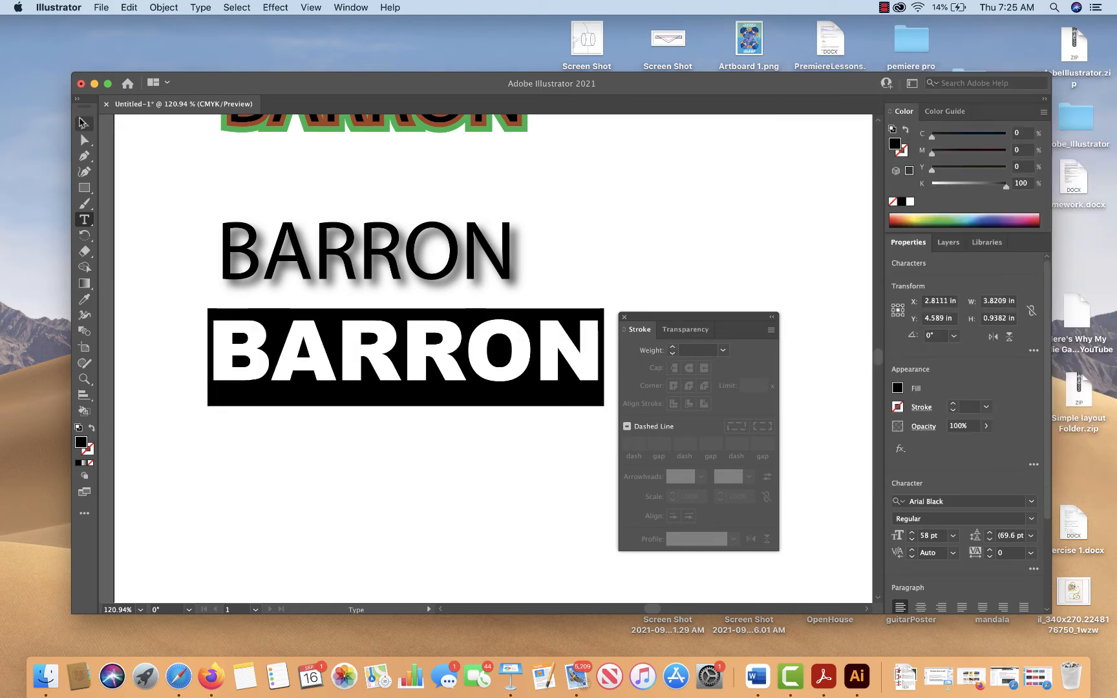
click(84, 124)
drag(349, 332, 334, 372)
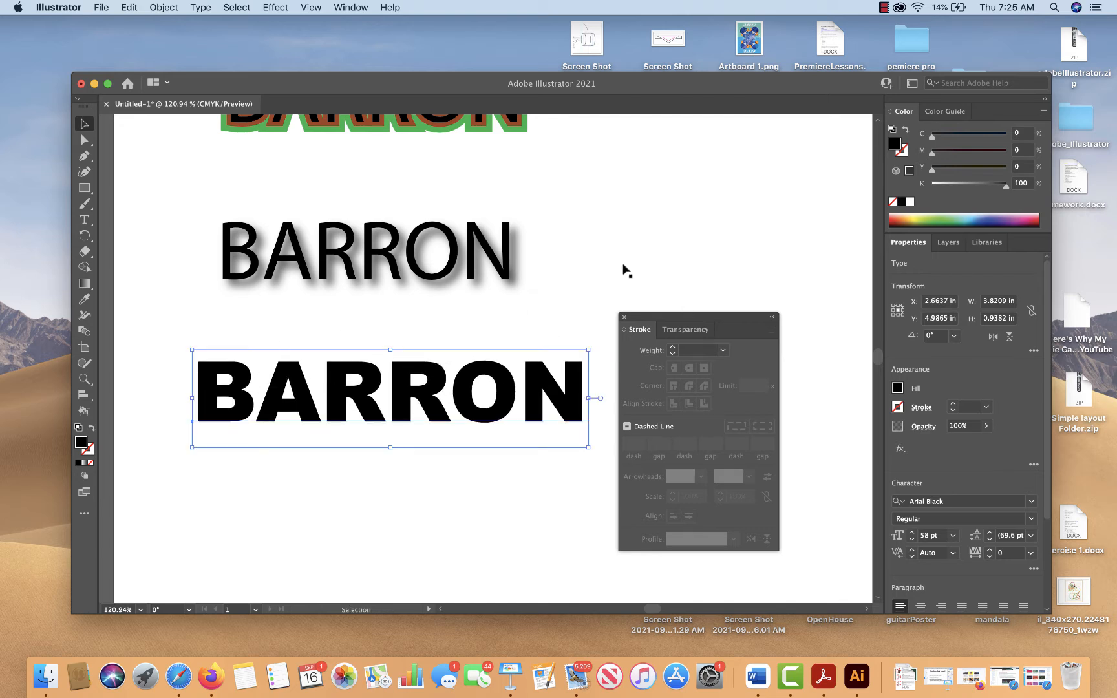
Draw a black rectangle about 4.26 by 1.19 in around the Arial Black surname and send it to the back
click(87, 188)
mouse_move(173, 333)
mouse_down()
mouse_move(258, 416)
mouse_move(614, 457)
mouse_up()
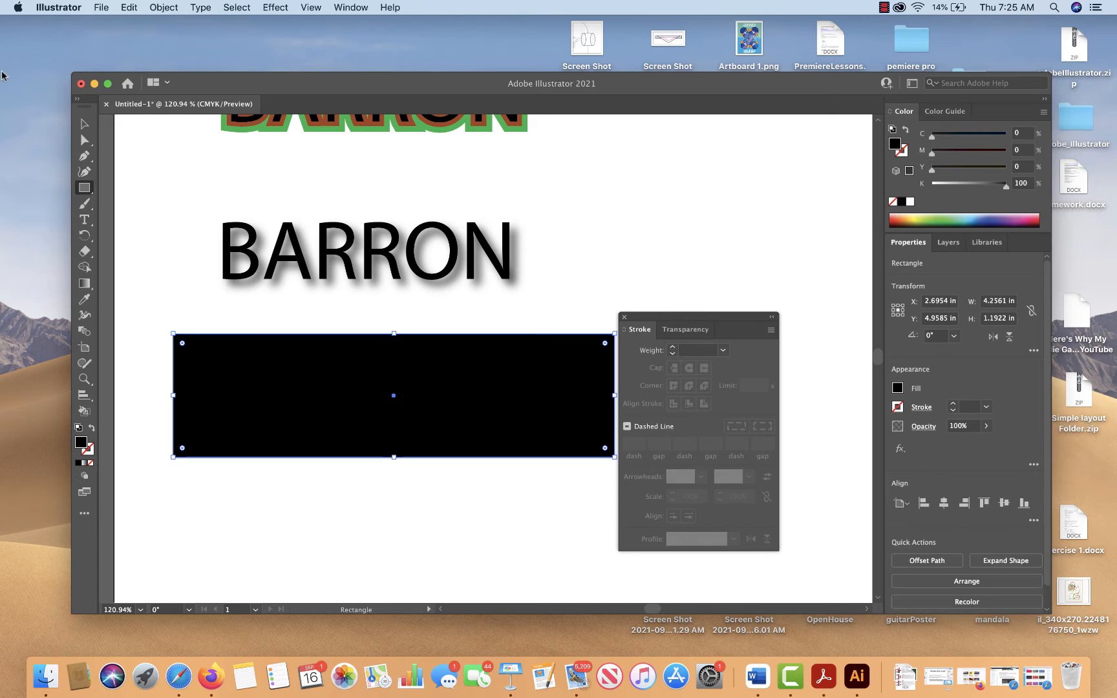
right_click(405, 370)
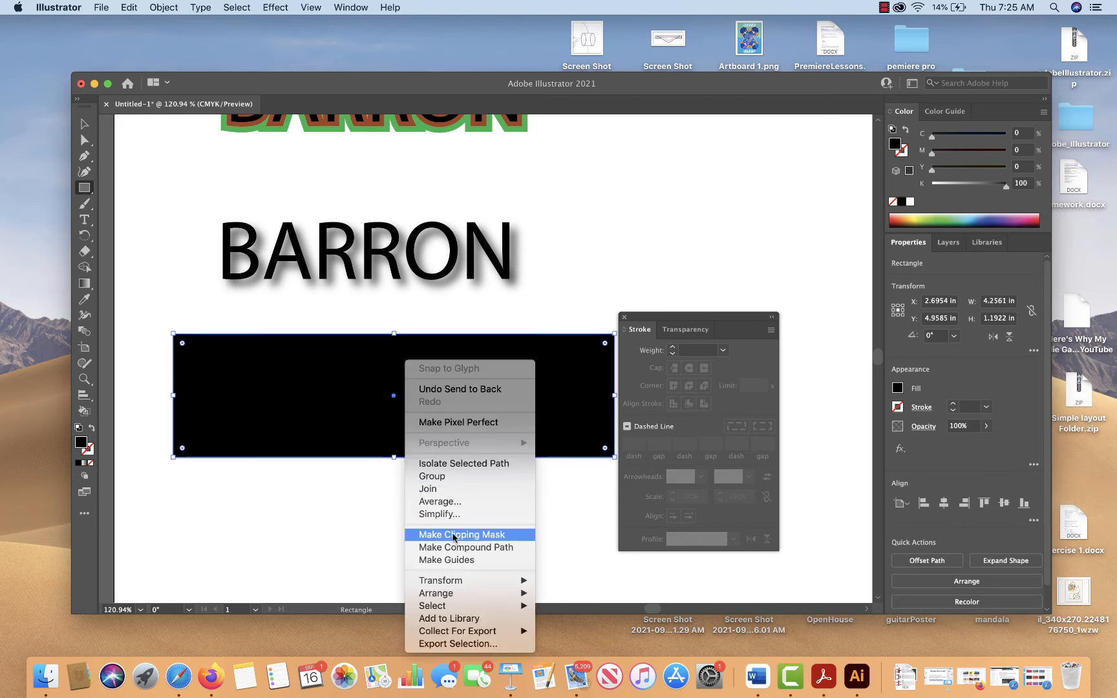
mouse_move(501, 596)
click(573, 625)
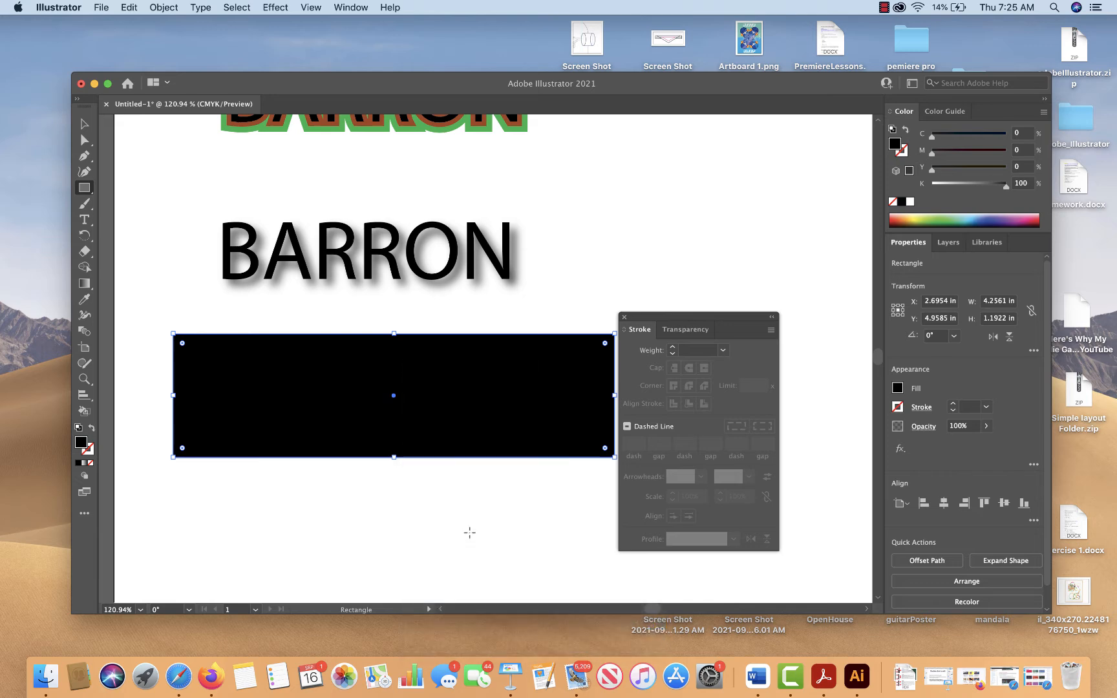
Fill the Arial Black surname with white and move the floating Stroke panel clear of the black rectangle
click(84, 124)
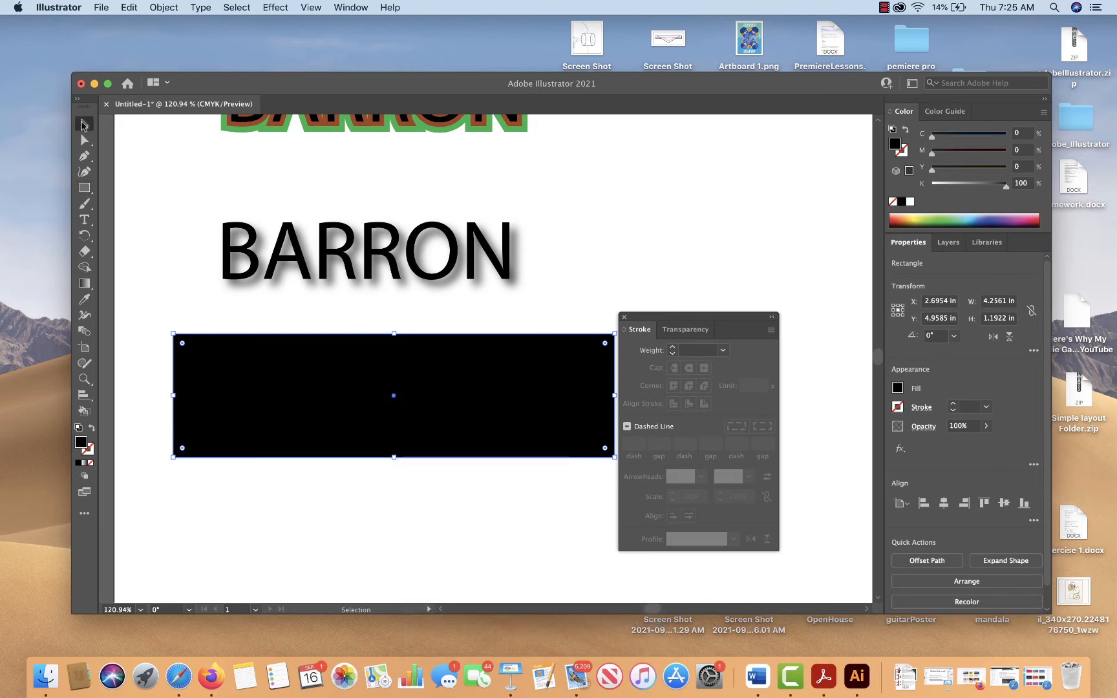
click(527, 319)
click(538, 369)
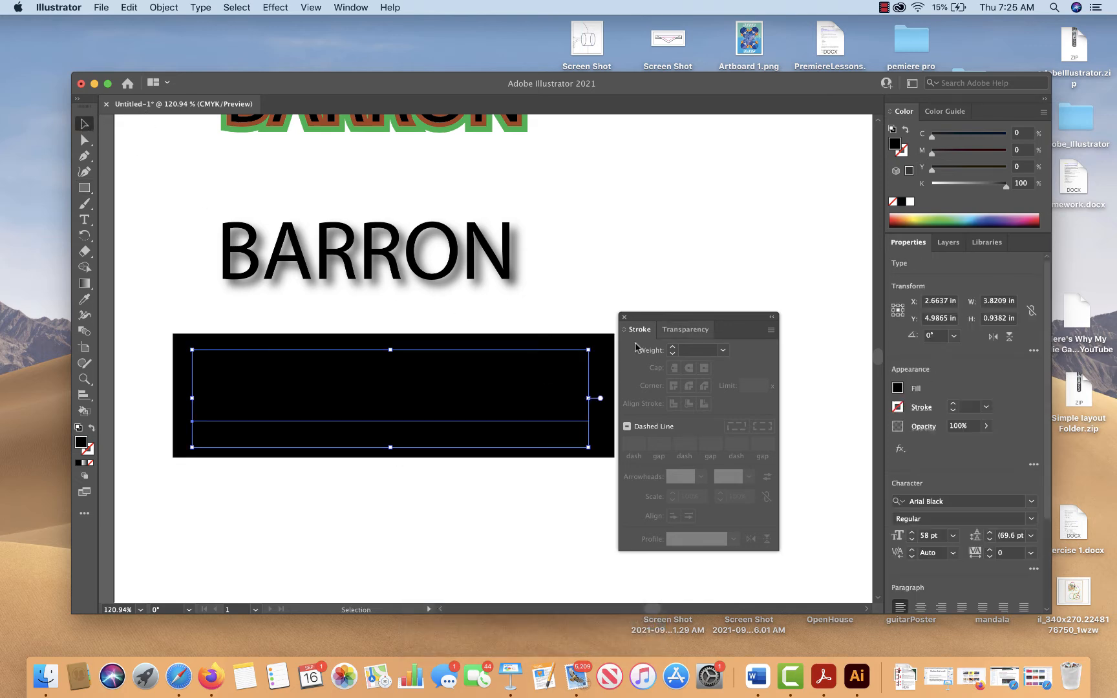
click(913, 204)
click(684, 184)
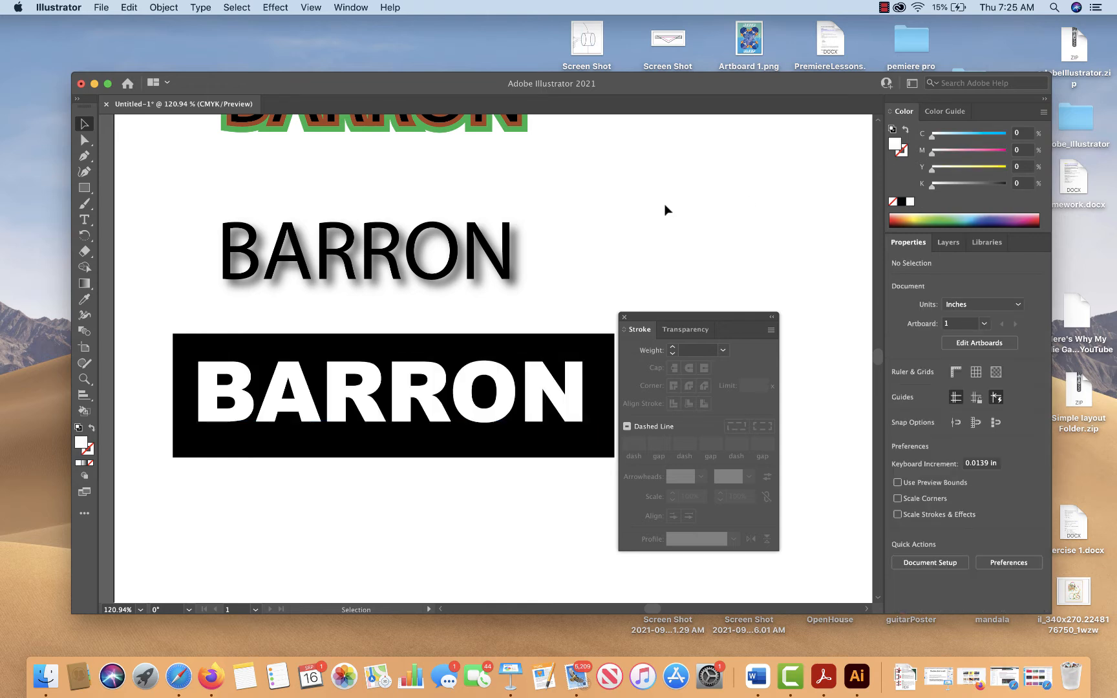
drag(705, 318, 811, 316)
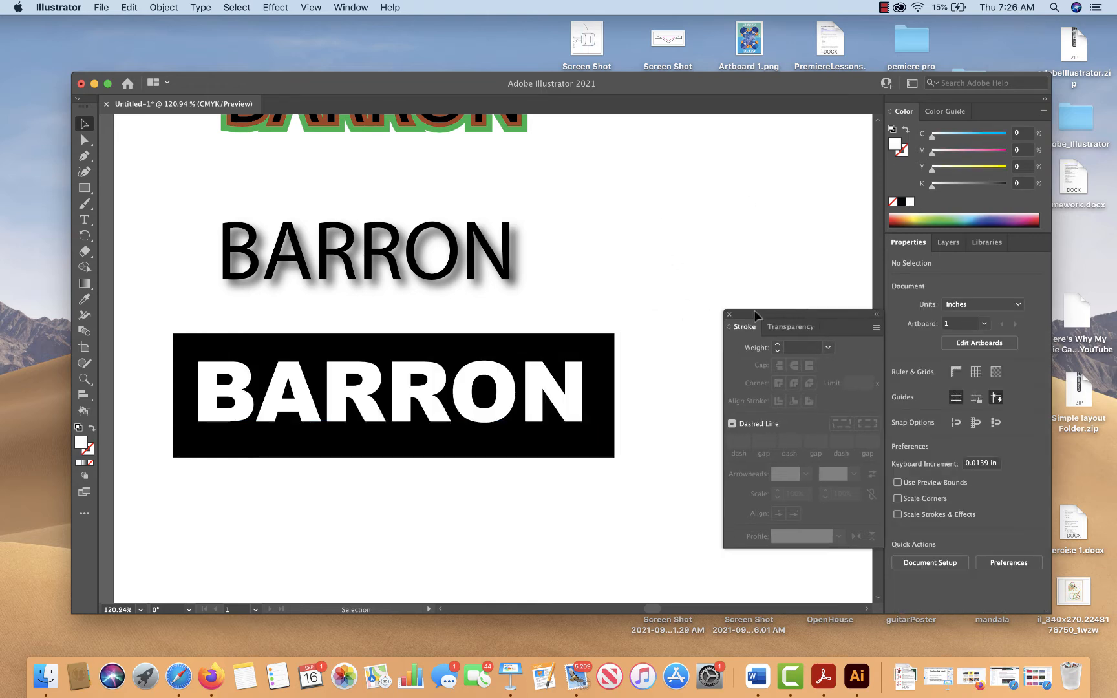
Nudge the white surname about 0.02 in right and 0.01 in down, and select it together with the black rectangle
click(556, 385)
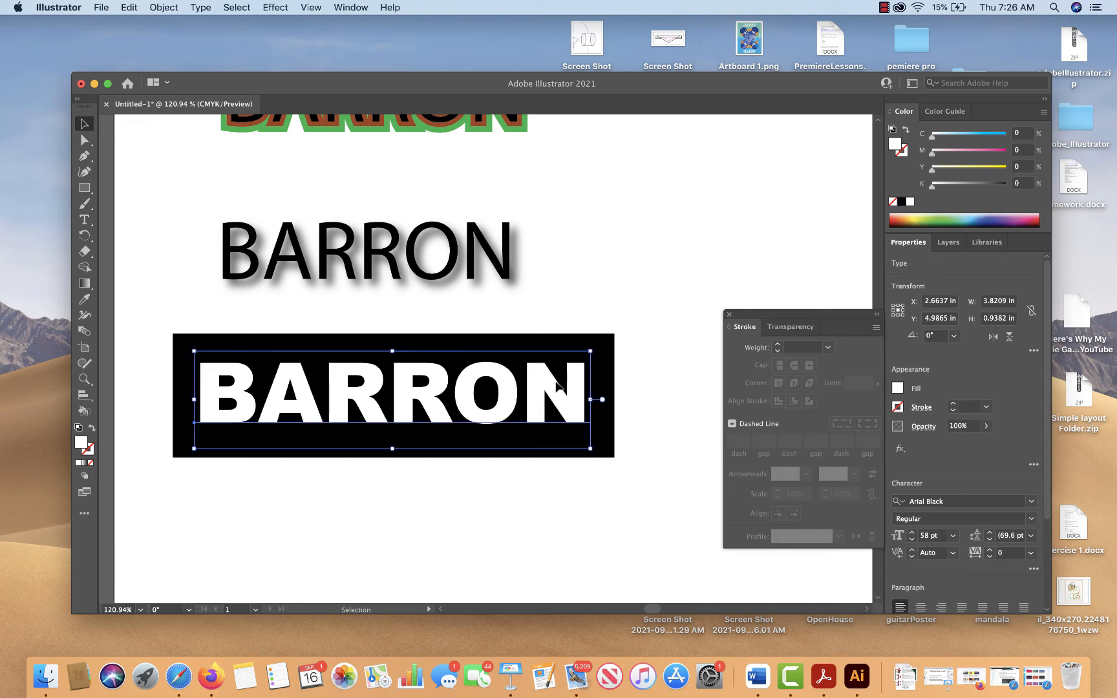
click(637, 349)
click(582, 387)
shift+click(610, 415)
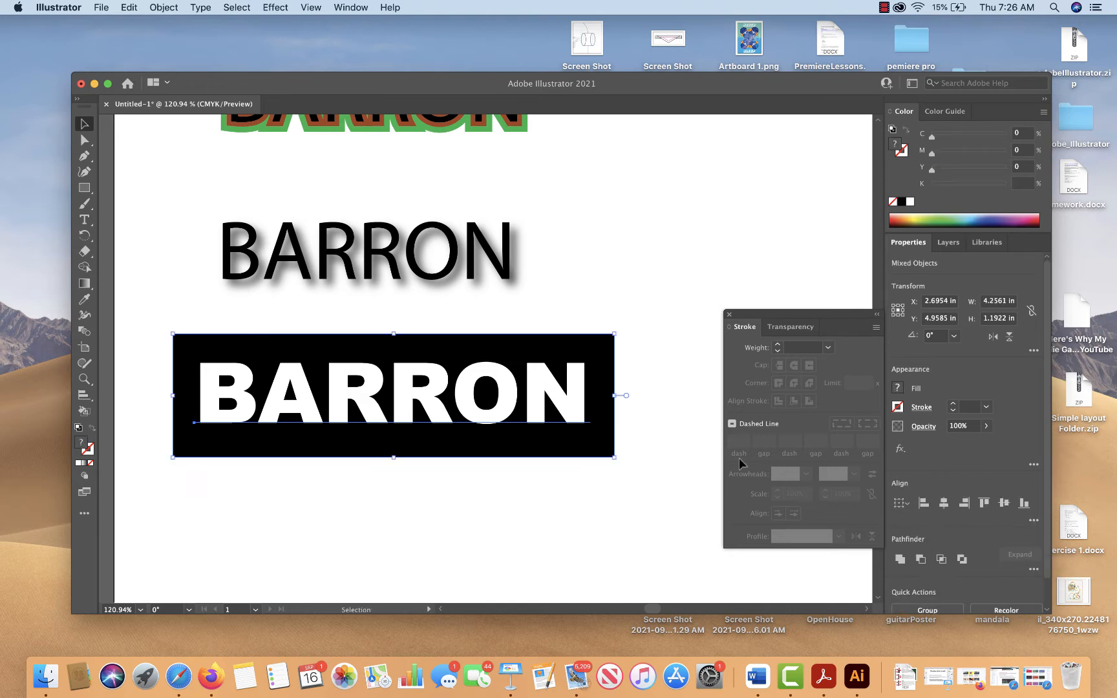
Convert the white surname on the black rectangle to outlines
click(623, 454)
click(579, 385)
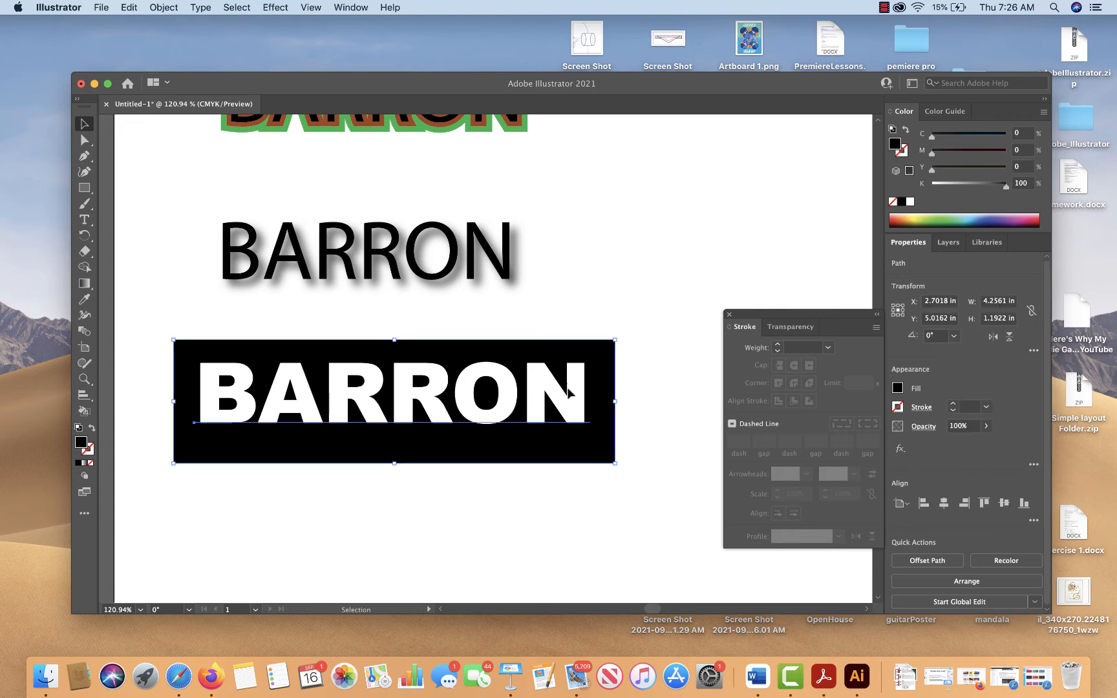
click(578, 388)
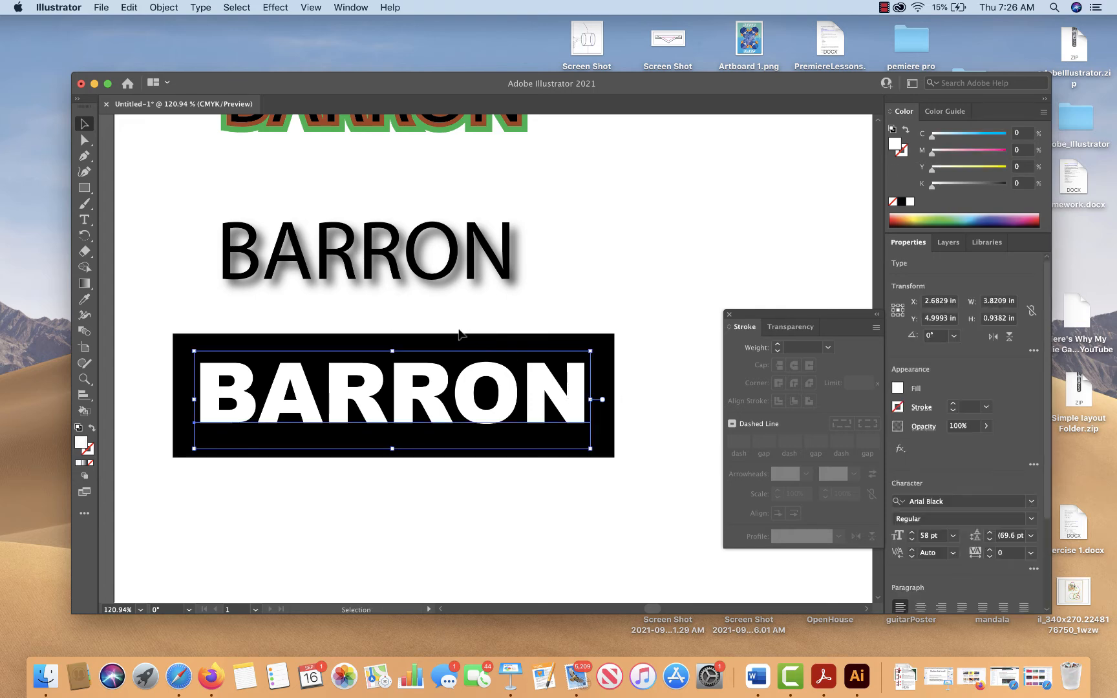
click(171, 6)
mouse_move(203, 7)
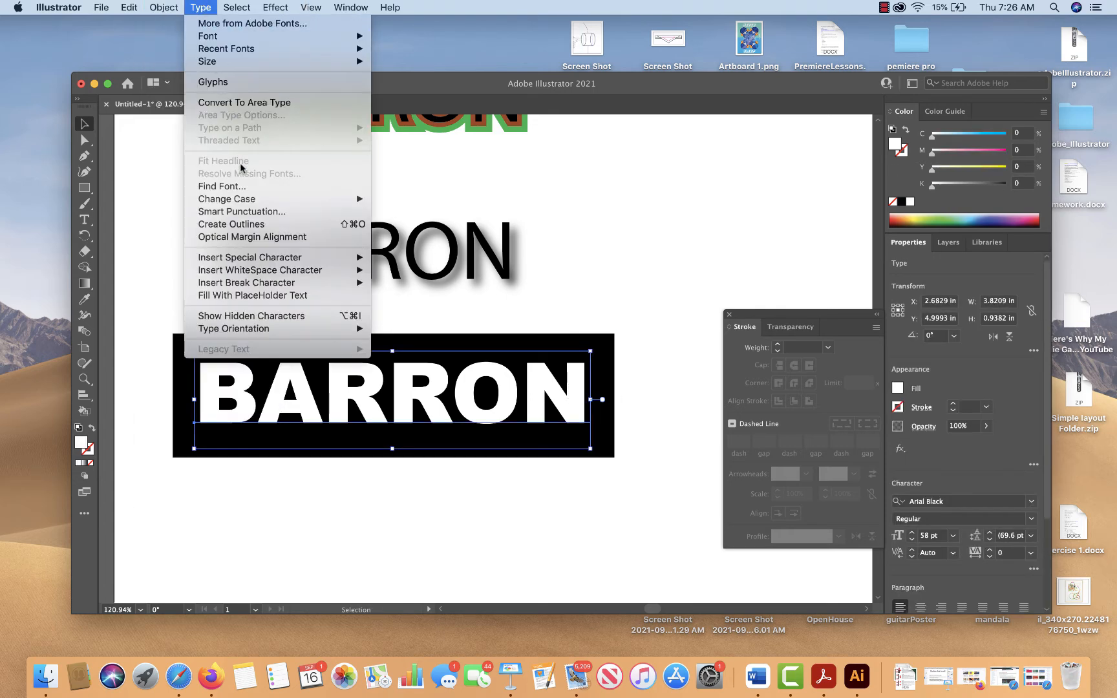
click(231, 223)
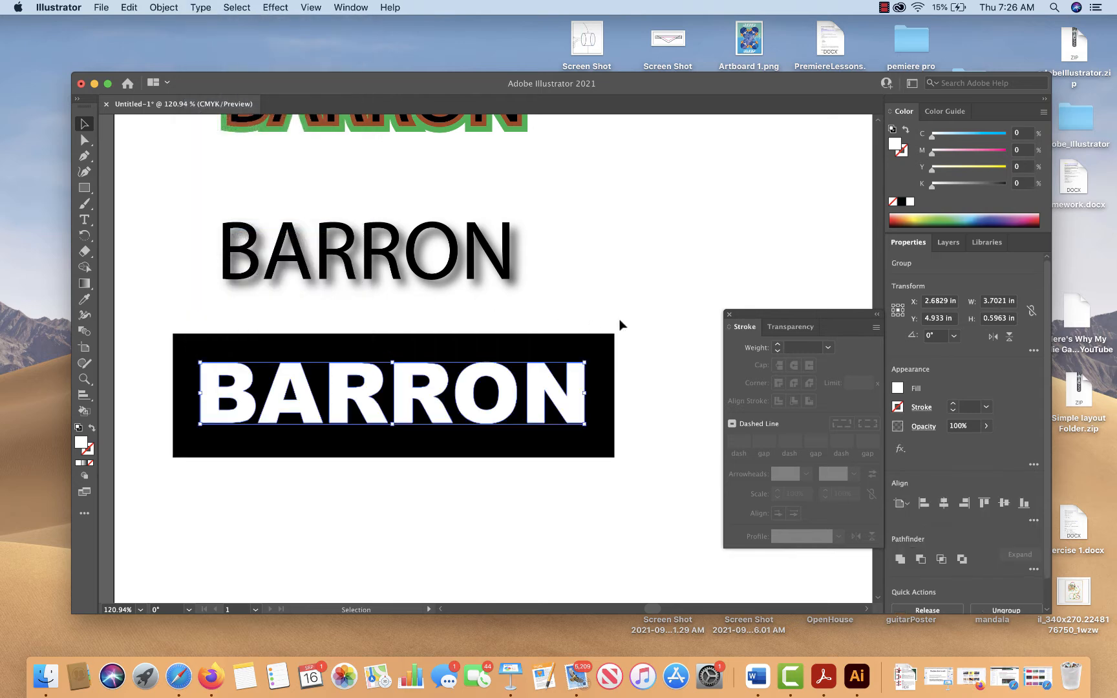
Cut the outlined surname out of the black rectangle with Minus Front and move the resulting shape about 0.18 in down
click(619, 325)
click(606, 356)
shift+click(580, 381)
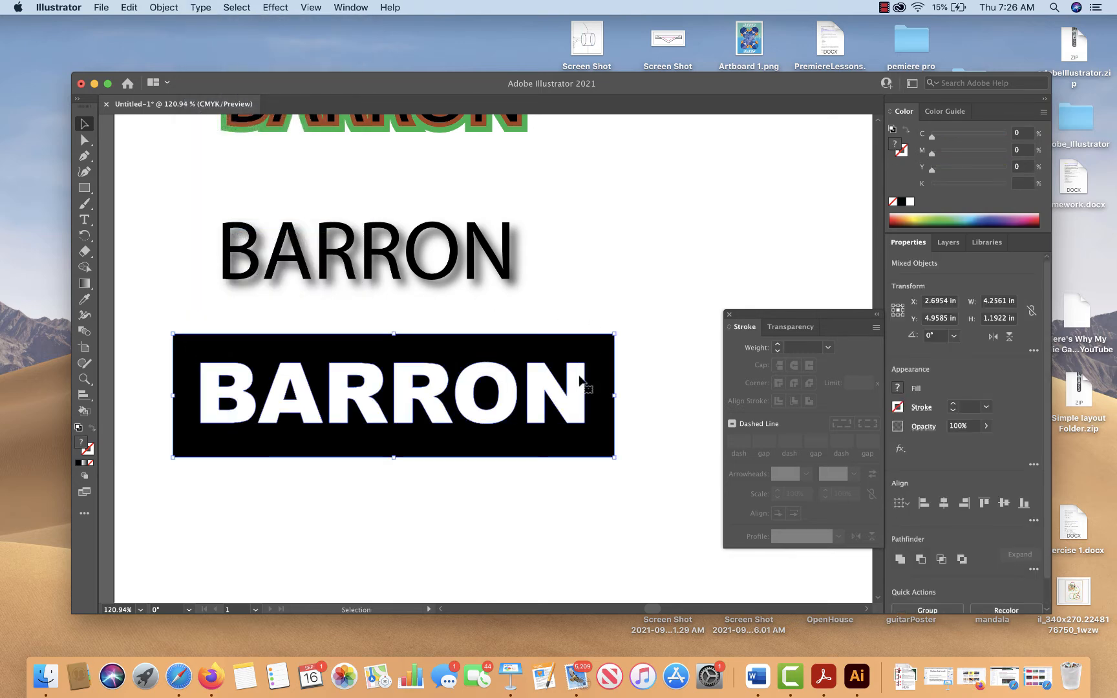
click(921, 560)
click(650, 441)
mouse_move(603, 428)
mouse_down()
mouse_move(590, 261)
mouse_move(591, 412)
mouse_up()
click(616, 319)
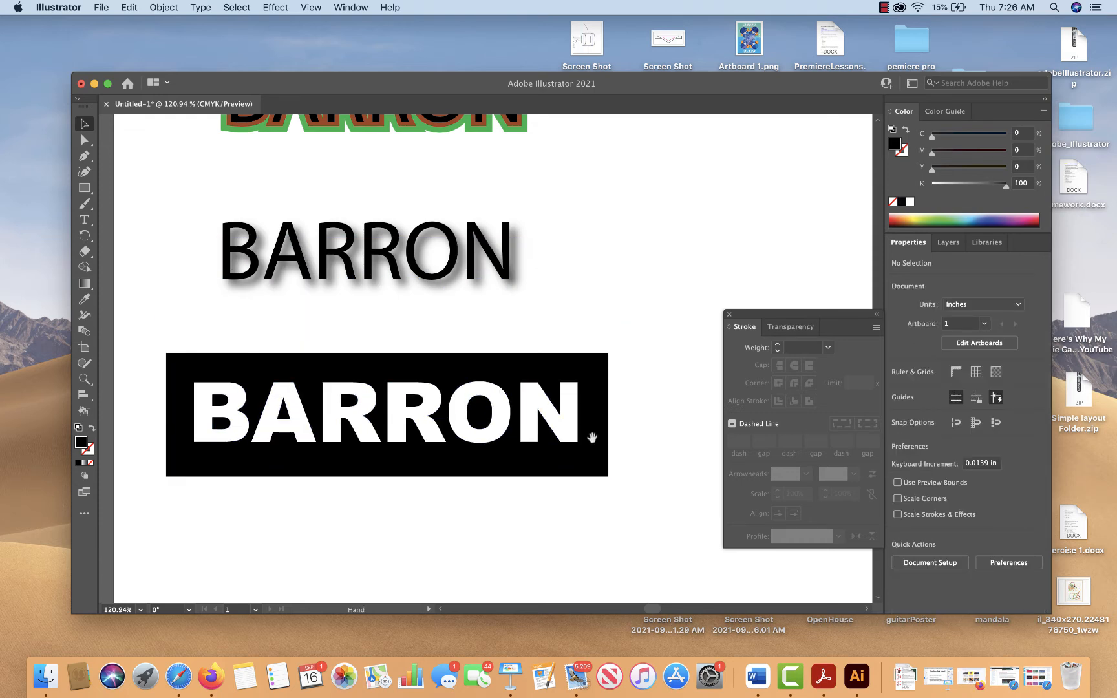
Create an area text frame about 3.92 by 1.33 in below the knocked-out black rectangle
drag(590, 434, 611, 307)
drag(592, 390, 568, 334)
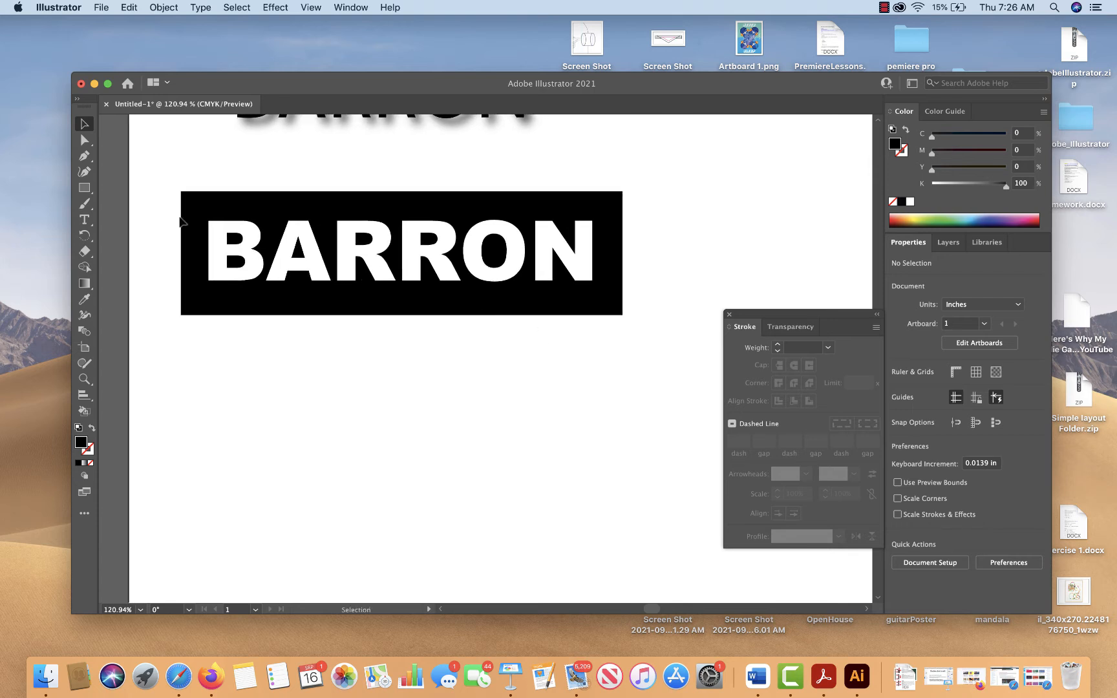
click(84, 221)
drag(235, 351, 642, 487)
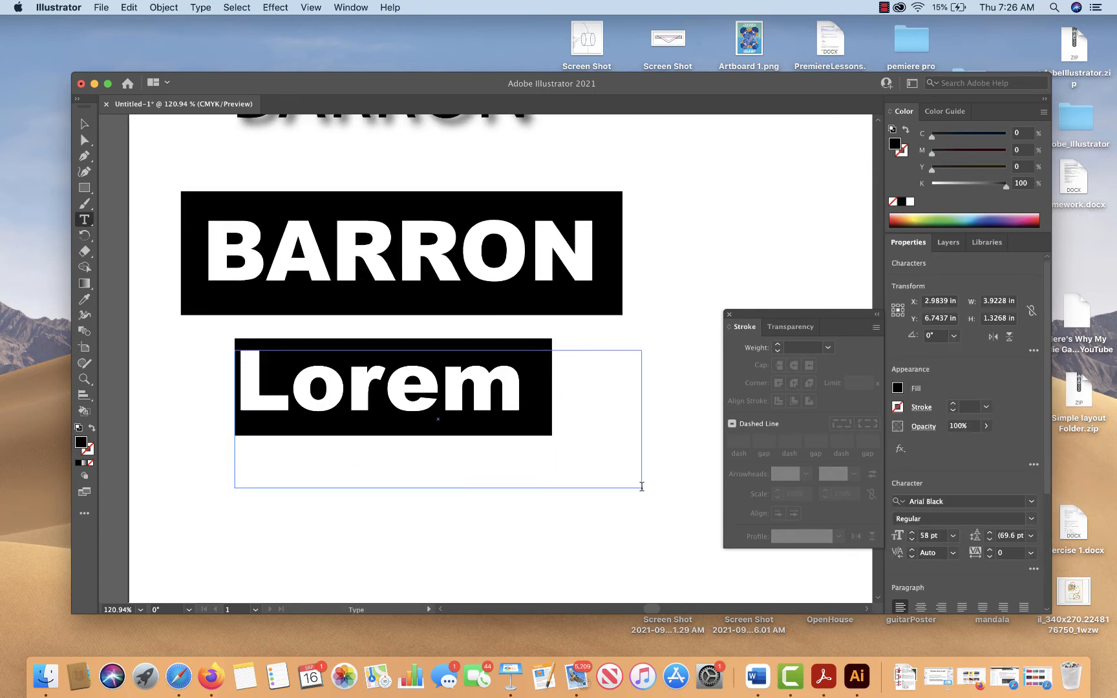
text(BREART)
key(BackSpace)
key(BackSpace)
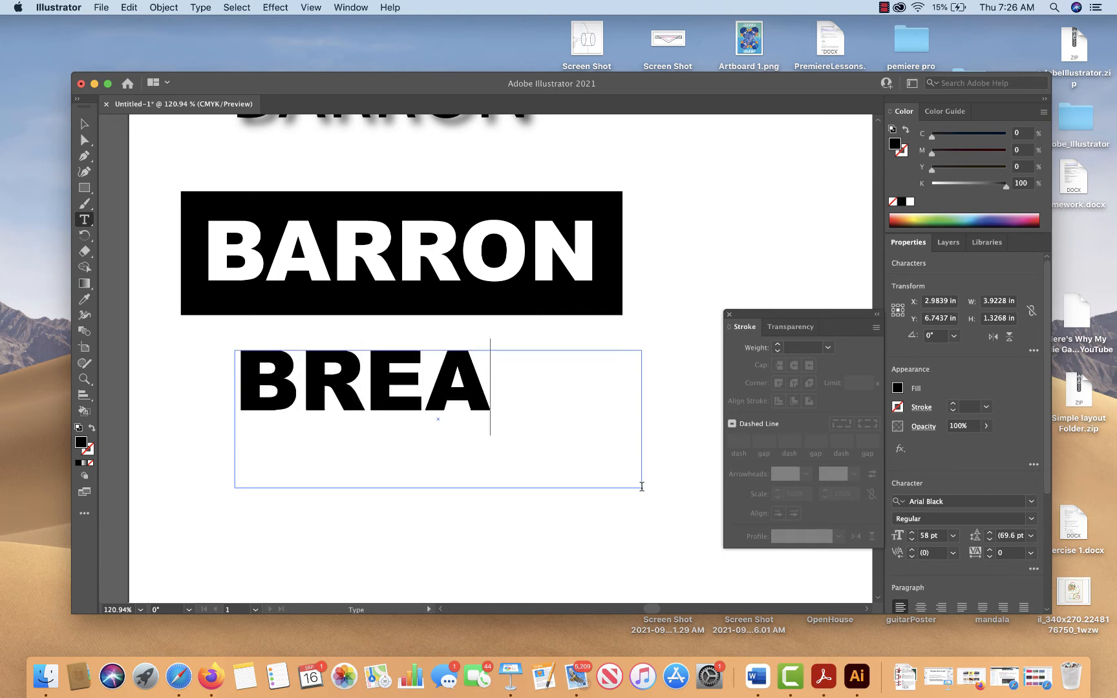
text(TH)
key(BackSpace)
key(BackSpace)
key(BackSpace)
key(BackSpace)
key(BackSpace)
key(BackSpace)
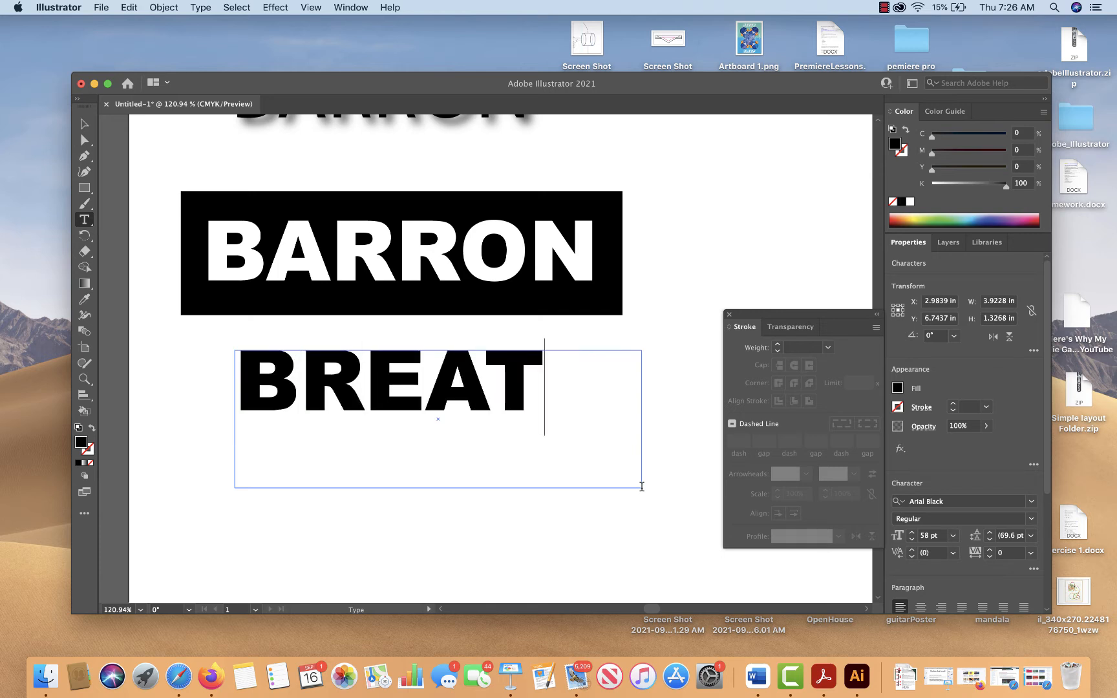
Enter the surname in capitals in the new text frame and set its font to Arial Narrow
text(BARRON)
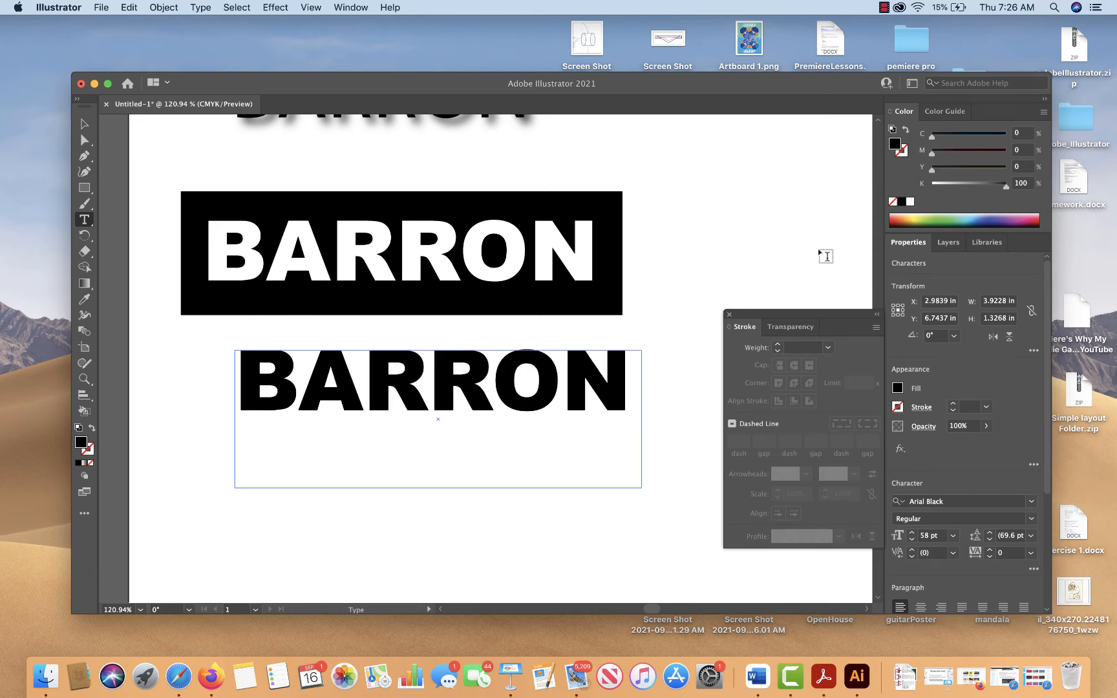
key(Escape)
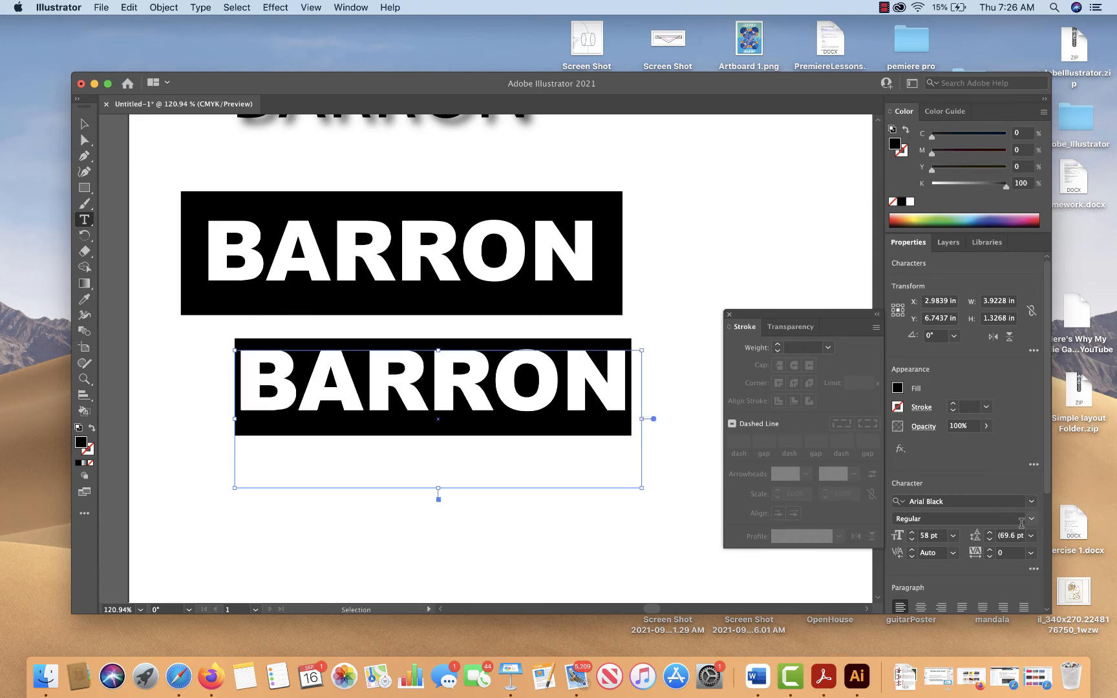
click(1031, 501)
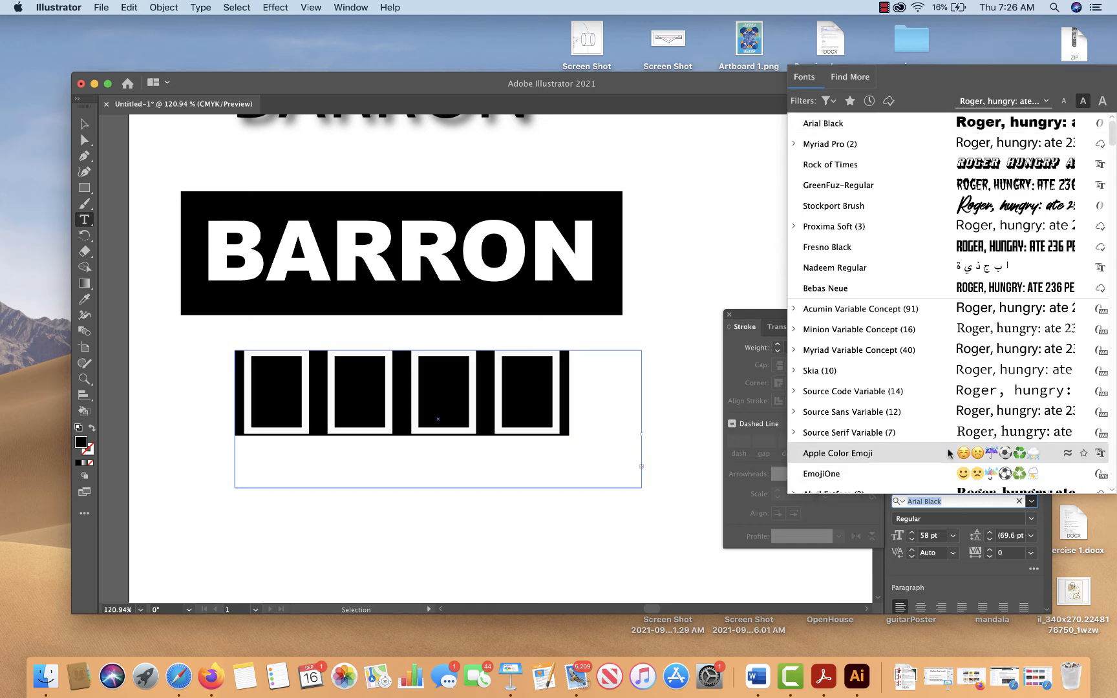
scroll(949, 453, down, 5)
scroll(949, 452, down, 5)
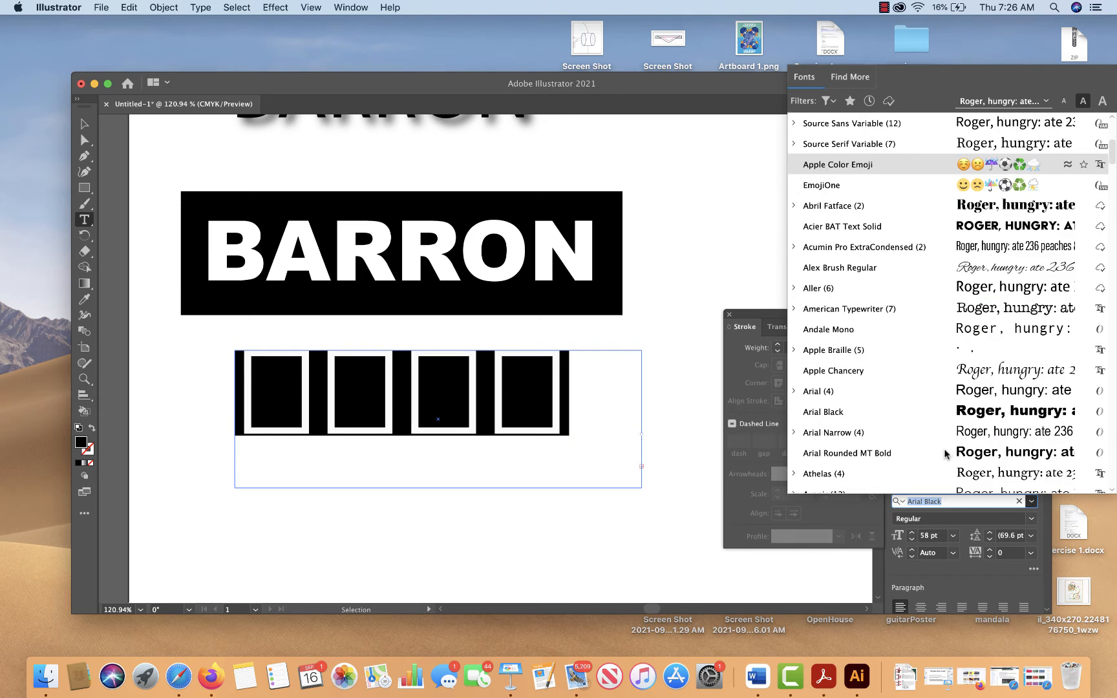
click(859, 433)
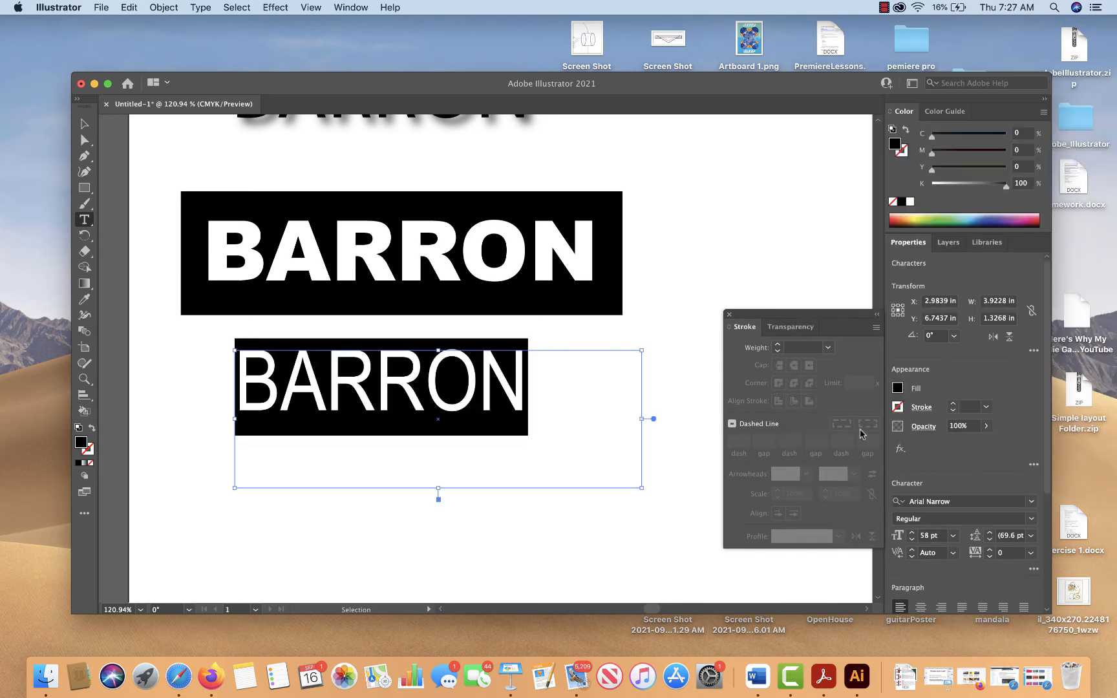
click(1028, 522)
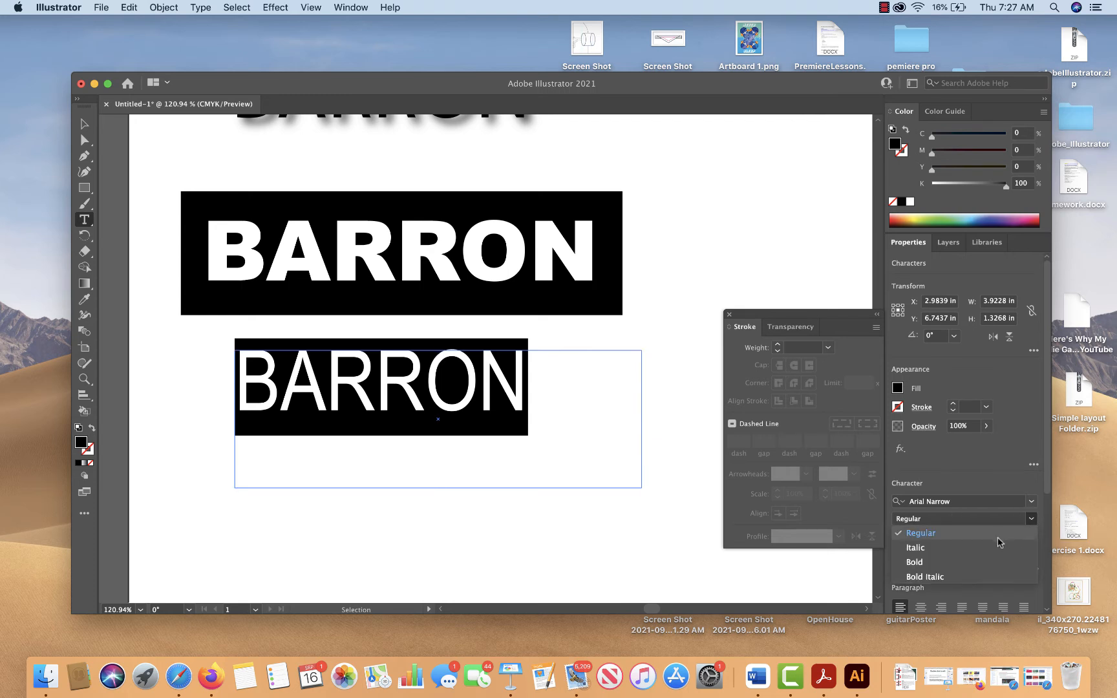
click(982, 479)
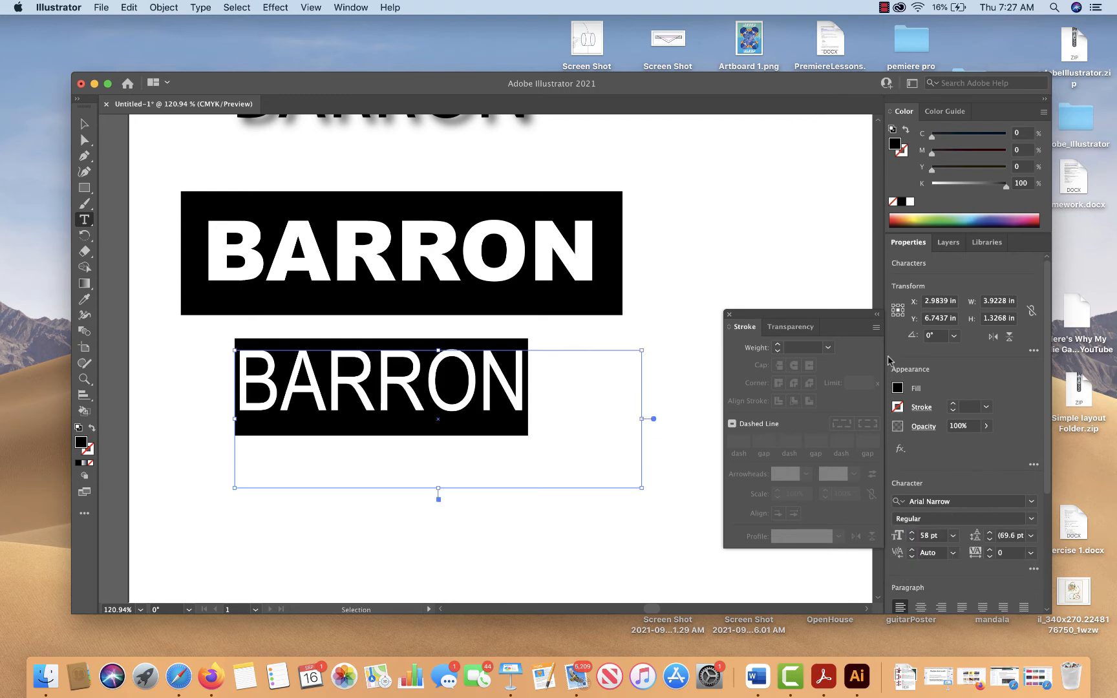
Set the tracking of the Arial Narrow surname to 215
click(1033, 556)
click(1031, 555)
click(1012, 551)
text(2)
key(Return)
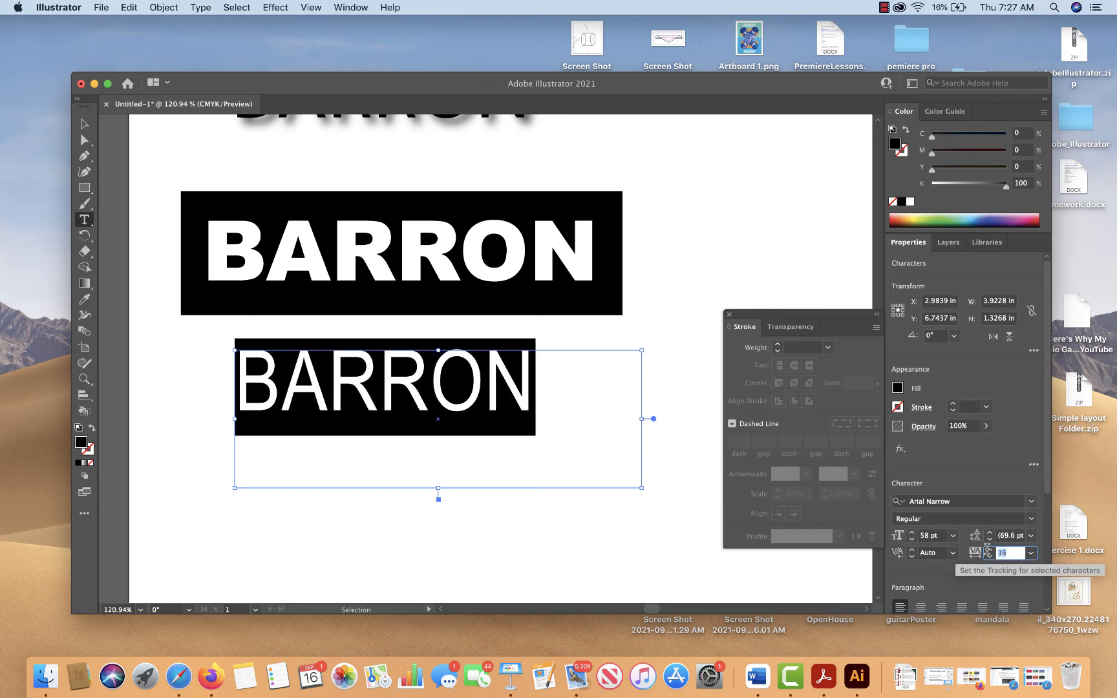
click(988, 548)
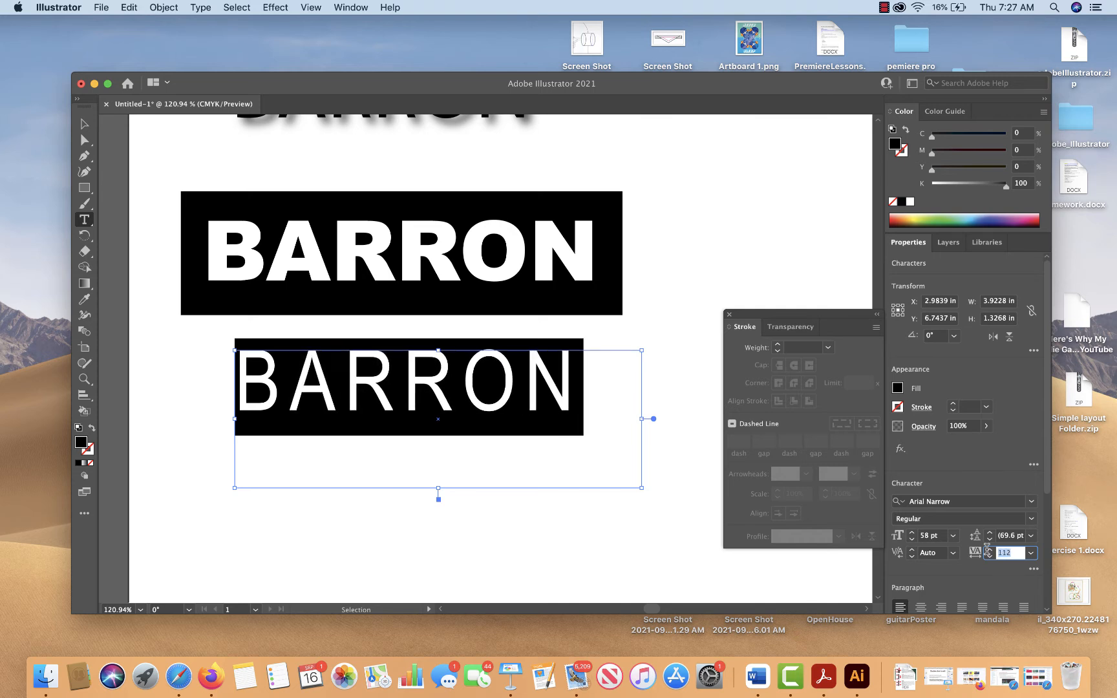
click(988, 549)
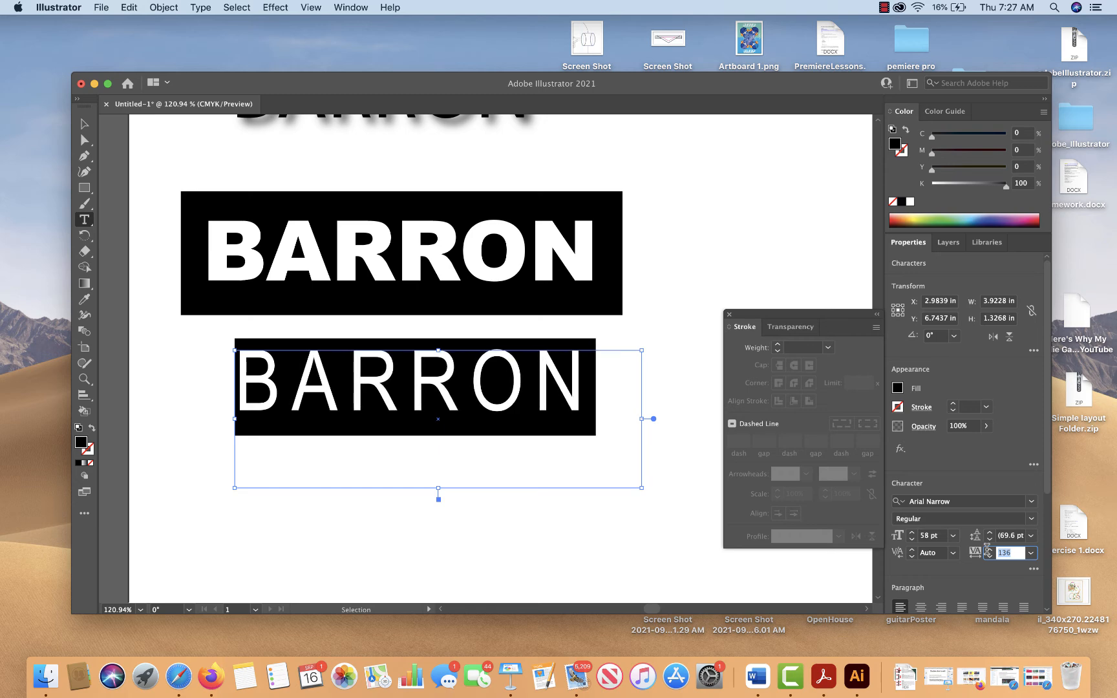
drag(988, 549, 987, 549)
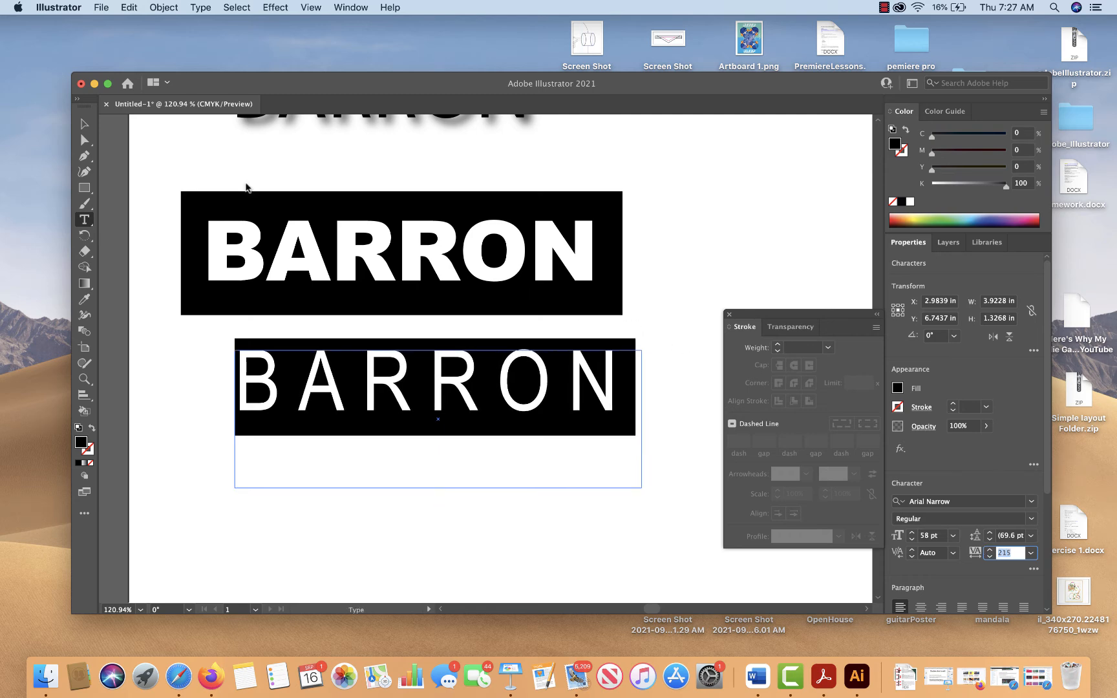
Move the widely tracked surname about 0.31 in left and shorten its text frame to about 0.73 in high
click(84, 124)
drag(446, 406, 414, 411)
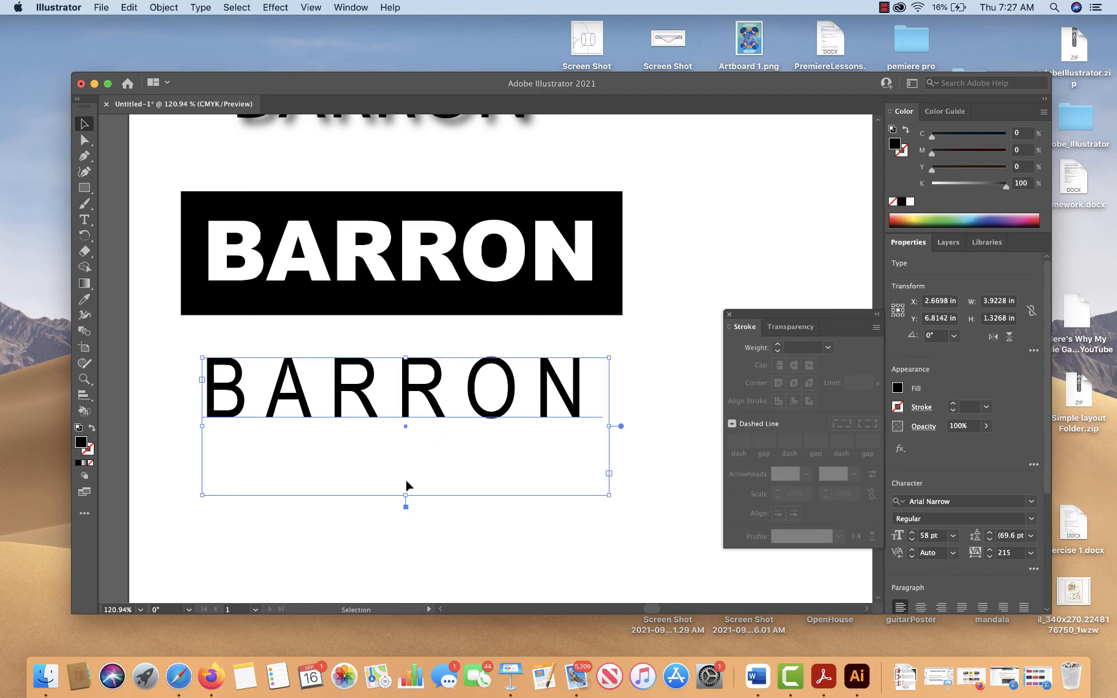
drag(409, 496, 407, 434)
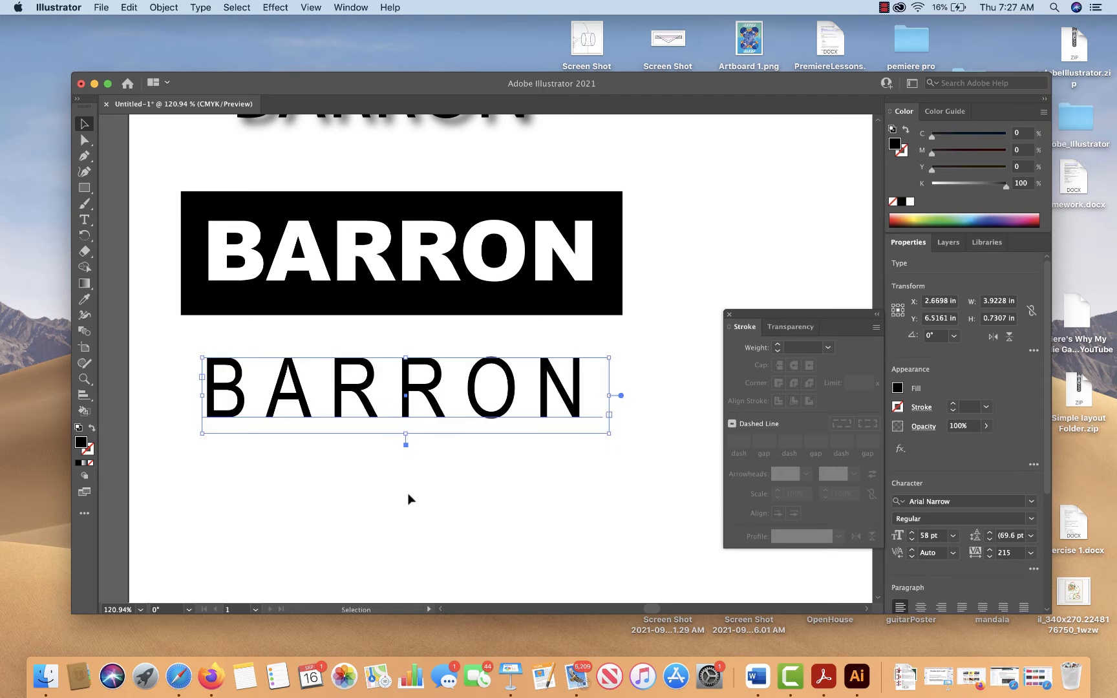
drag(408, 506, 397, 351)
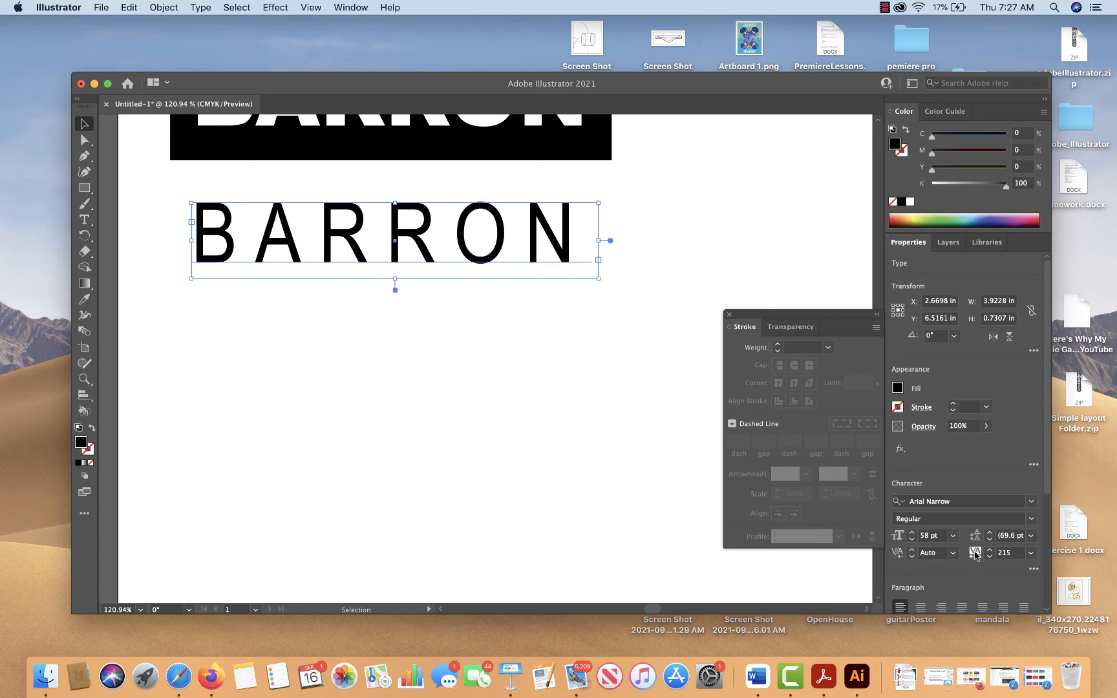
click(625, 430)
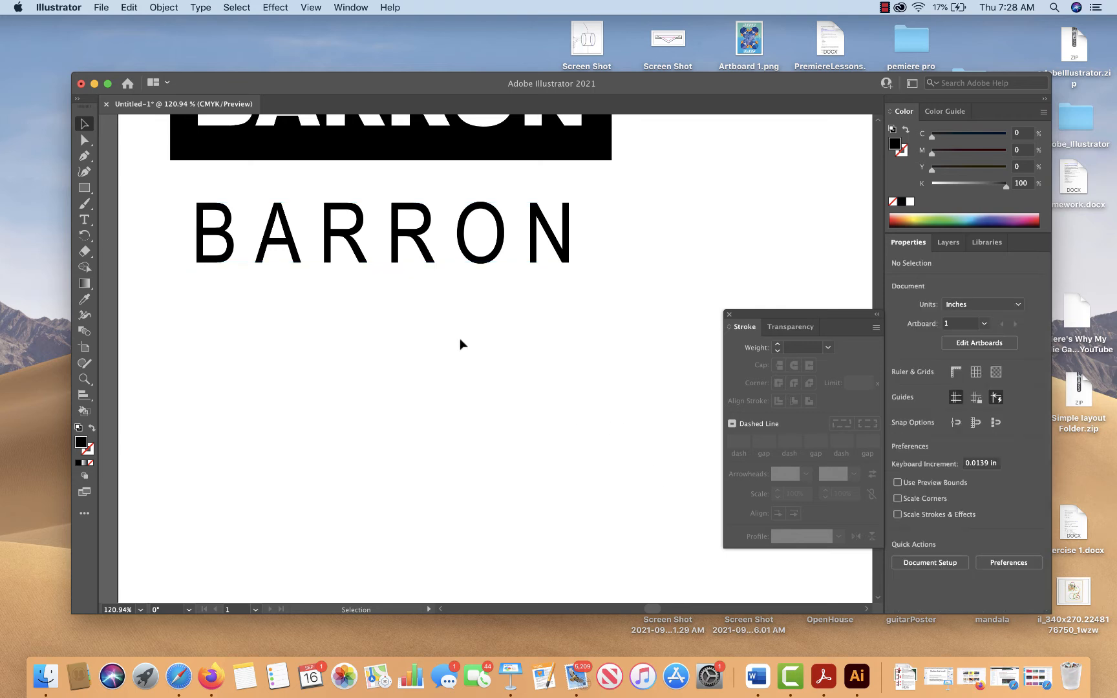
click(464, 263)
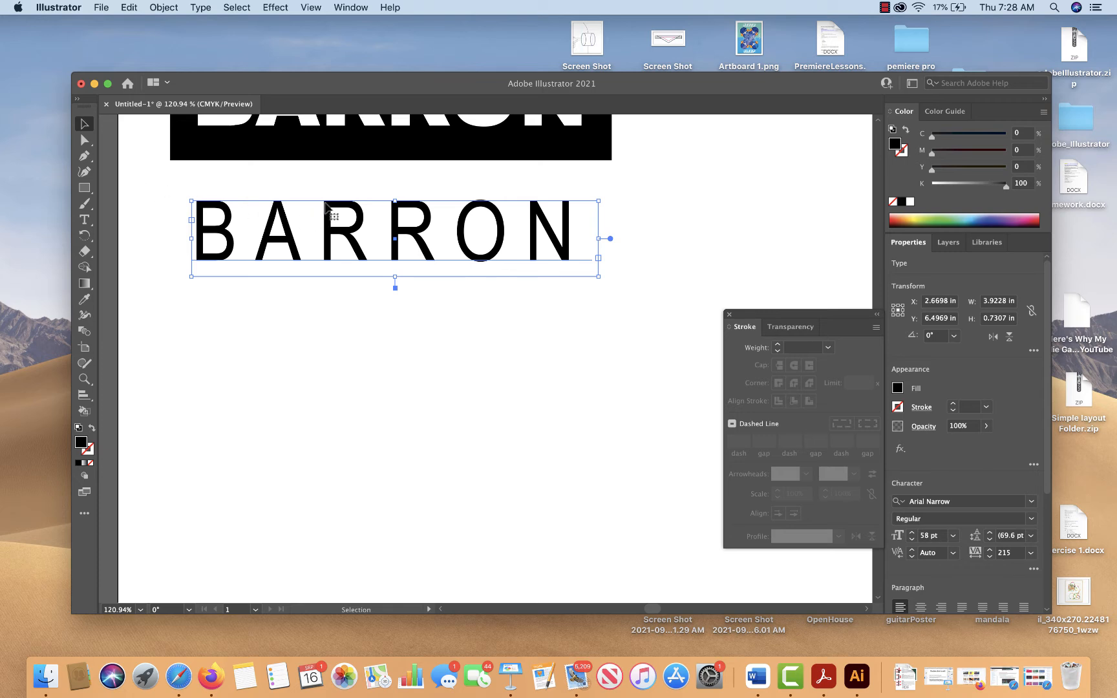
Draw a black rectangle about 2.08 by 1.48 in below the widely tracked surname and return to the Selection tool
click(85, 192)
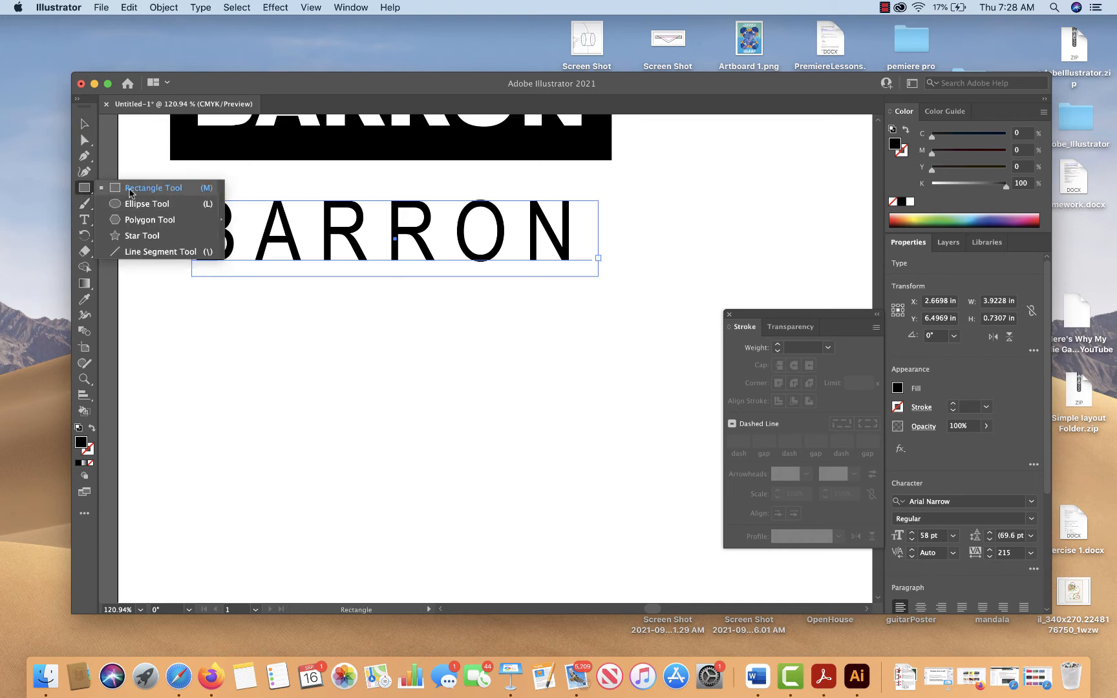
drag(246, 380, 461, 532)
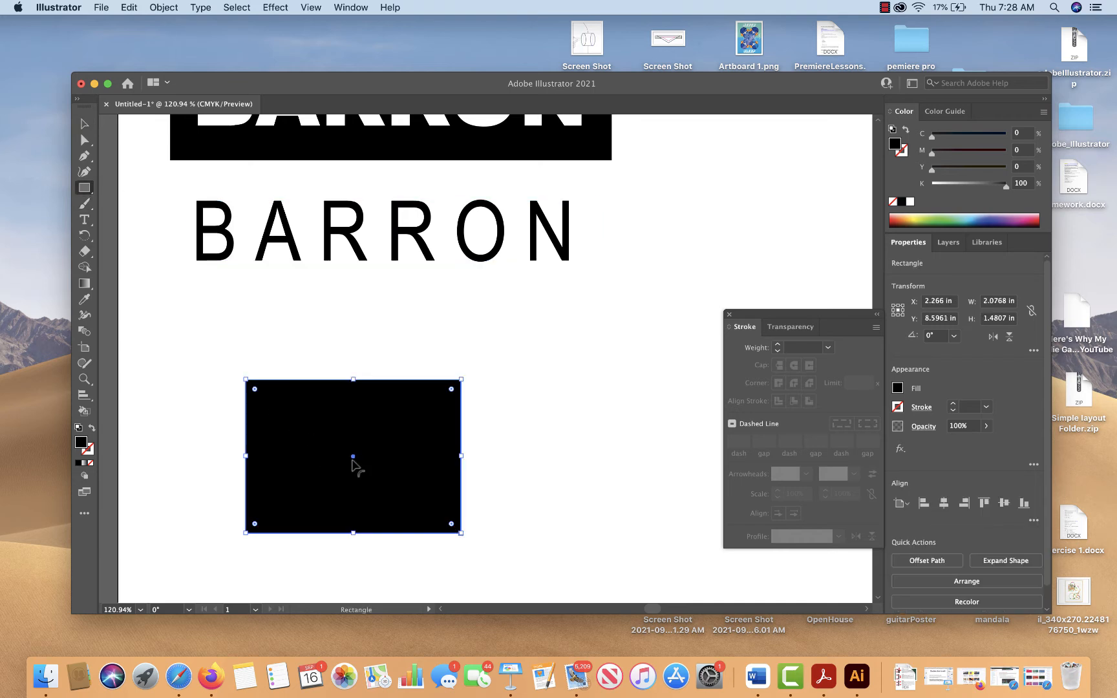
click(84, 225)
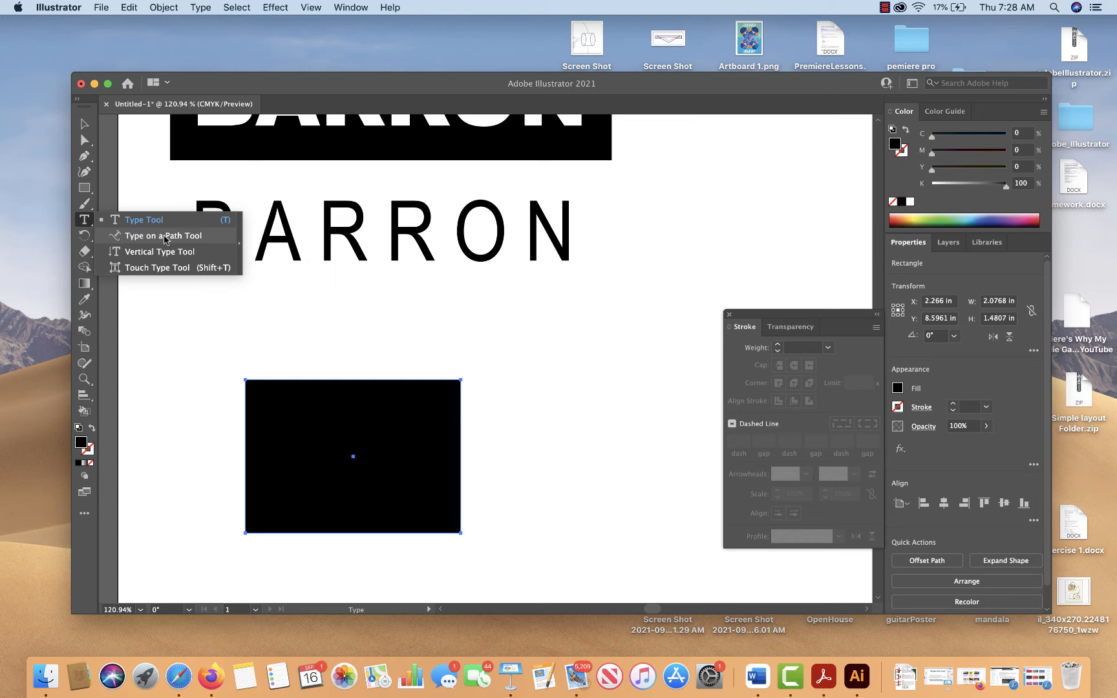
click(90, 125)
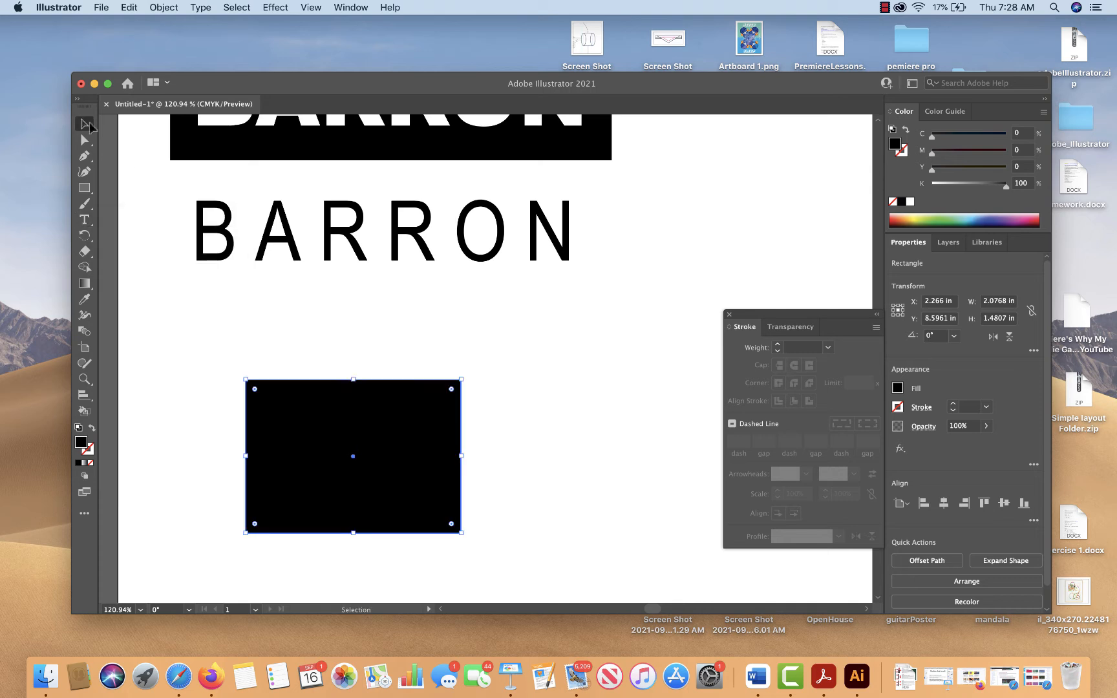
Delete the black rectangle and enter the surname in capitals as new point type below the widely tracked surname
key(BackSpace)
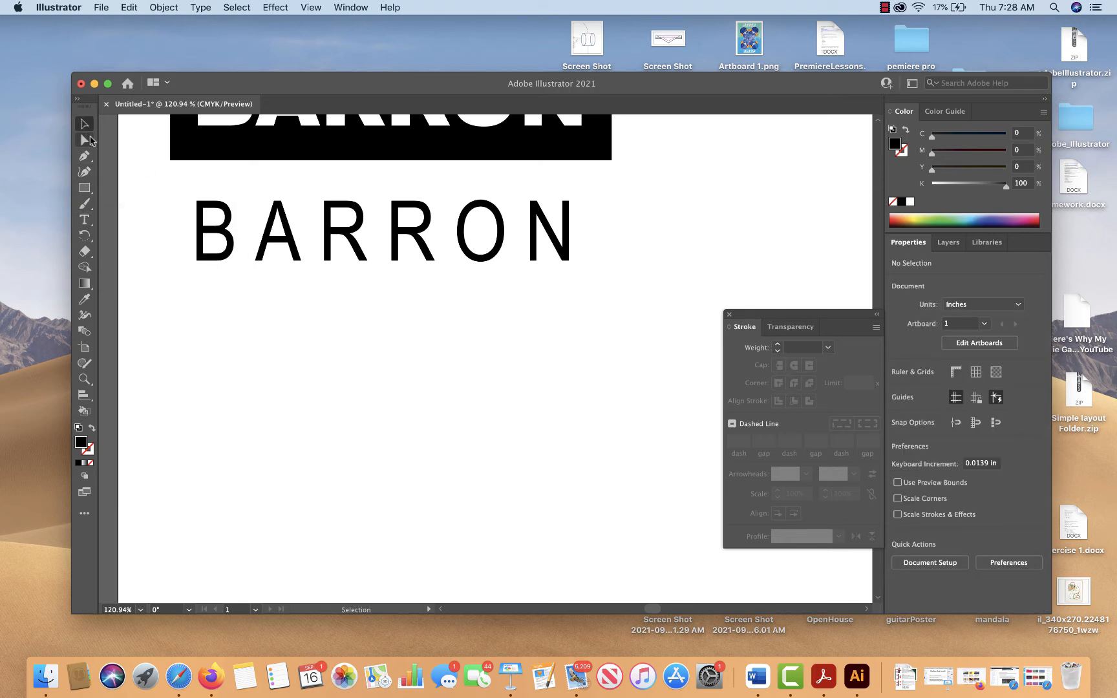
click(276, 125)
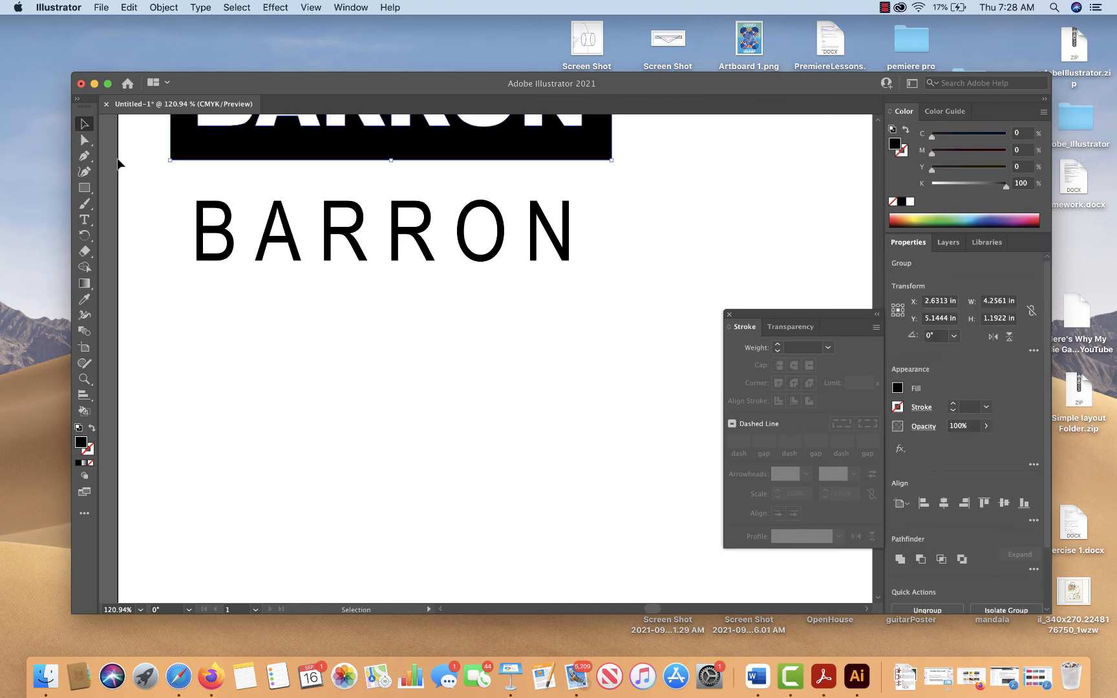
click(84, 220)
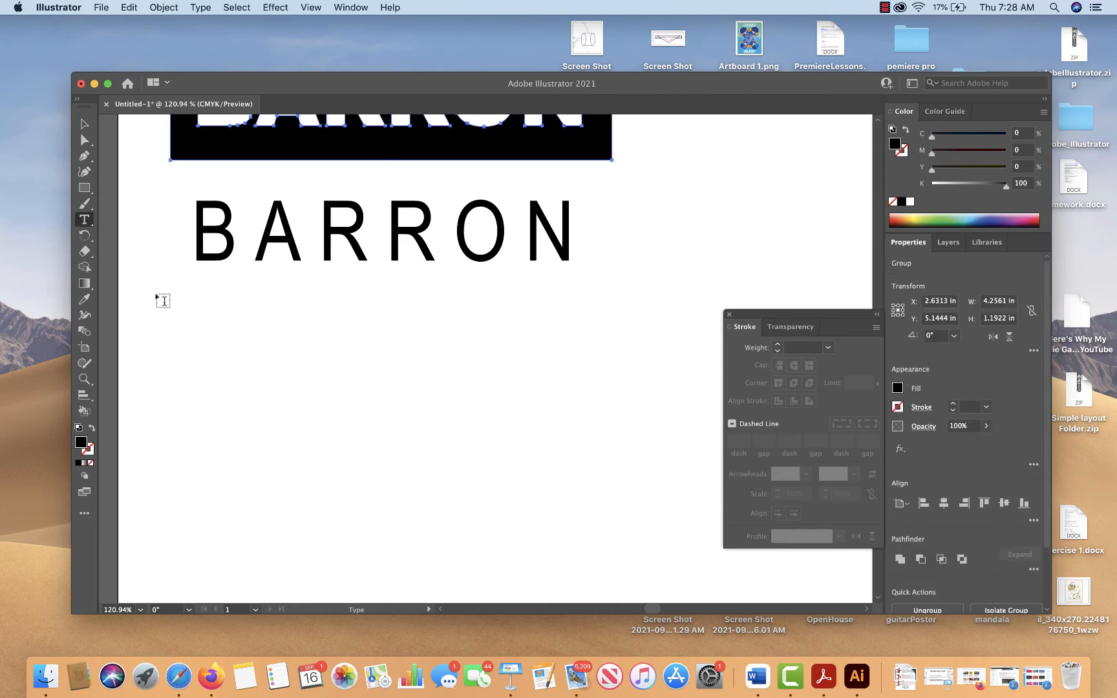
click(220, 412)
text(BARRON)
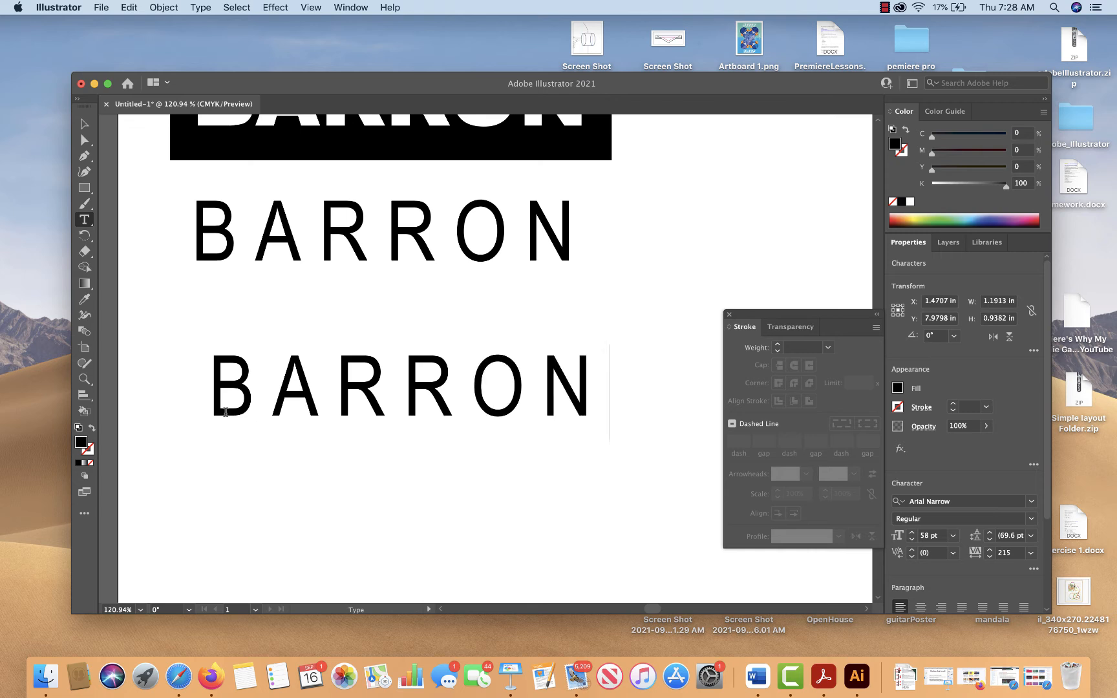
Set the new surname's tracking to 0 and its font to Arial Black, and switch to the Pen tool
double_click(225, 412)
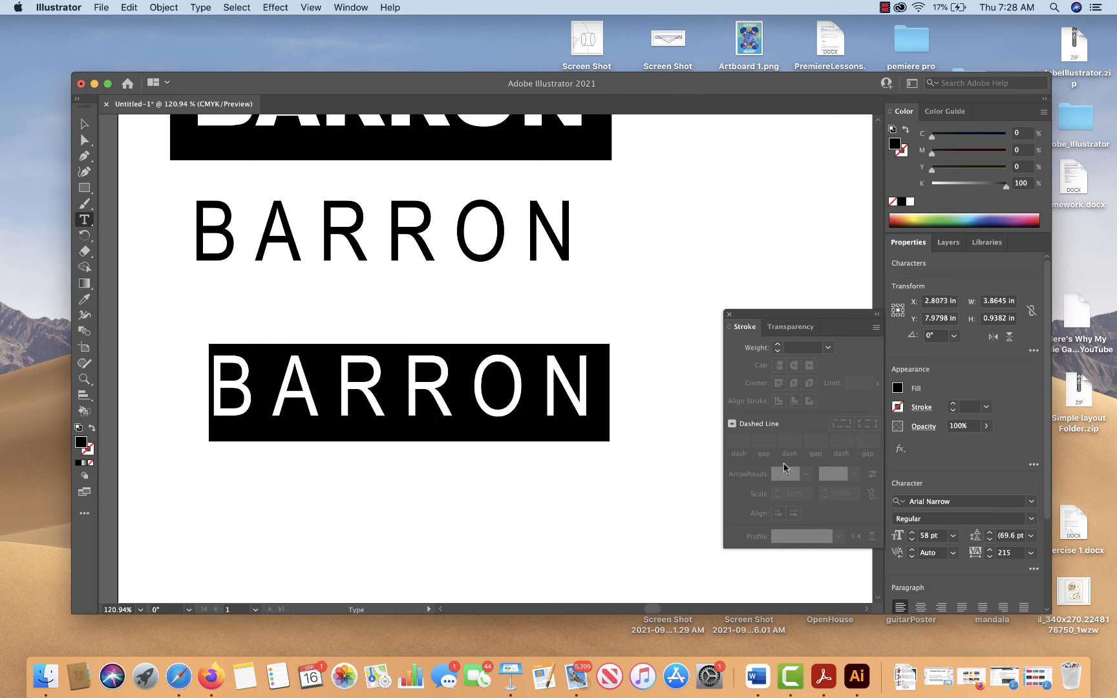
click(1030, 553)
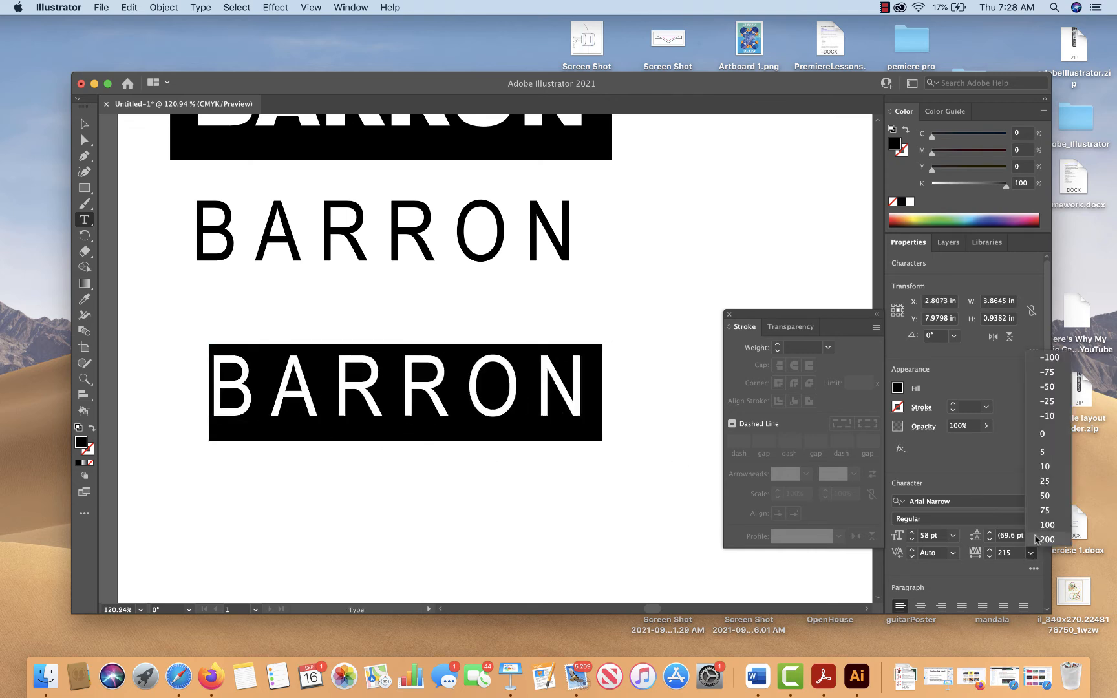
click(1049, 434)
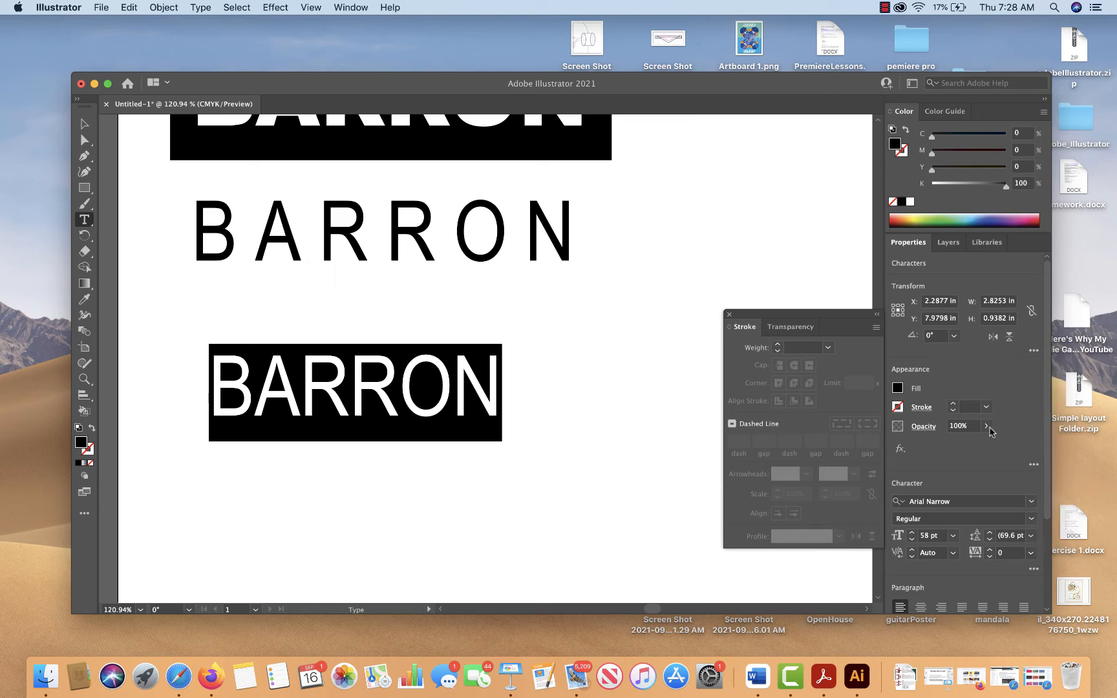
click(1031, 501)
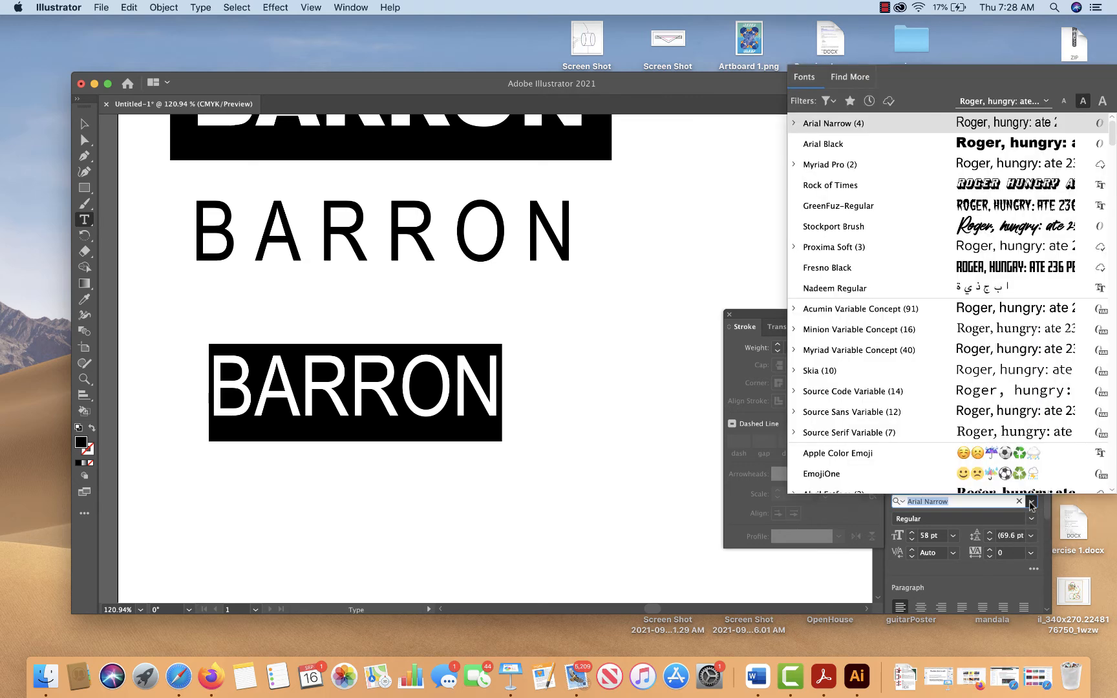
click(854, 151)
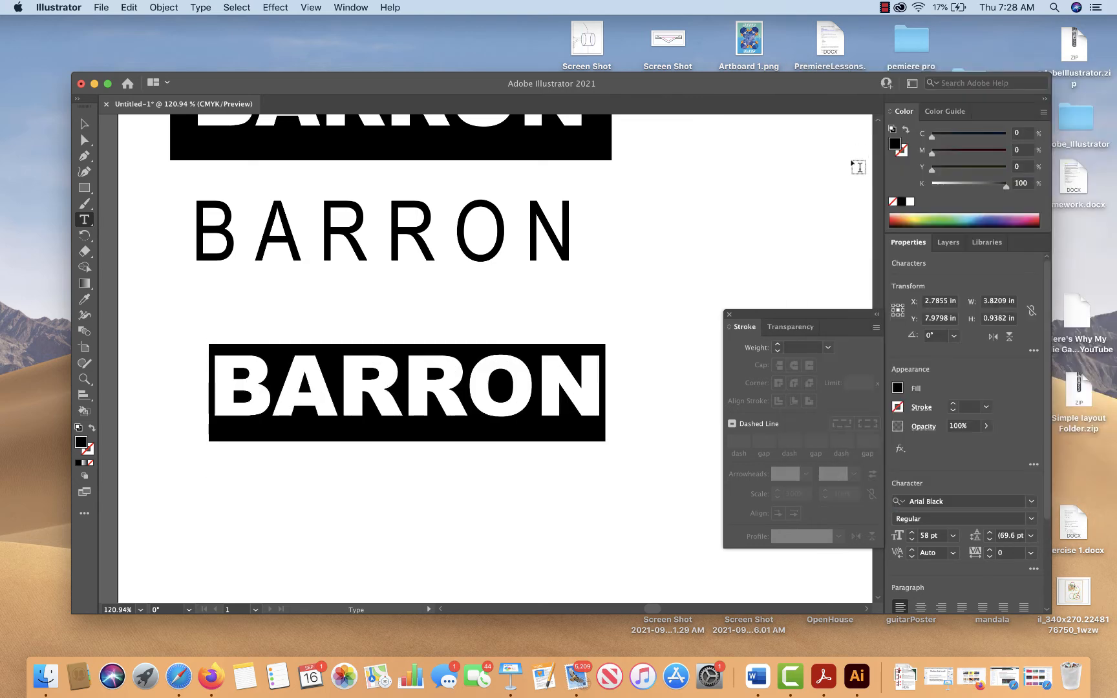
click(84, 123)
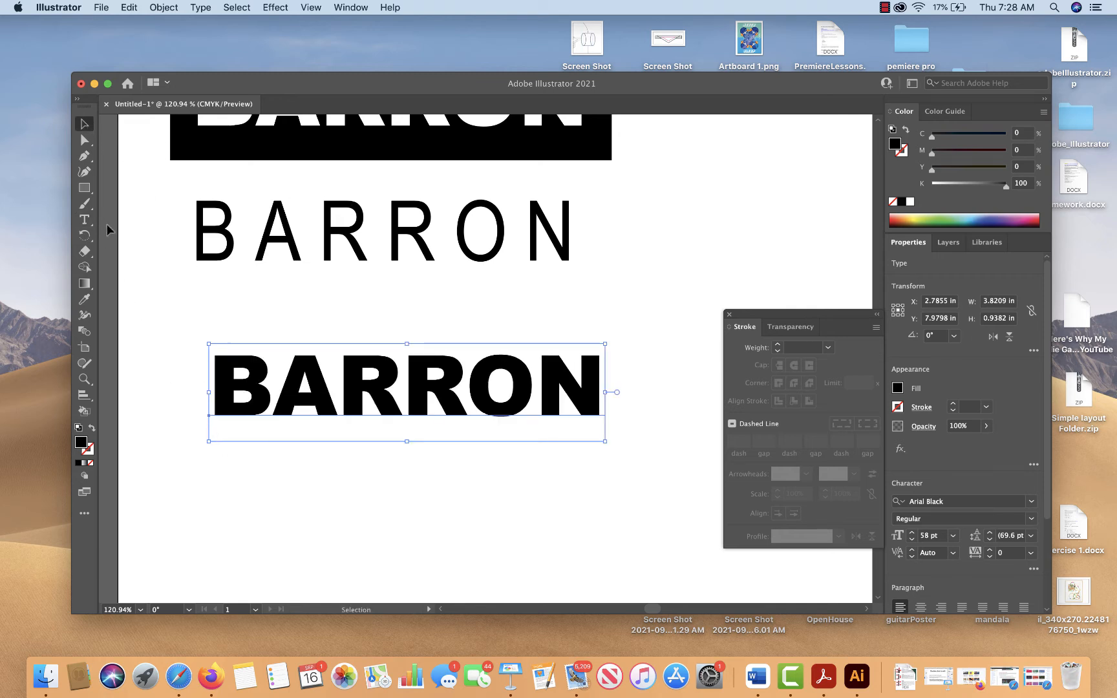
click(84, 156)
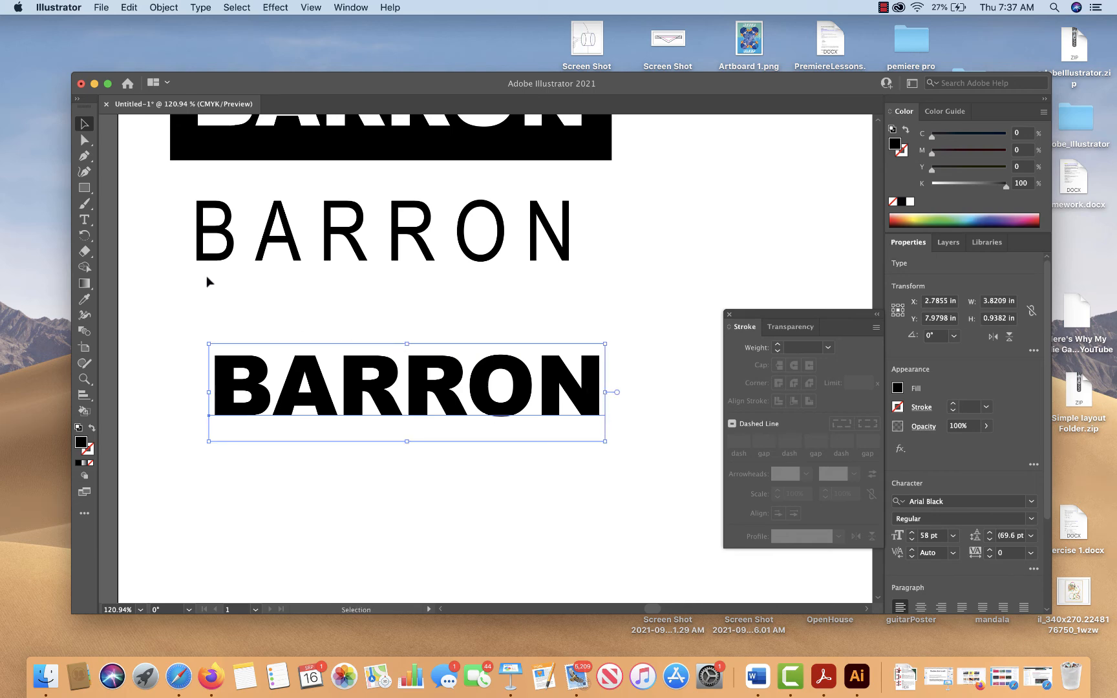
click(85, 156)
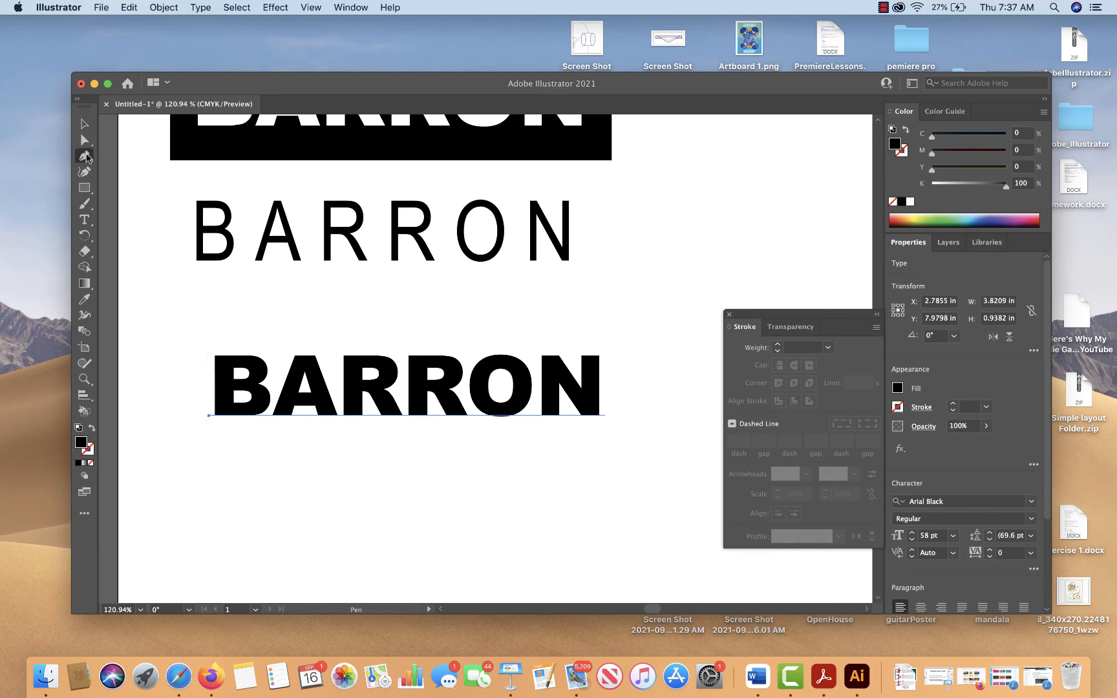
click(170, 400)
click(304, 388)
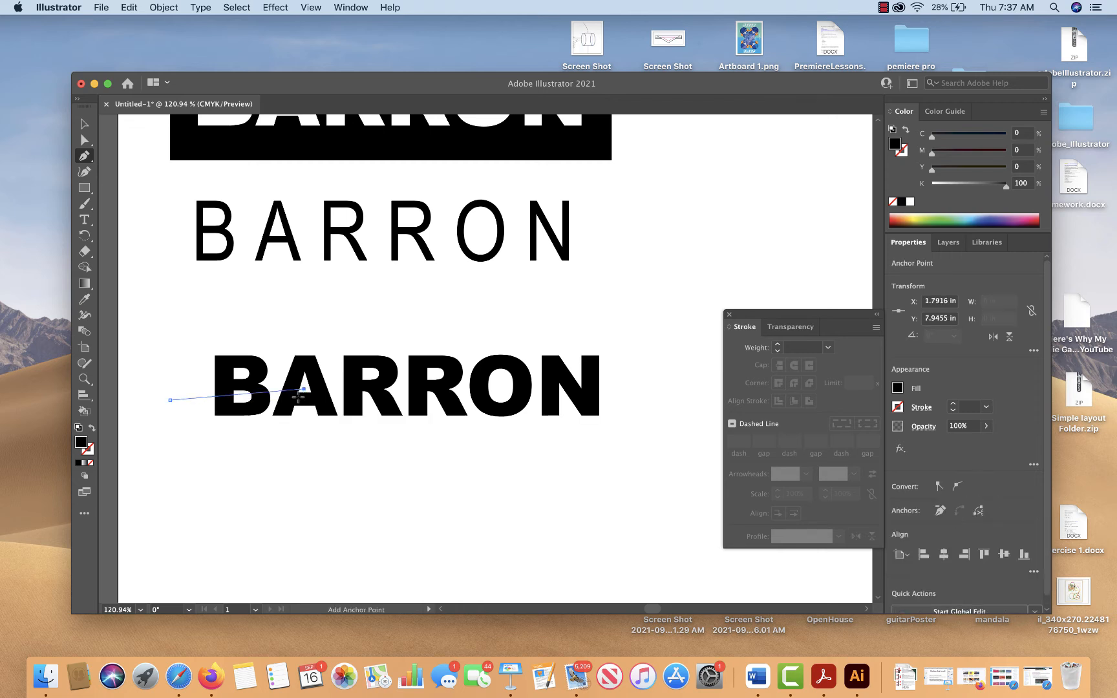
click(304, 397)
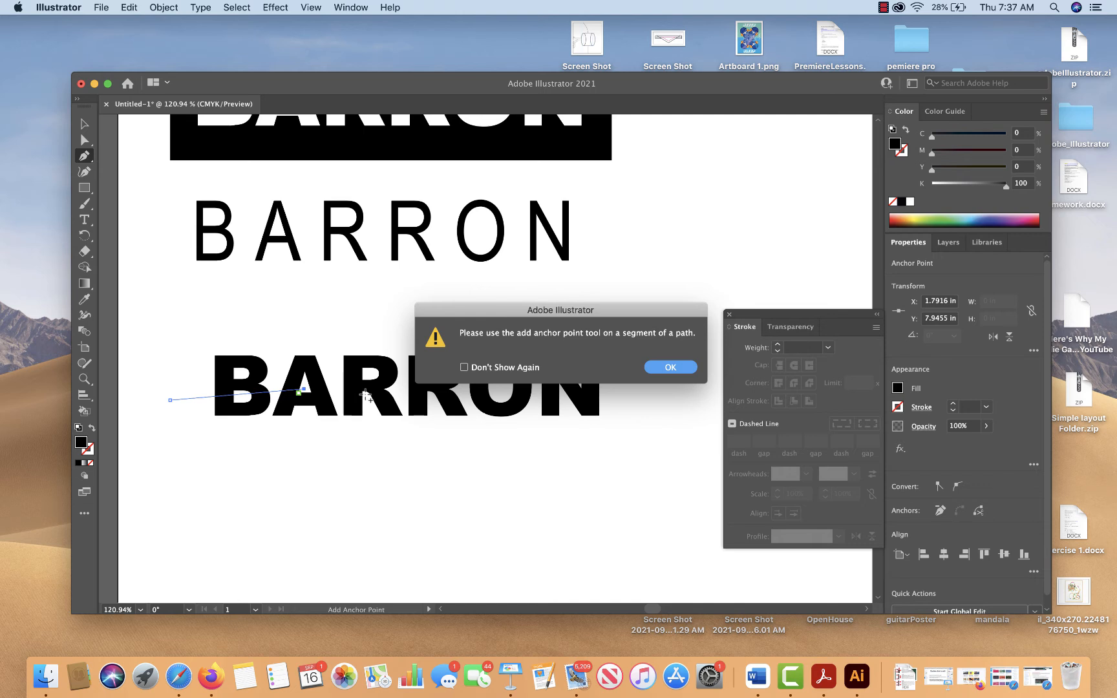
click(668, 372)
click(301, 397)
click(670, 367)
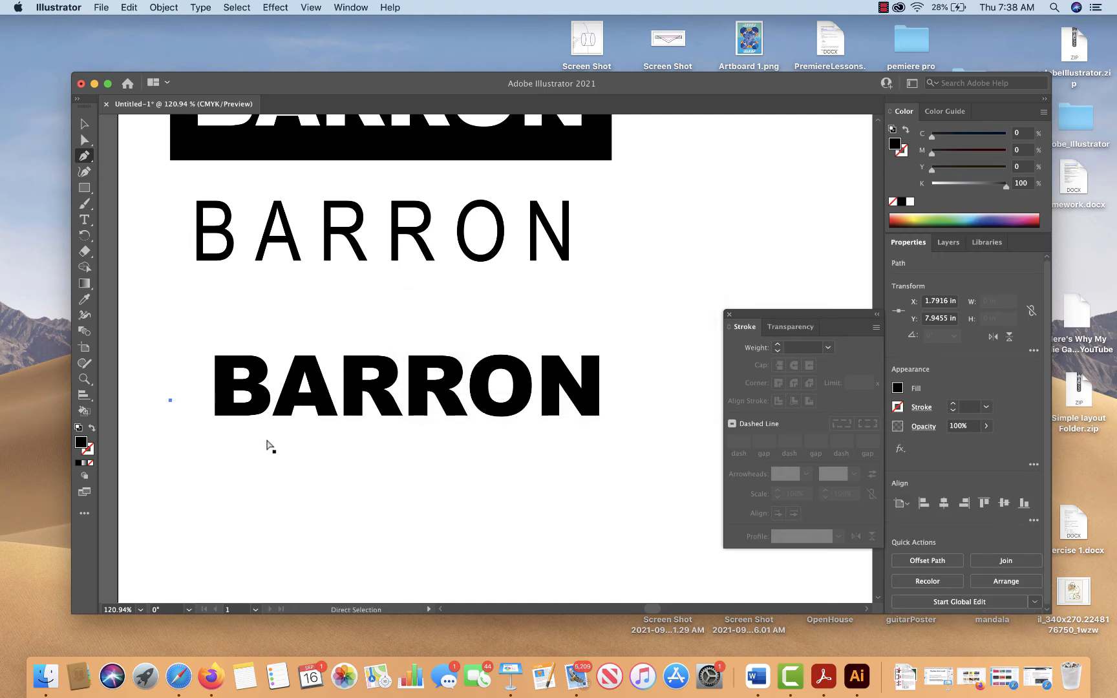
key(cmd+z)
Draw an open jagged path about 4.44 in wide and 0.24 in high below the Arial Black surname
click(184, 489)
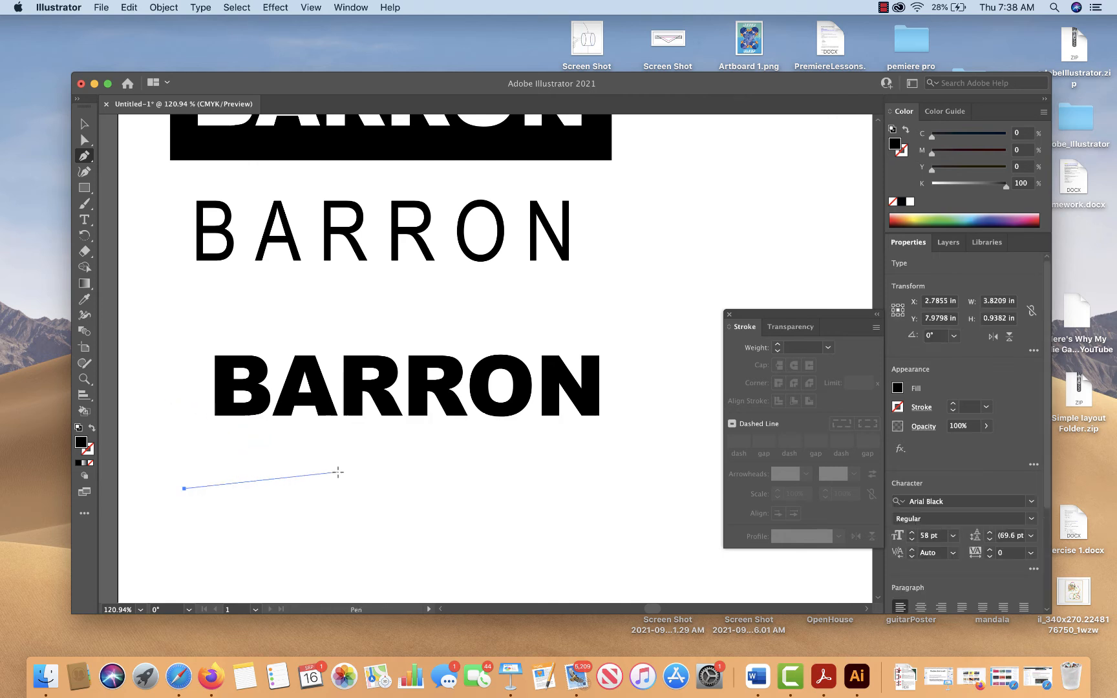
click(330, 472)
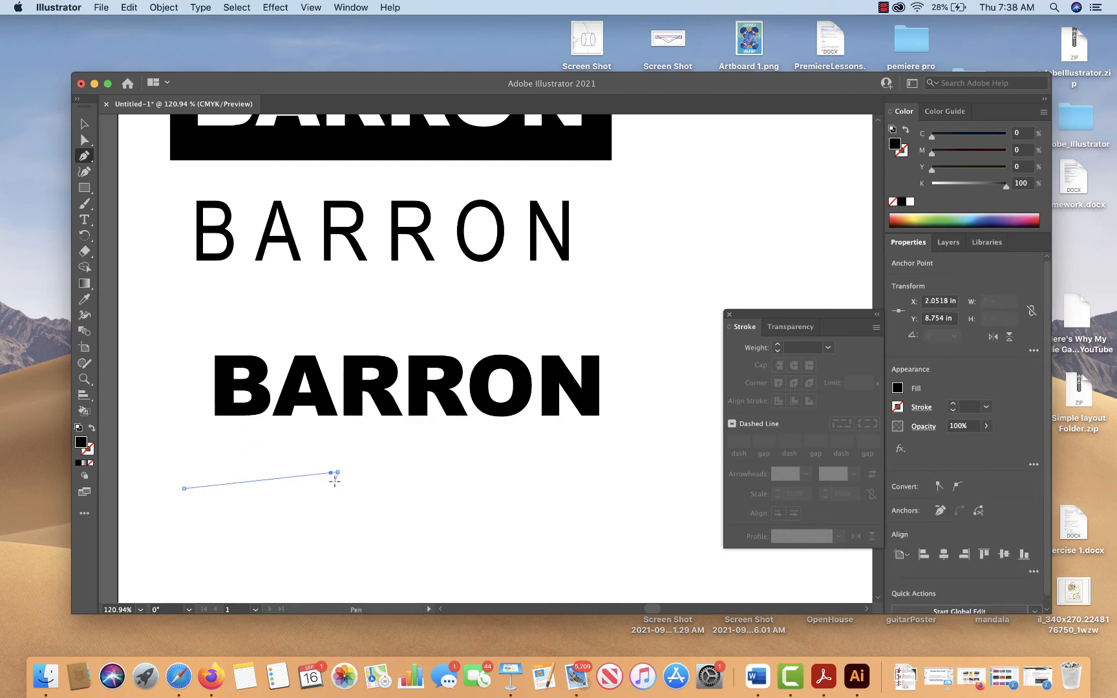
click(334, 481)
click(386, 474)
click(446, 475)
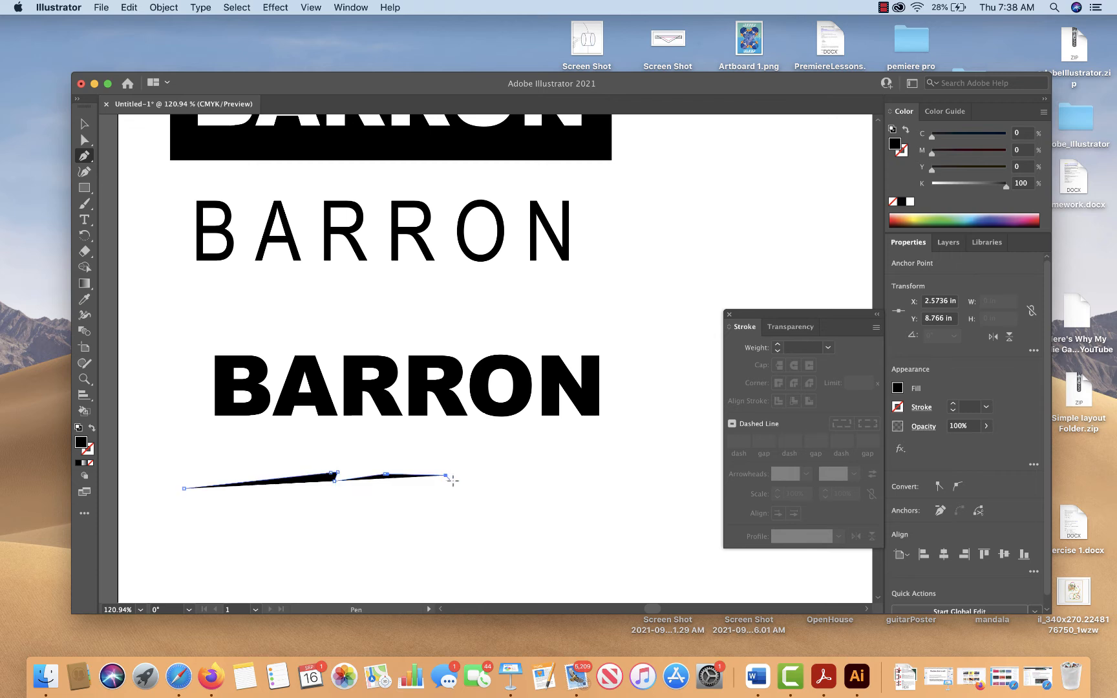
click(457, 481)
click(592, 465)
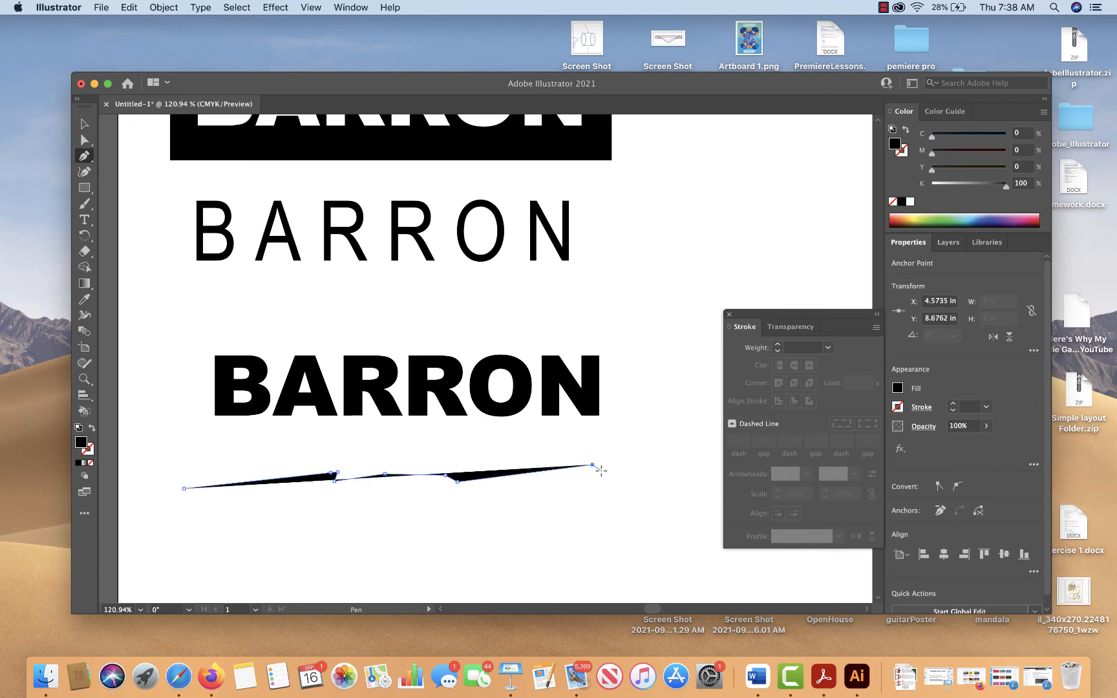
click(600, 470)
click(645, 465)
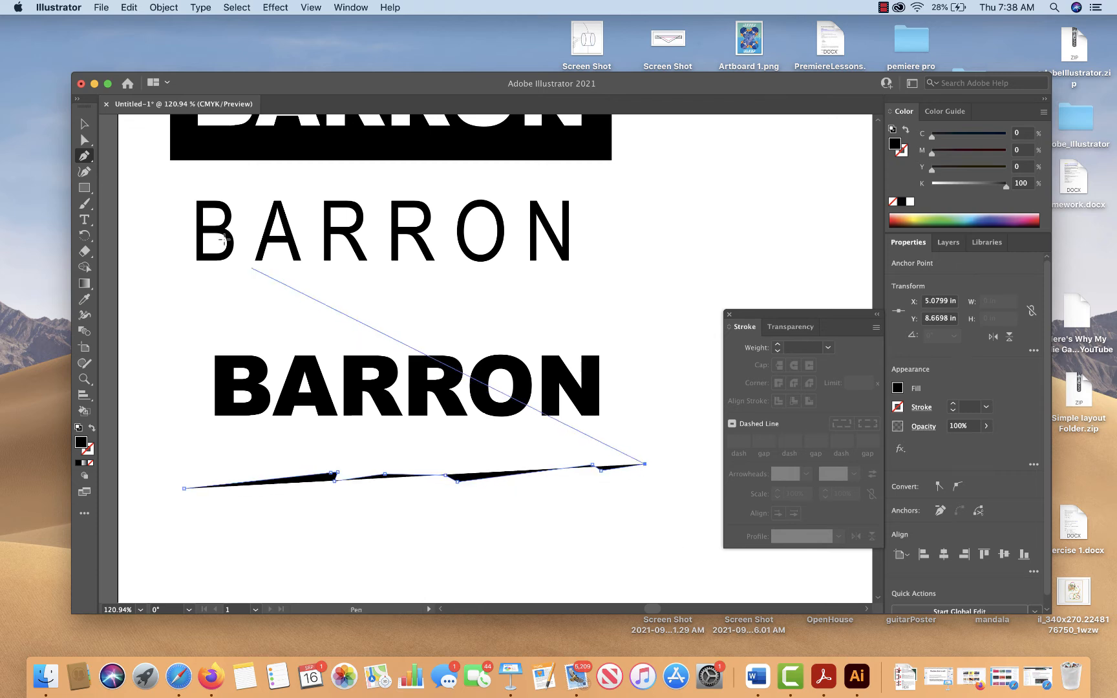
key(Escape)
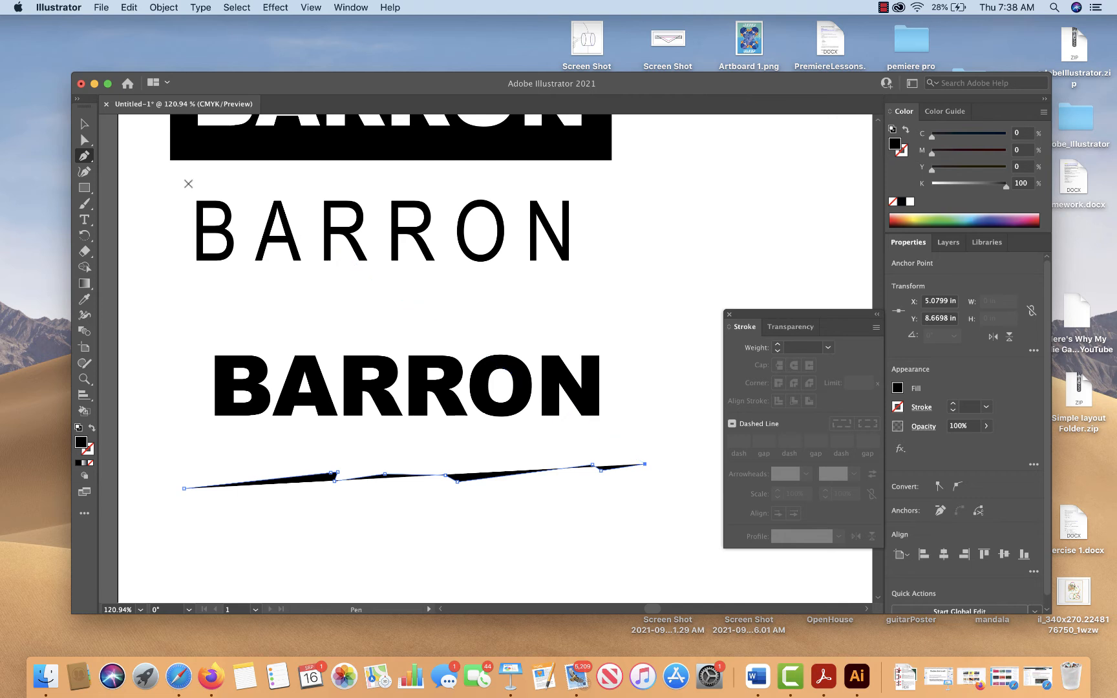
Swap the jagged path's fill and stroke, and move it up across the middle of the Arial Black surname
click(84, 124)
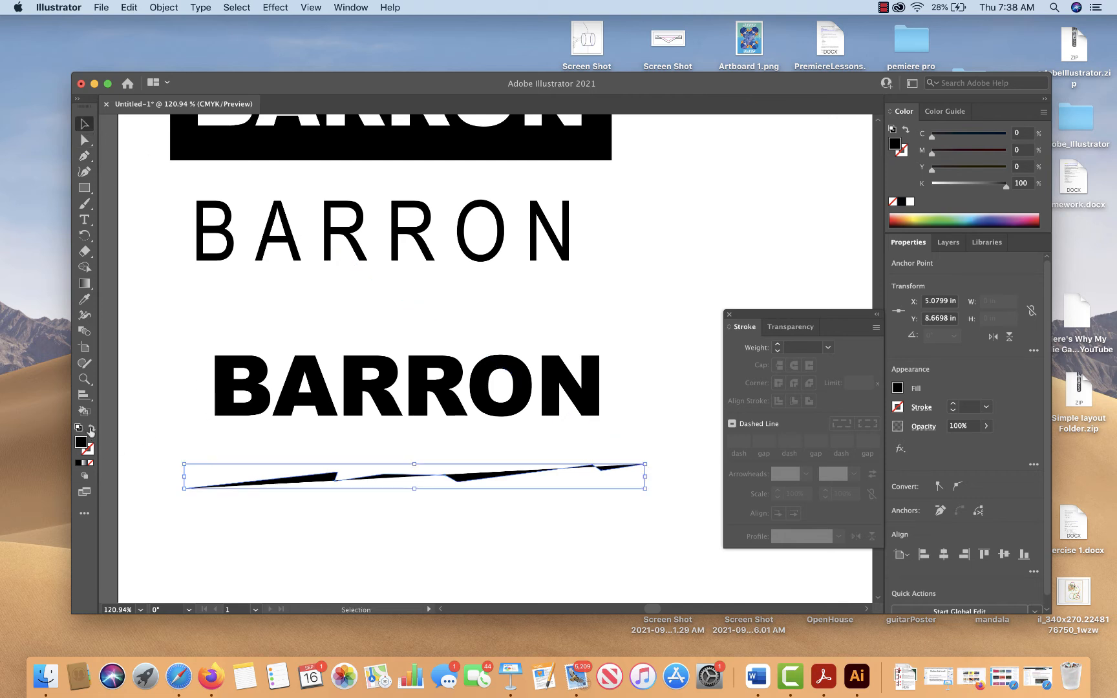
click(91, 428)
click(371, 540)
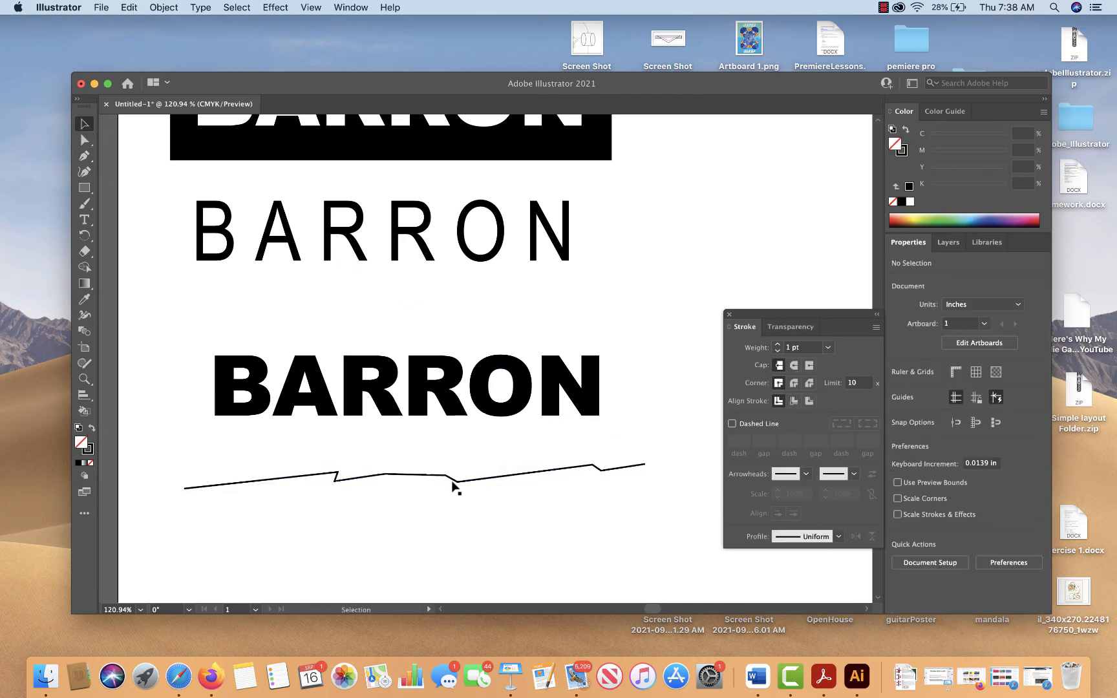
drag(452, 481, 463, 394)
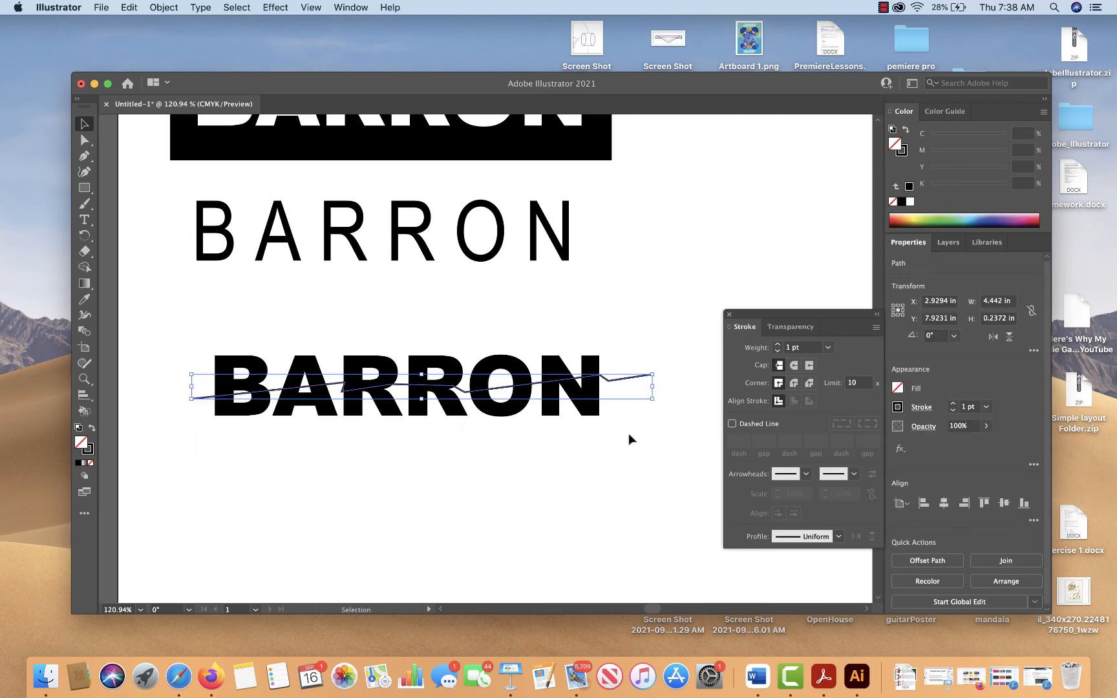
drag(607, 317, 309, 449)
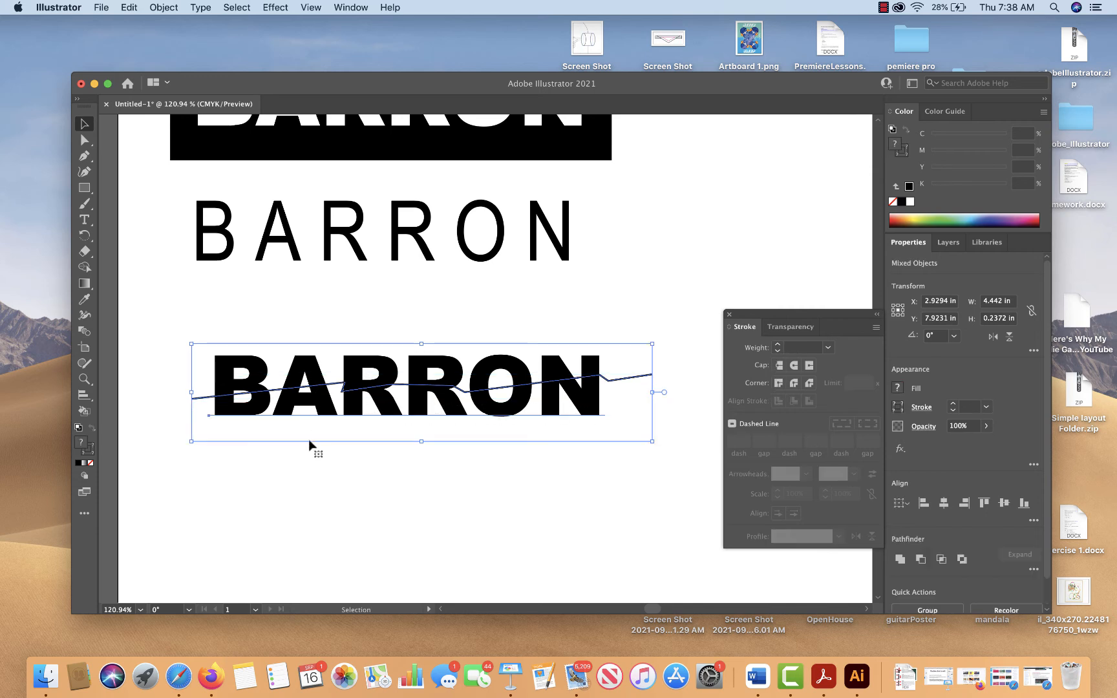
click(1032, 569)
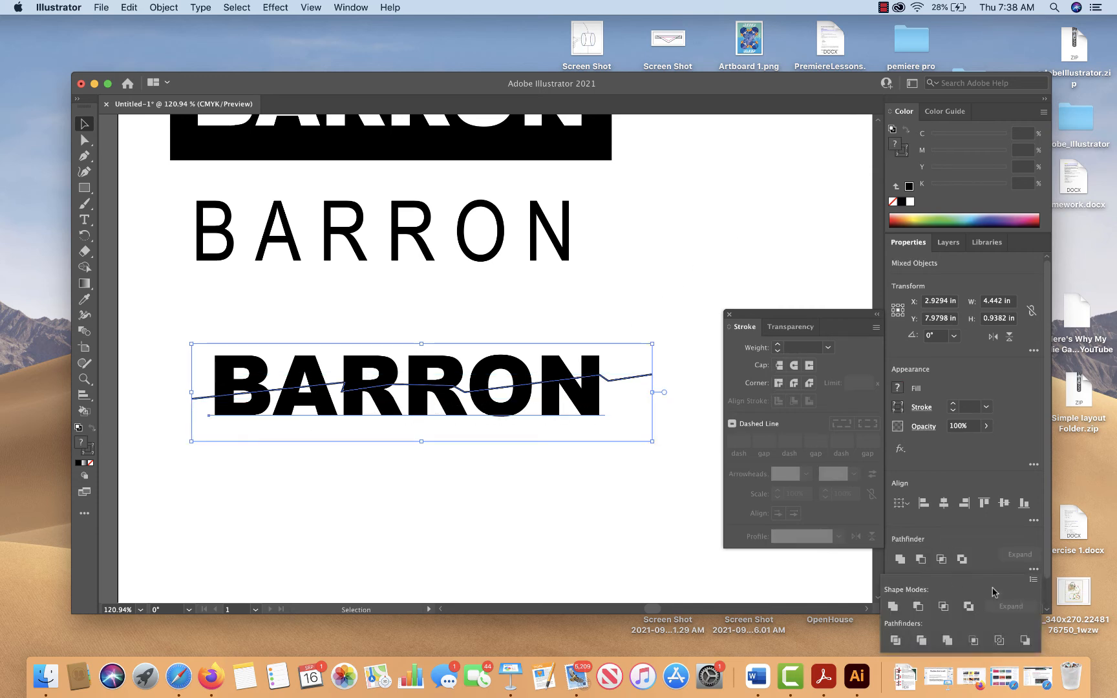
click(351, 8)
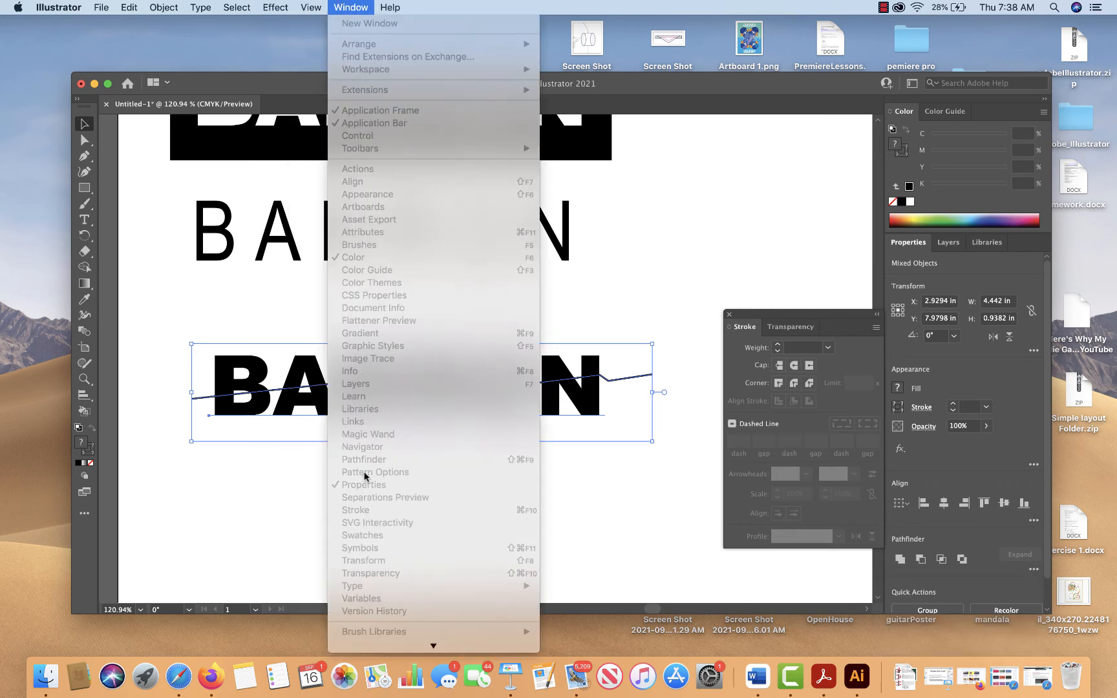
click(599, 520)
click(600, 521)
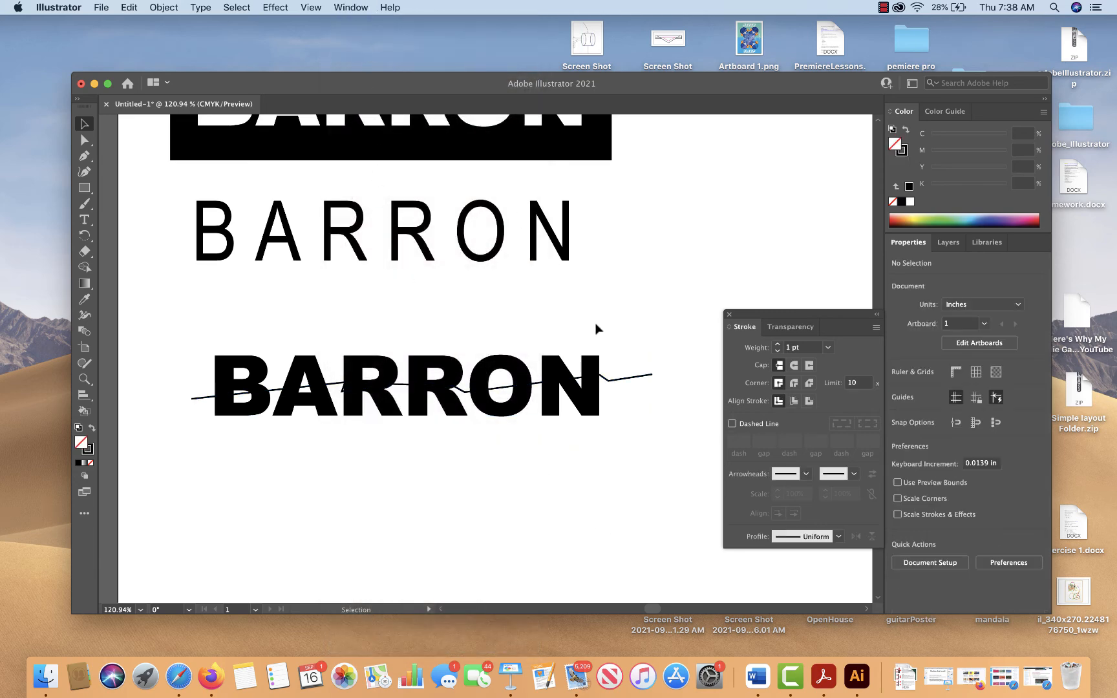
Display the floating Pathfinder controls and place them just below the Arial Black surname
click(362, 7)
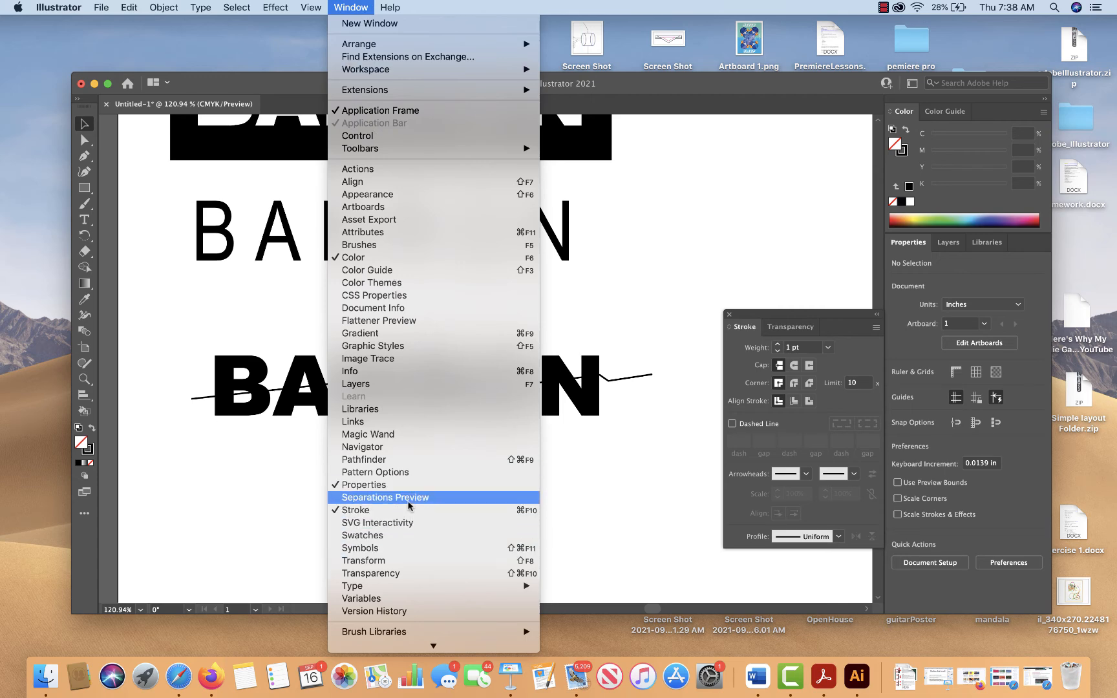
click(411, 460)
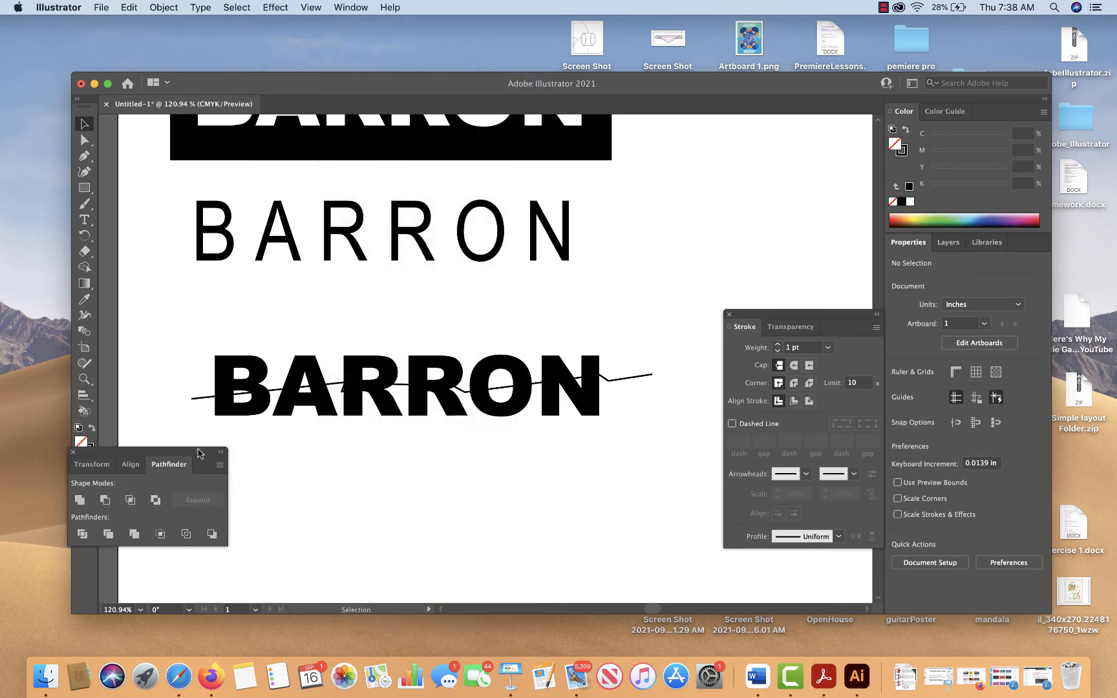
drag(199, 452, 565, 457)
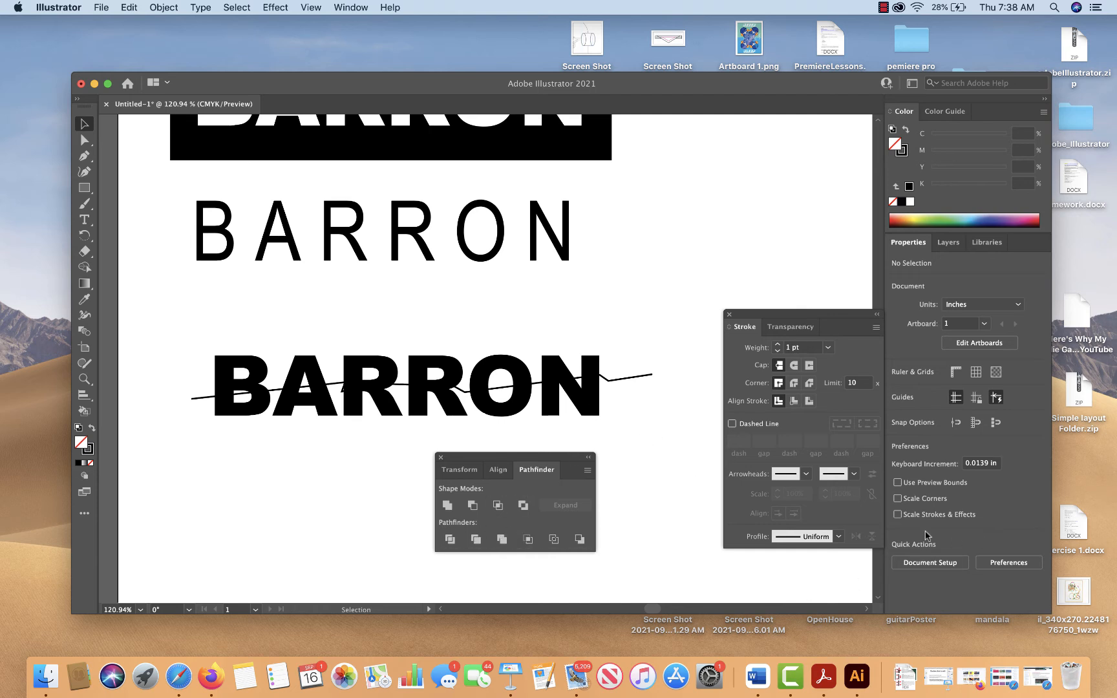
Try to split the Arial Black surname along the jagged path with Pathfinder Divide
drag(621, 349, 573, 424)
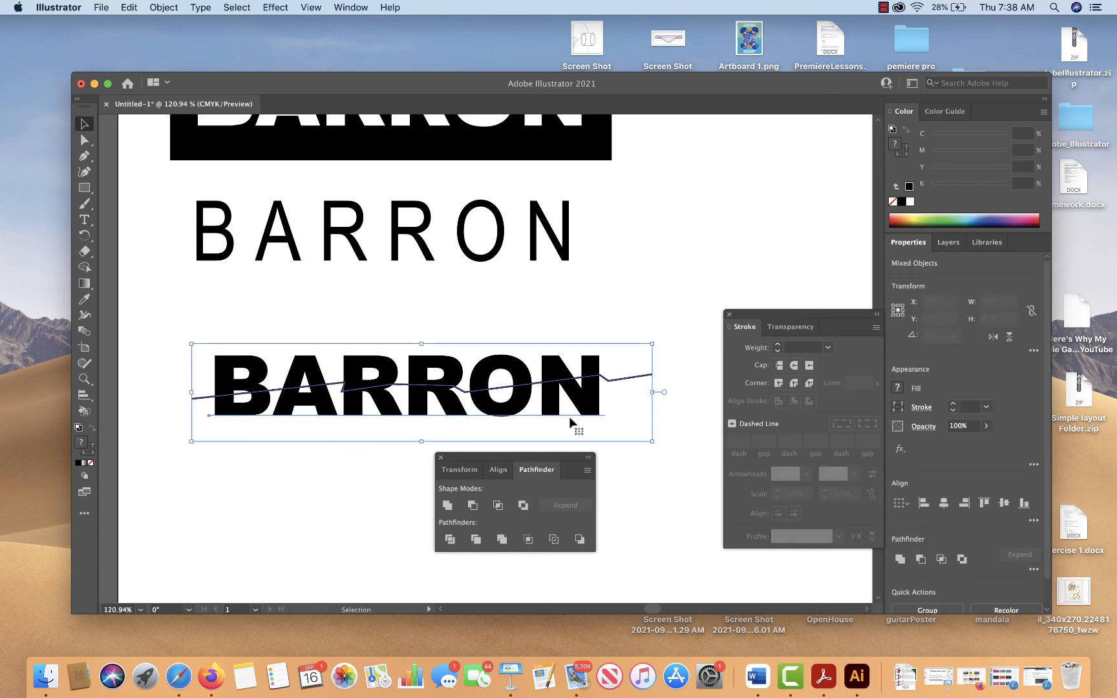
click(1034, 521)
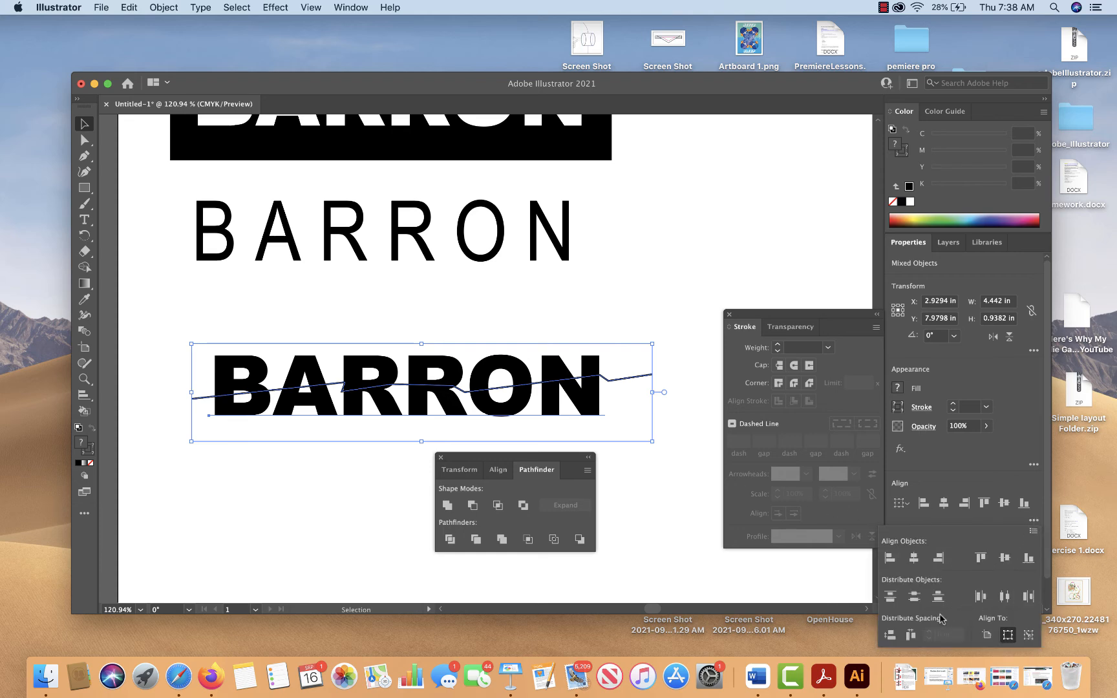
click(1033, 520)
click(1035, 572)
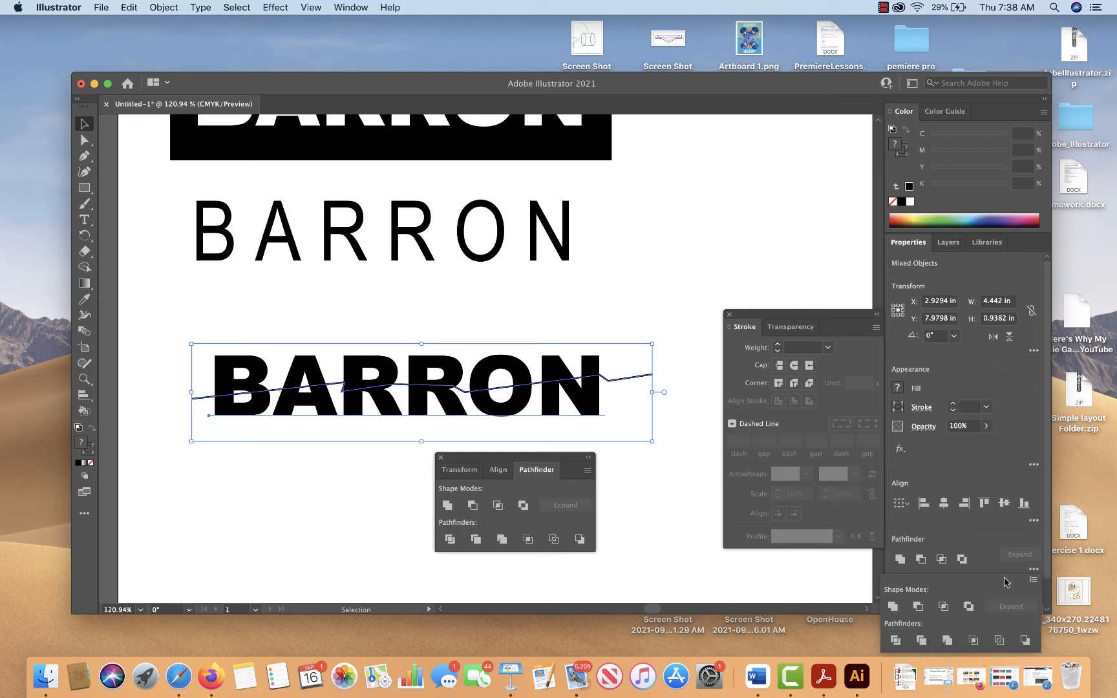
click(897, 641)
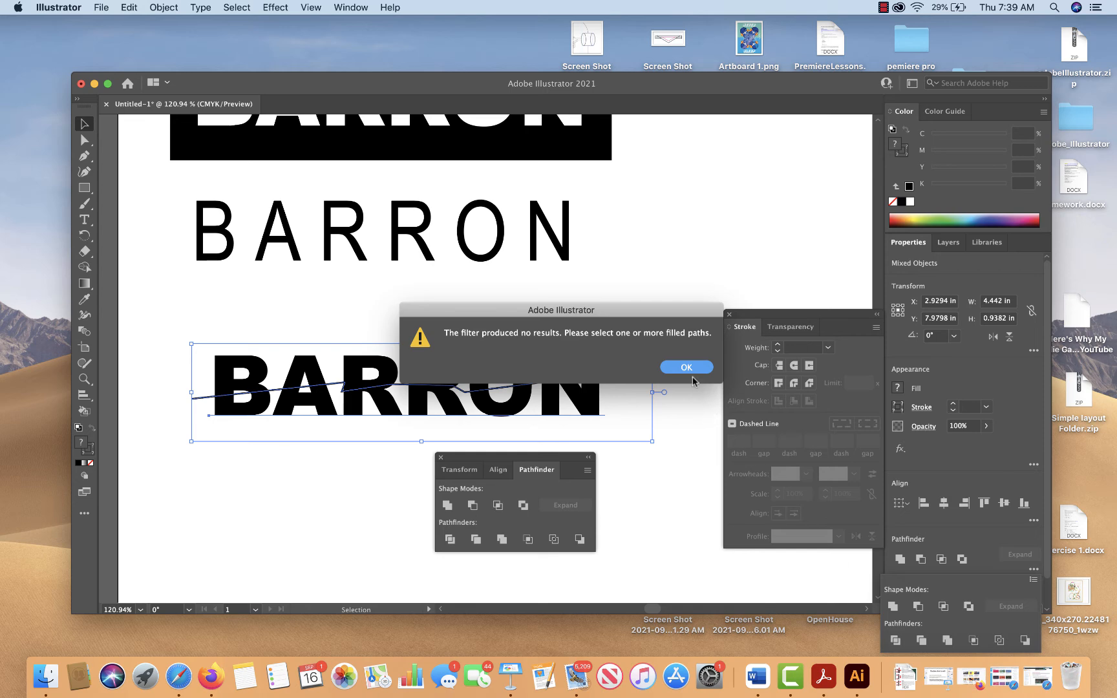
Dismiss the Divide alert and convert the Arial Black surname's live text to outlines
click(687, 368)
click(673, 463)
click(585, 412)
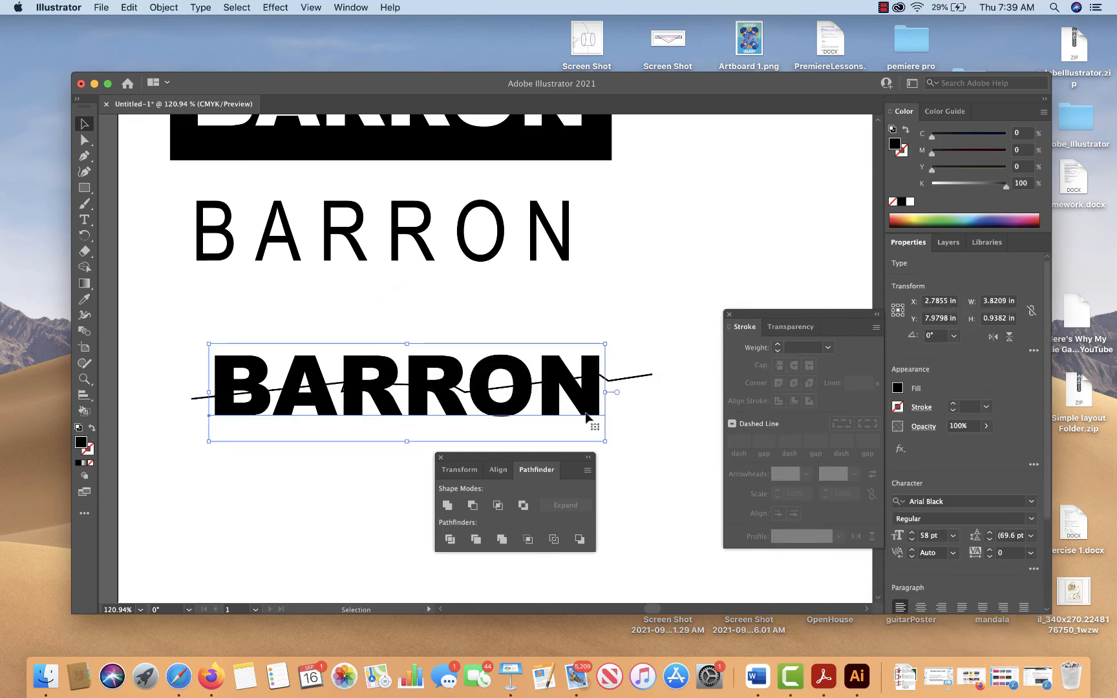
click(200, 8)
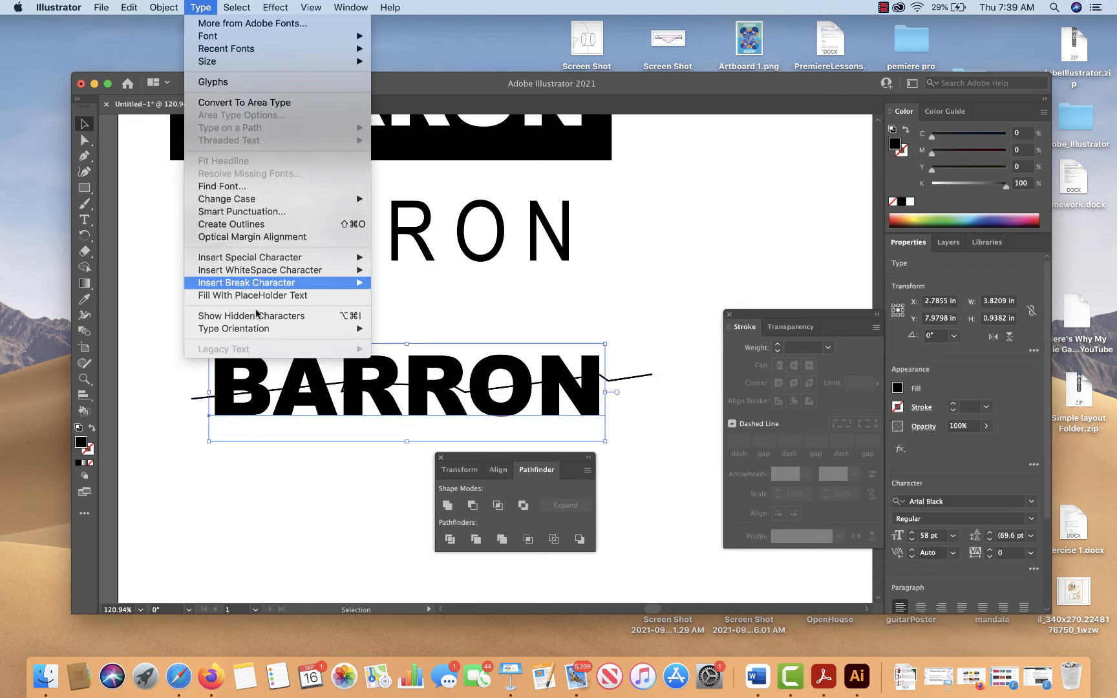
click(258, 224)
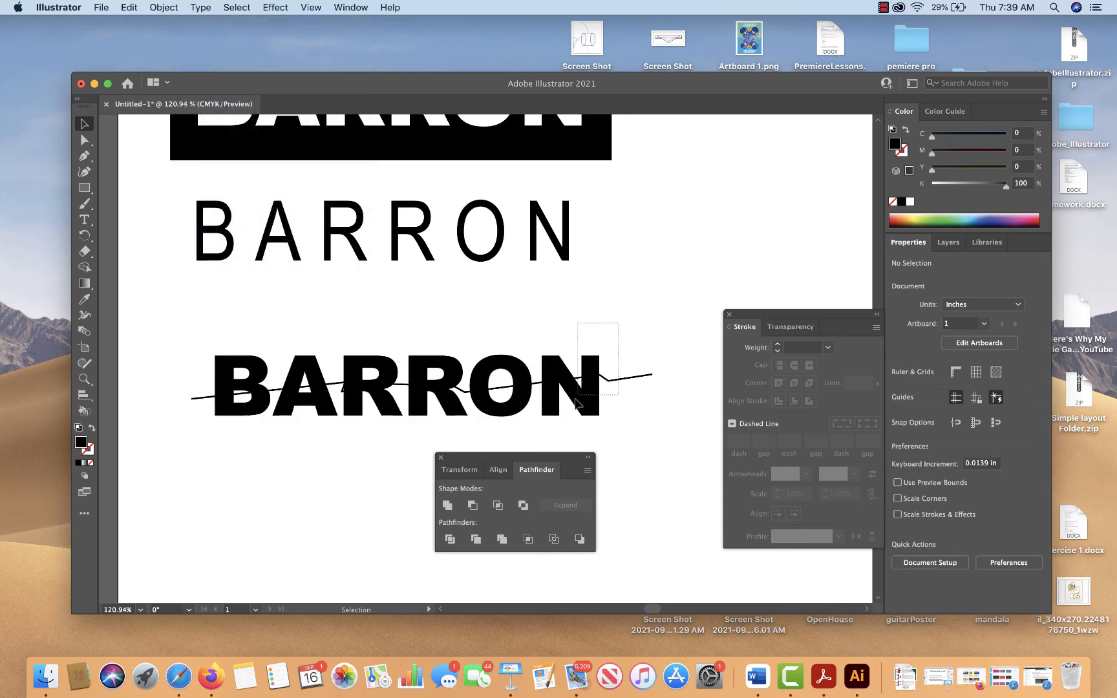
Split the outlined surname along the jagged path with Pathfinder Divide, with both objects selected
shift+click(604, 376)
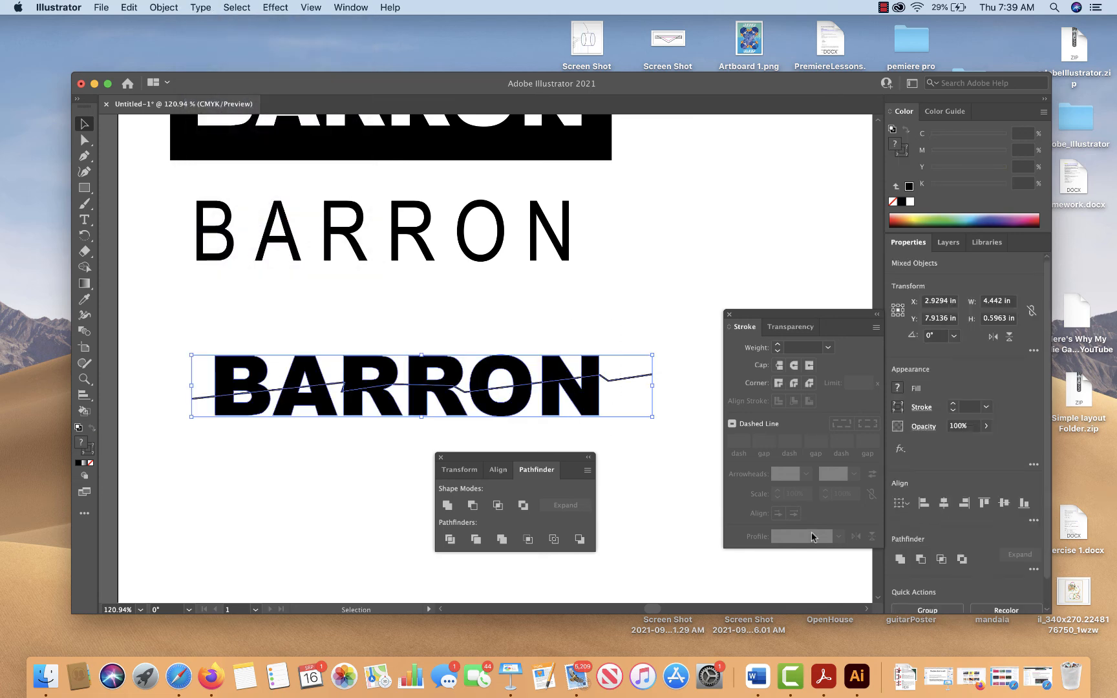
click(1029, 570)
click(896, 640)
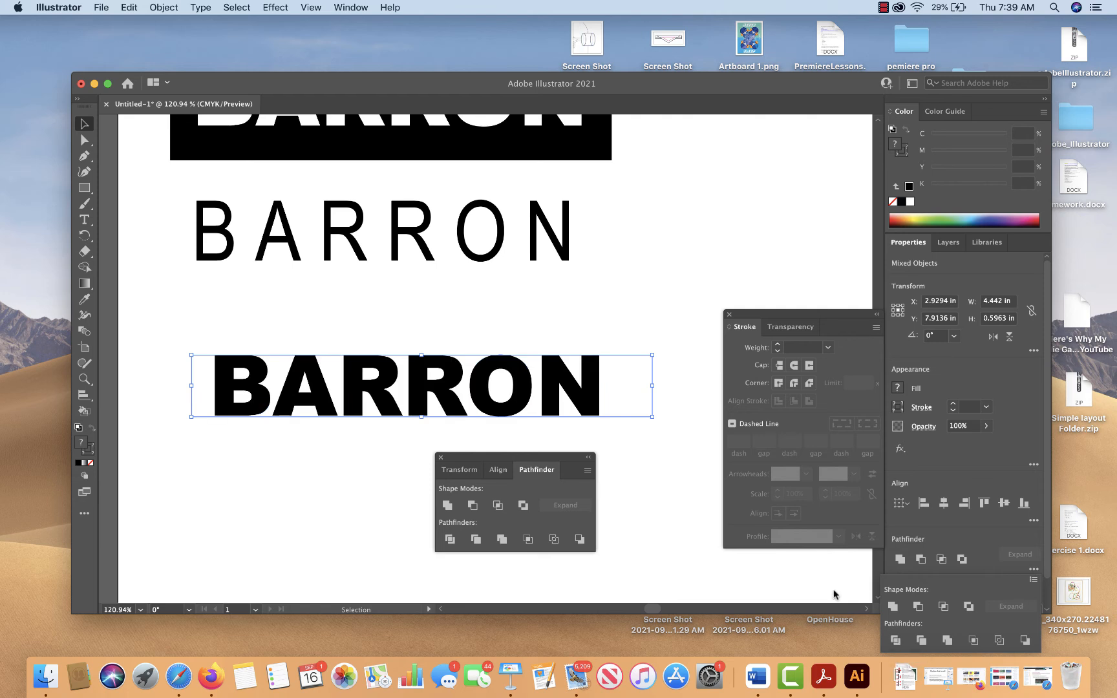
click(700, 495)
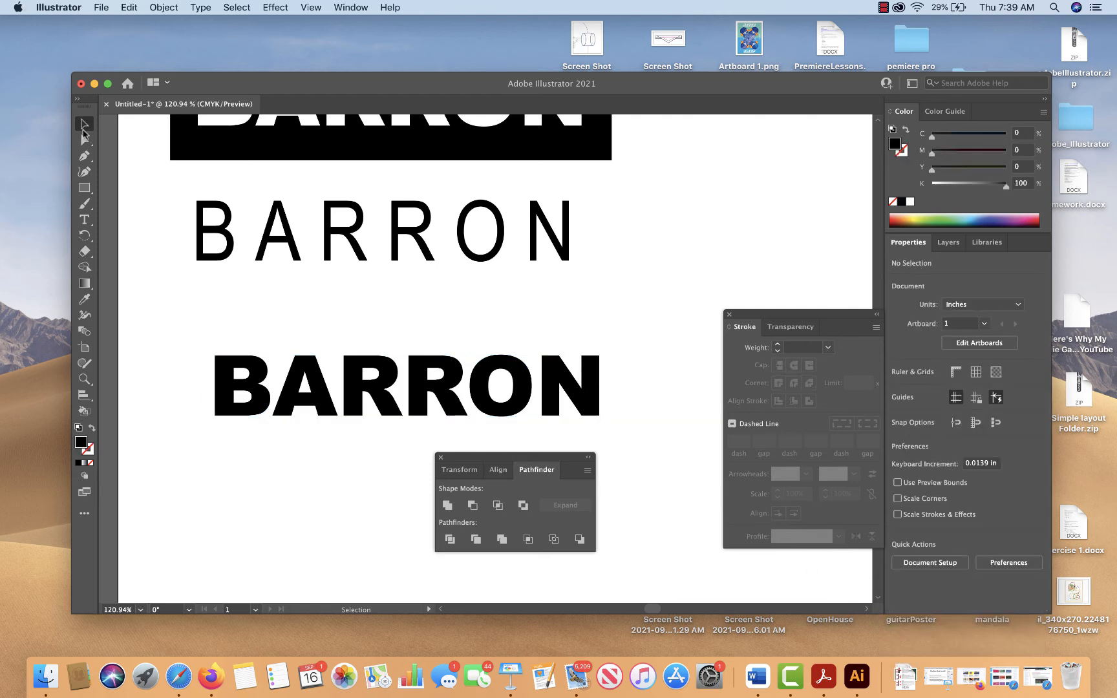
Ungroup the divided surname so its upper and lower letter pieces can be selected individually
click(223, 366)
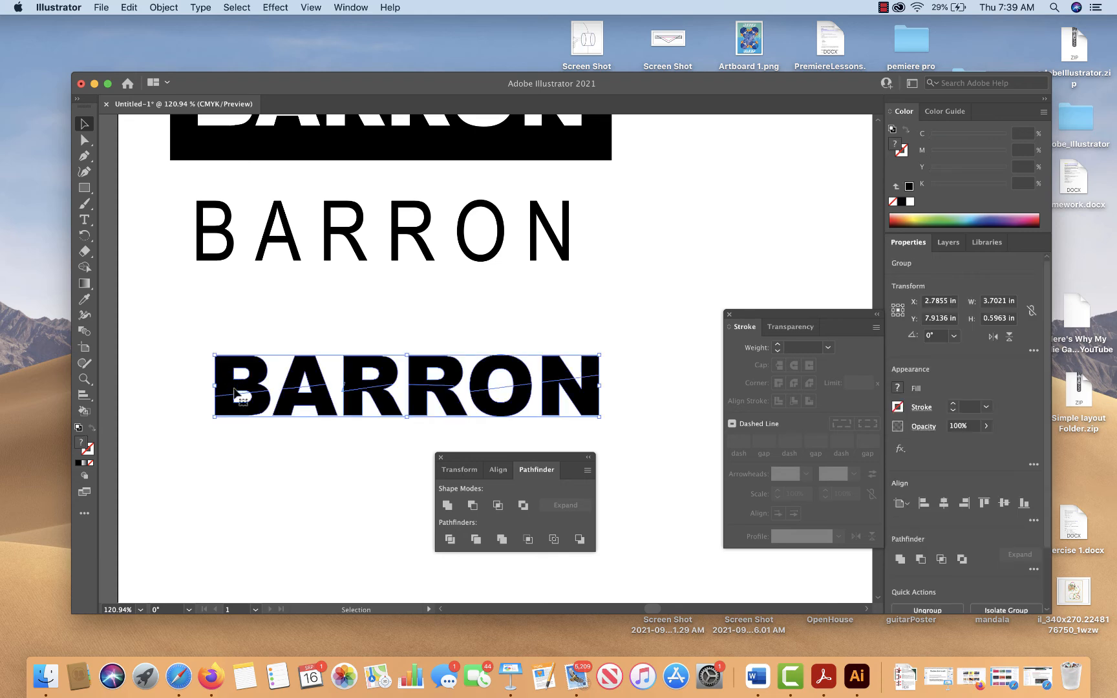
click(164, 7)
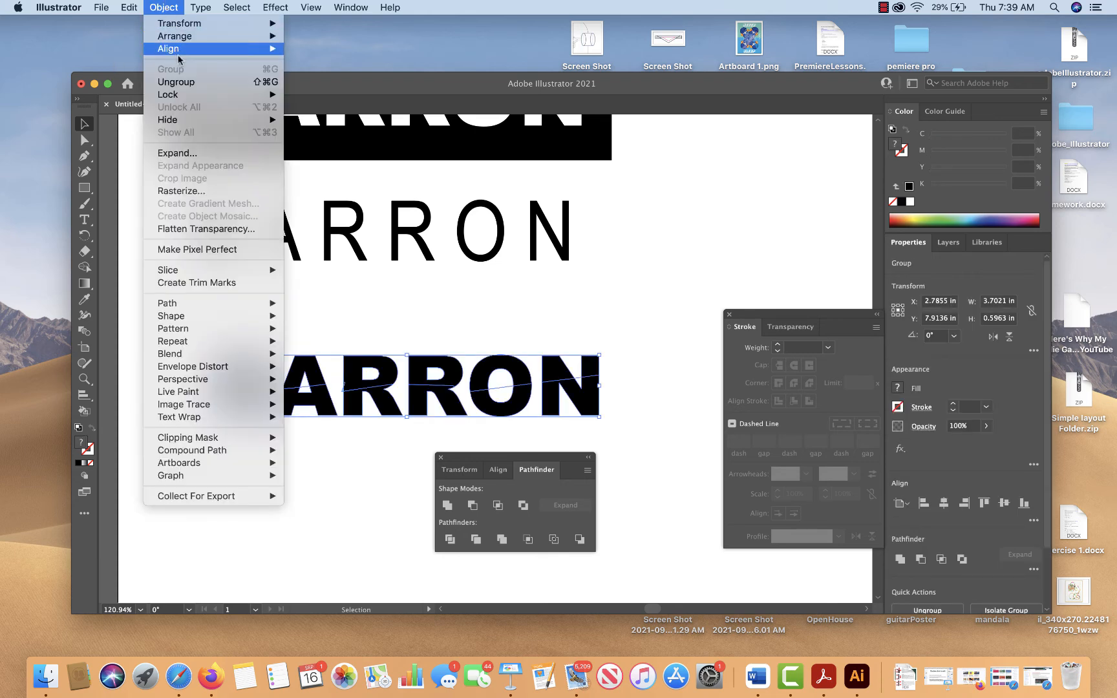
click(173, 83)
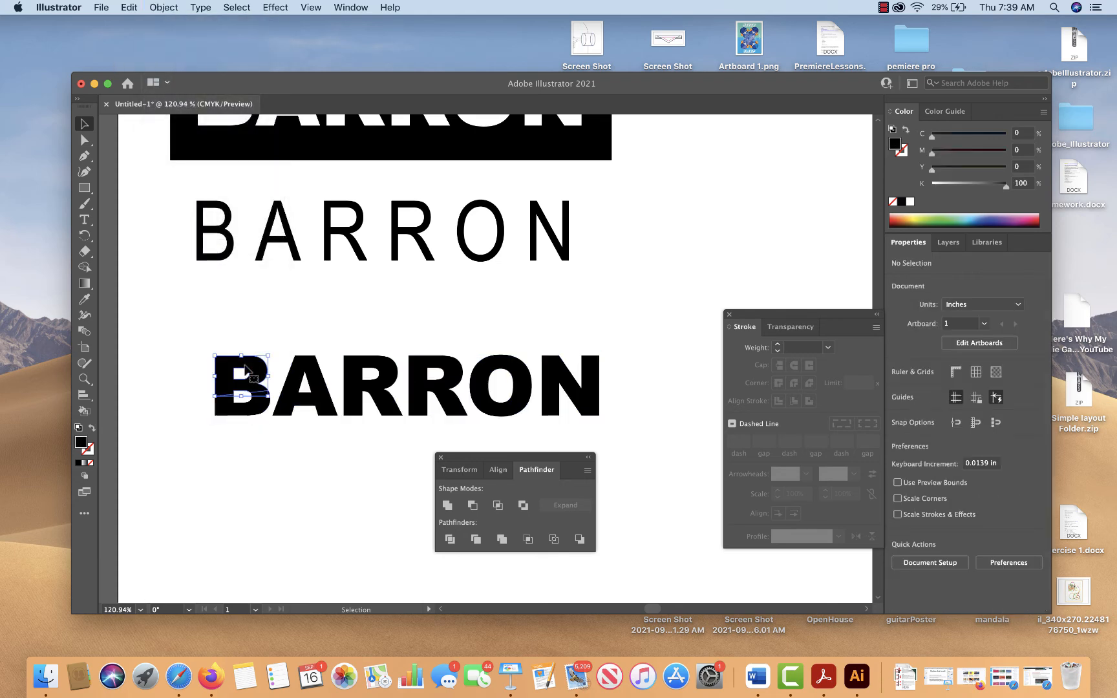
Group the six upper letter pieces of the divided surname above the jagged cut
click(242, 379)
shift+click(310, 367)
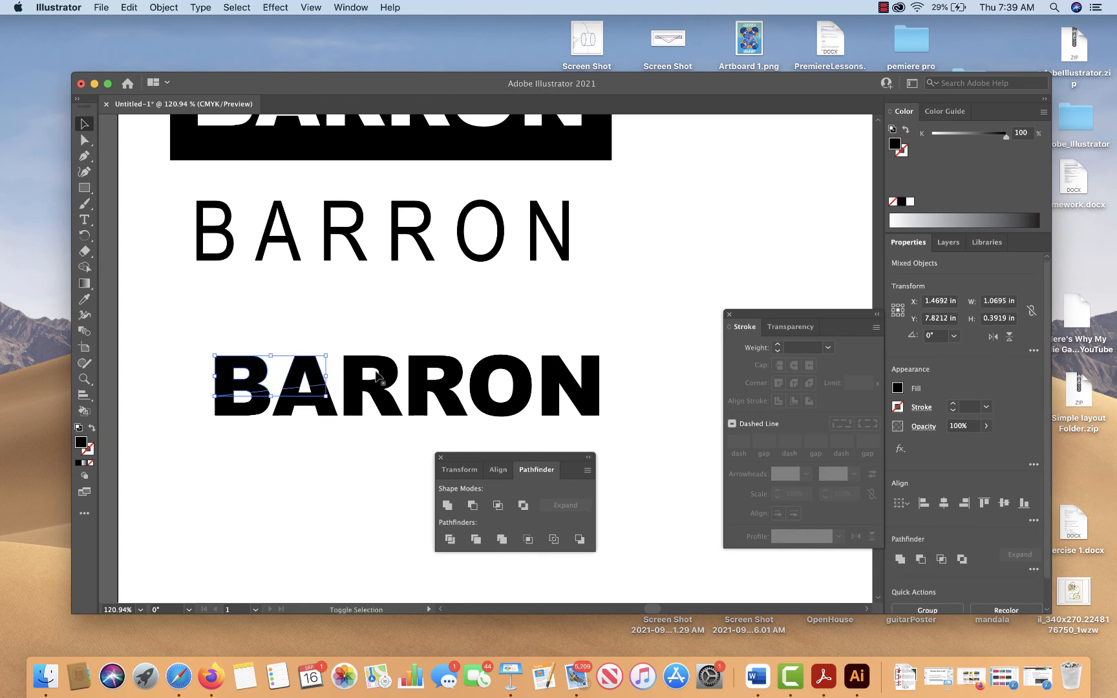
shift+click(389, 371)
shift+click(460, 370)
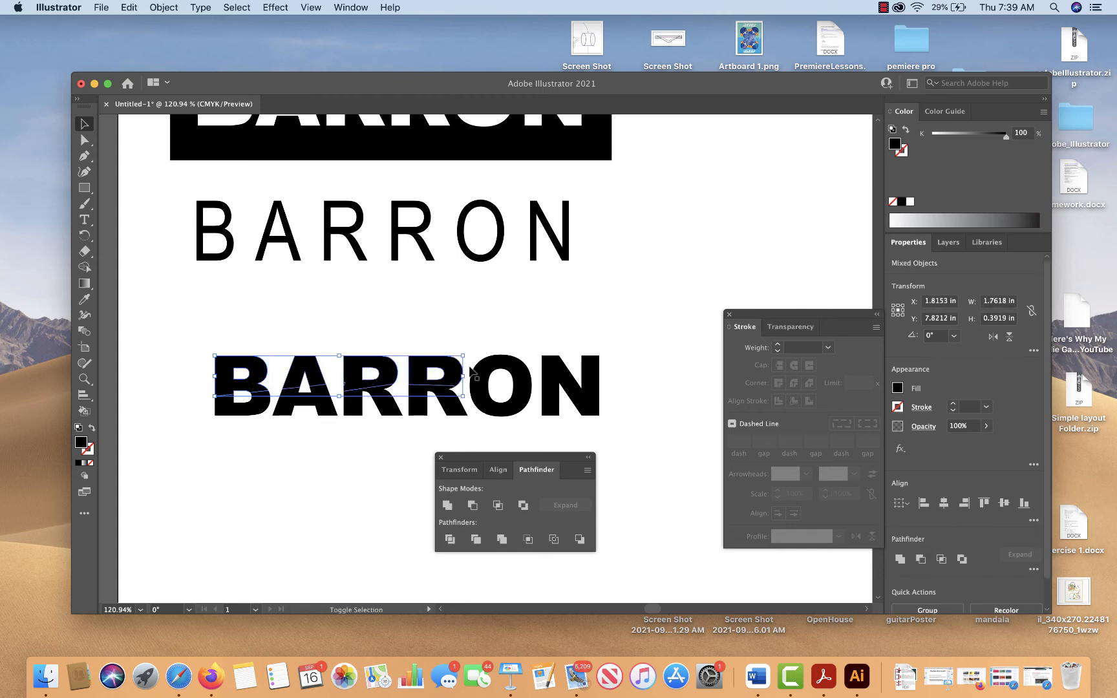
shift+click(520, 372)
shift+click(560, 375)
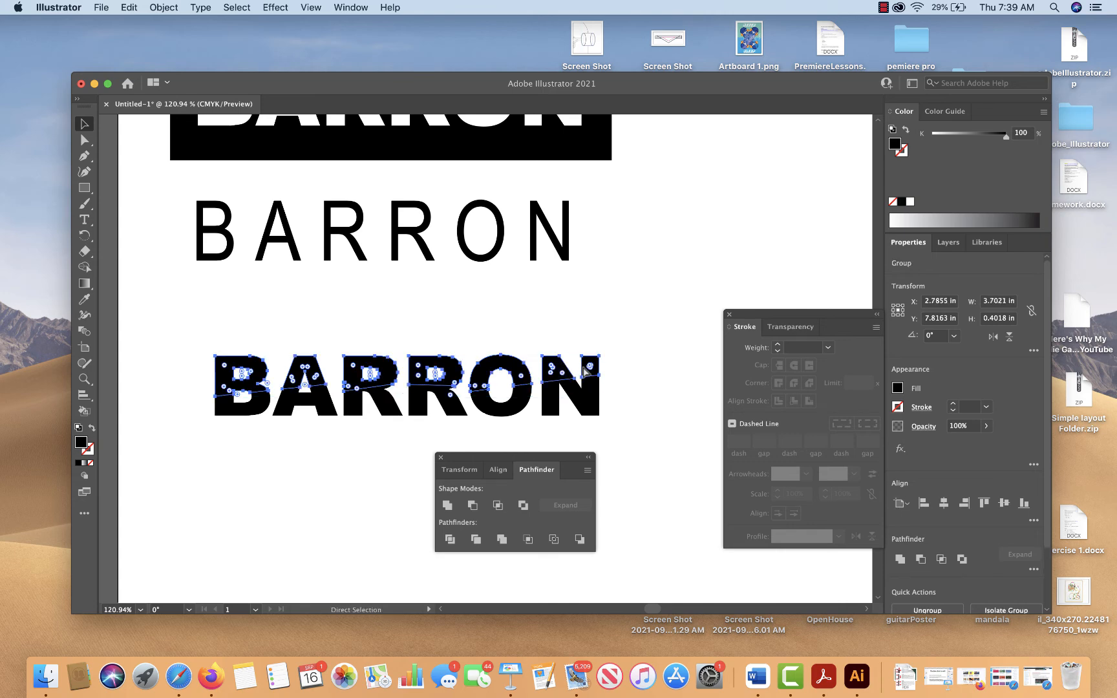
Group the six lower letter pieces of the divided surname below the jagged cut
drag(623, 432, 202, 402)
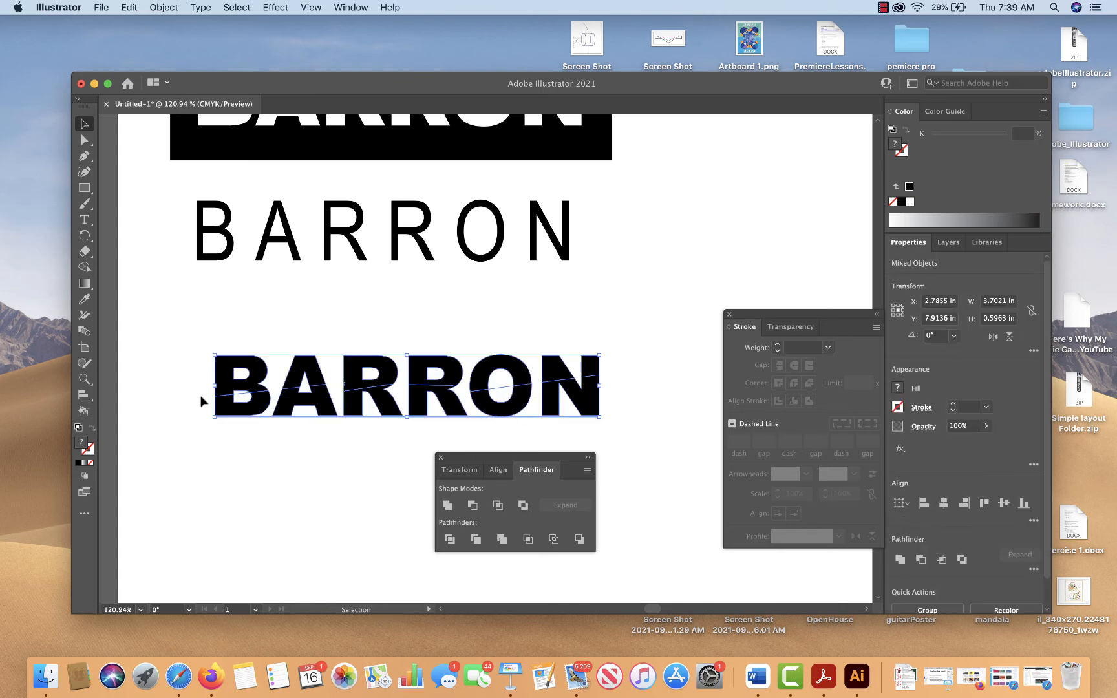
click(366, 434)
click(587, 412)
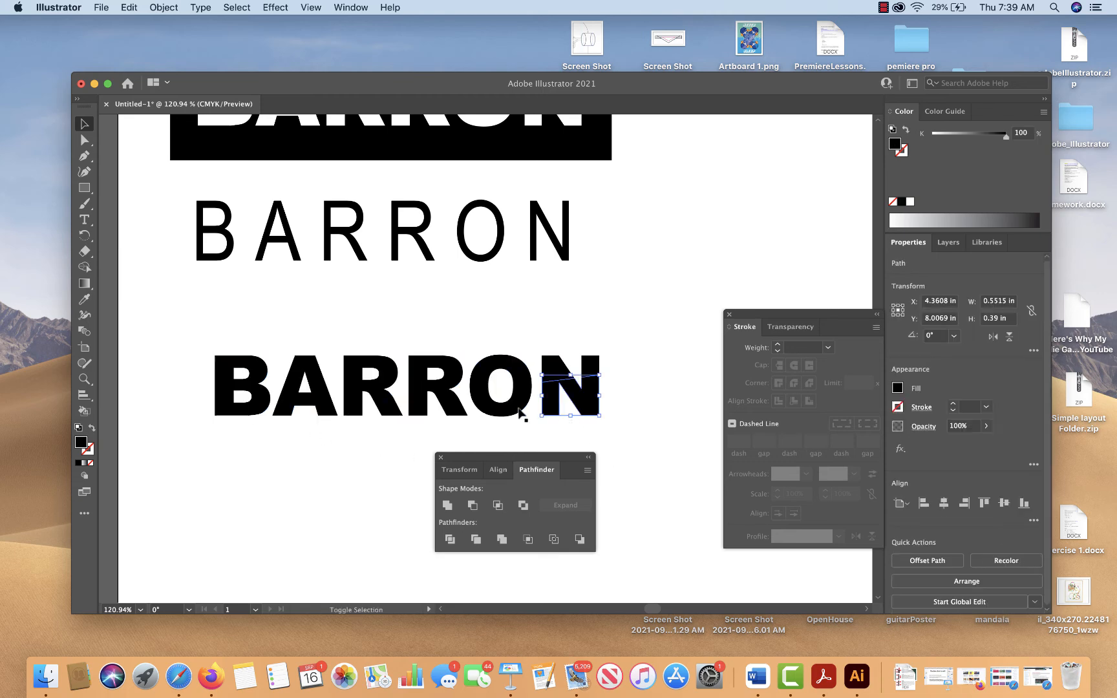
shift+click(514, 412)
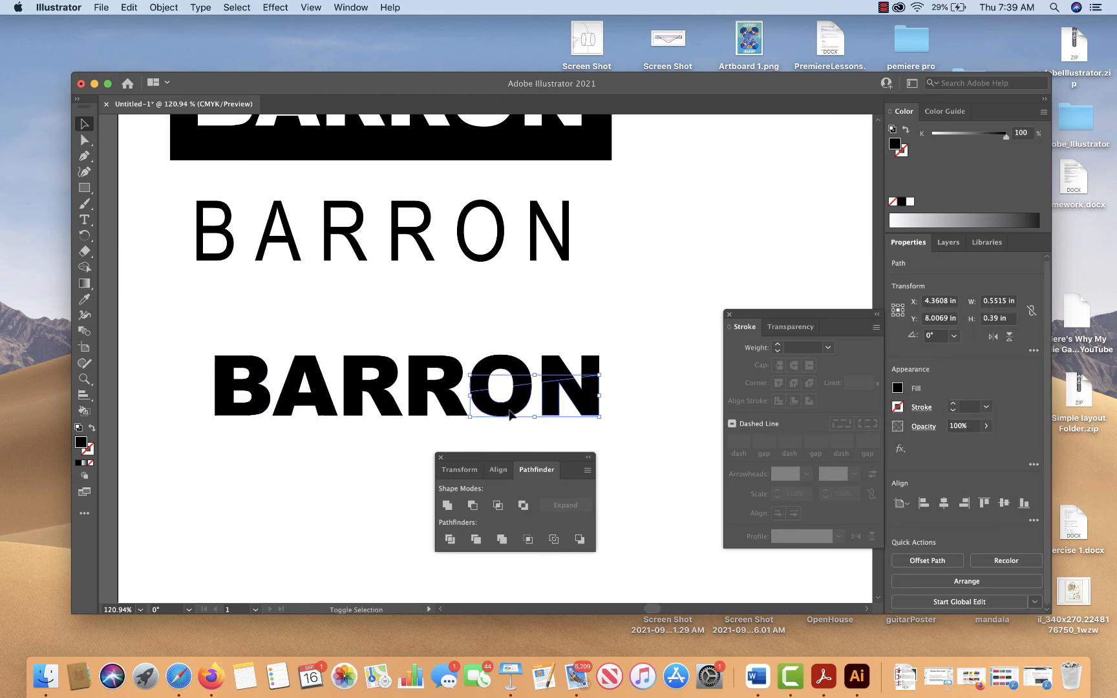
shift+click(450, 408)
shift+click(391, 410)
shift+click(325, 412)
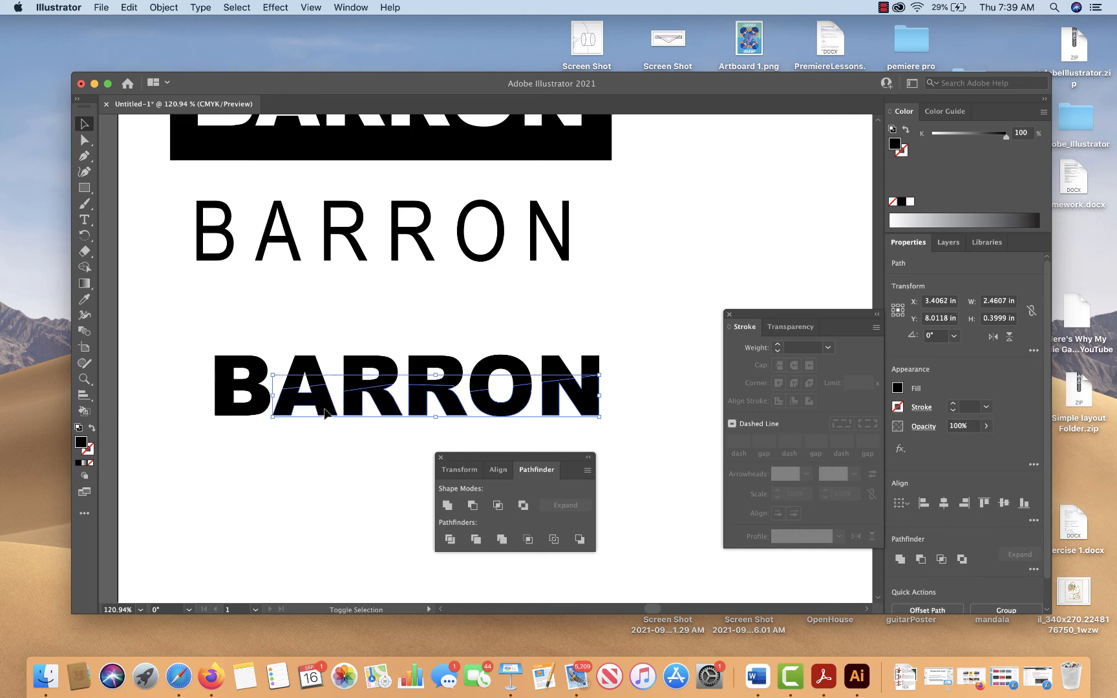
shift+click(260, 418)
shift+click(257, 413)
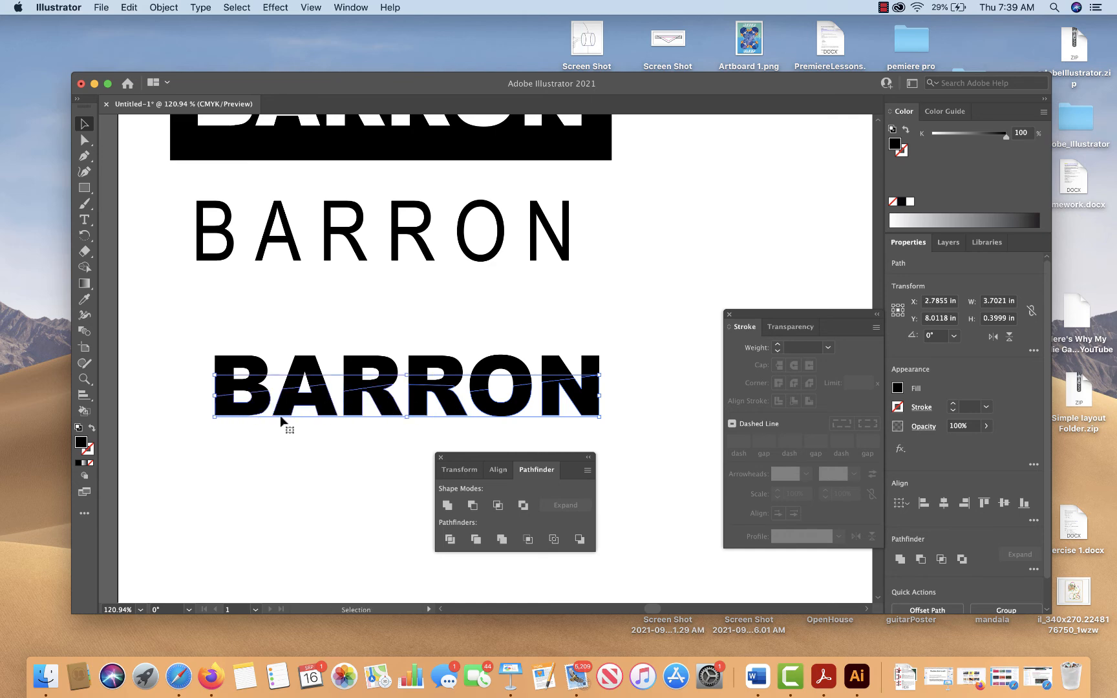
key(super+g)
Nudge the upper half of the divided surname slightly right and up to open a gap along the jagged cut
click(621, 371)
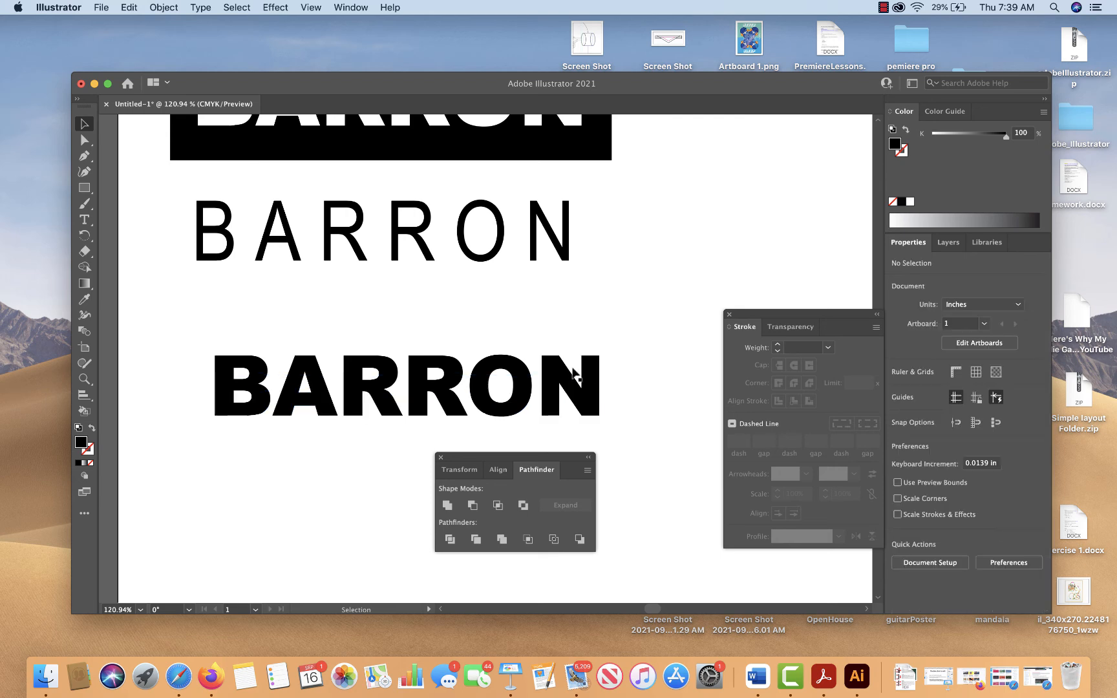
click(562, 370)
key(Right)
key(Right)
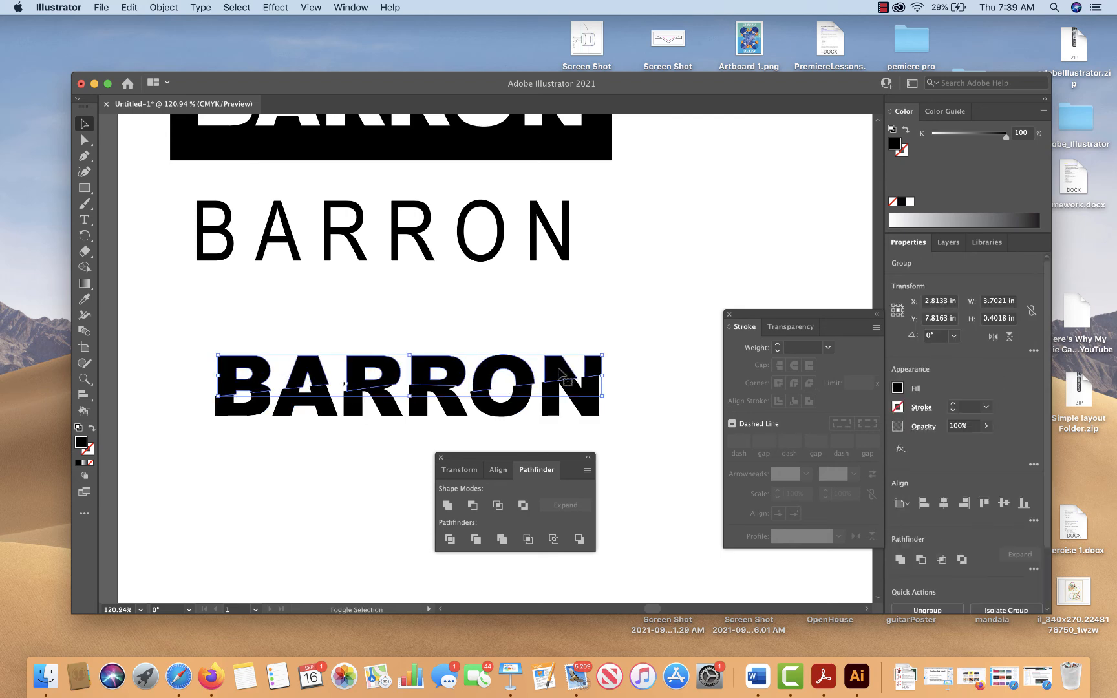
key(Up)
key(Down)
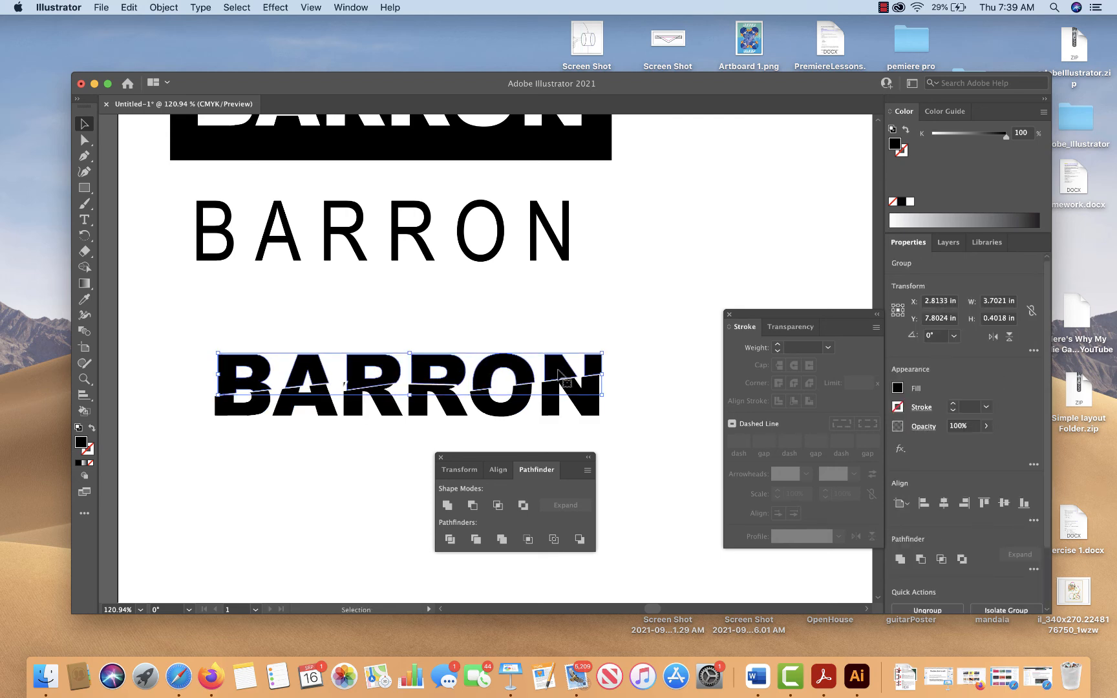
key(Right)
key(Up)
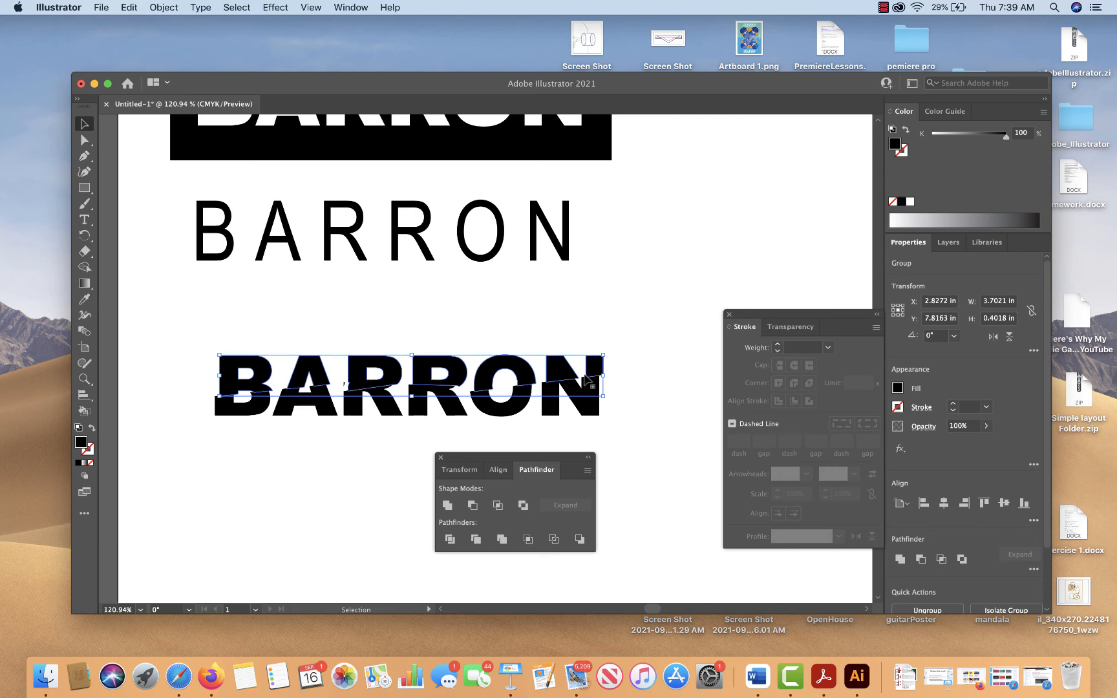
key(Down)
key(Right)
click(633, 399)
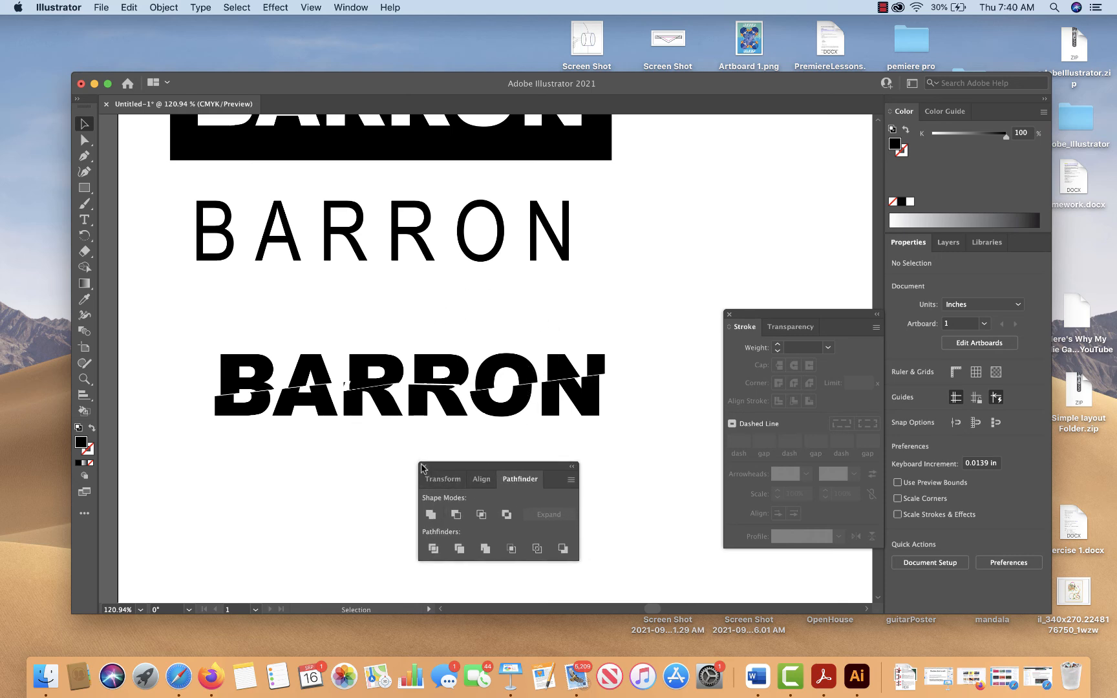
Close the floating Pathfinder controls and activate the Type tool
click(441, 457)
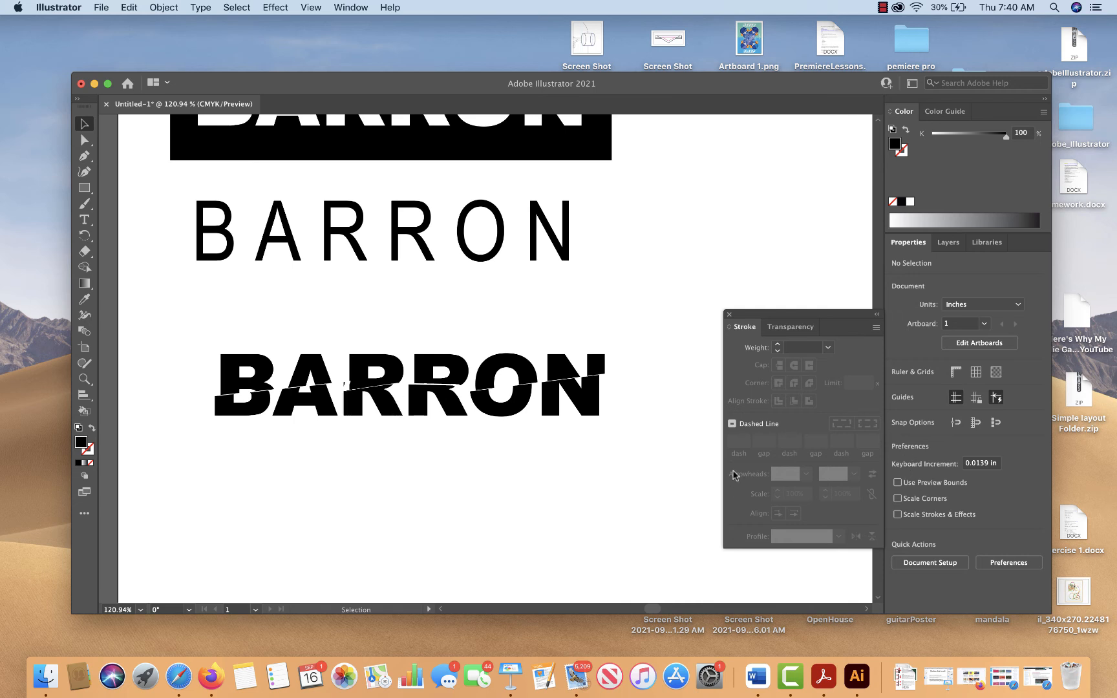
click(82, 220)
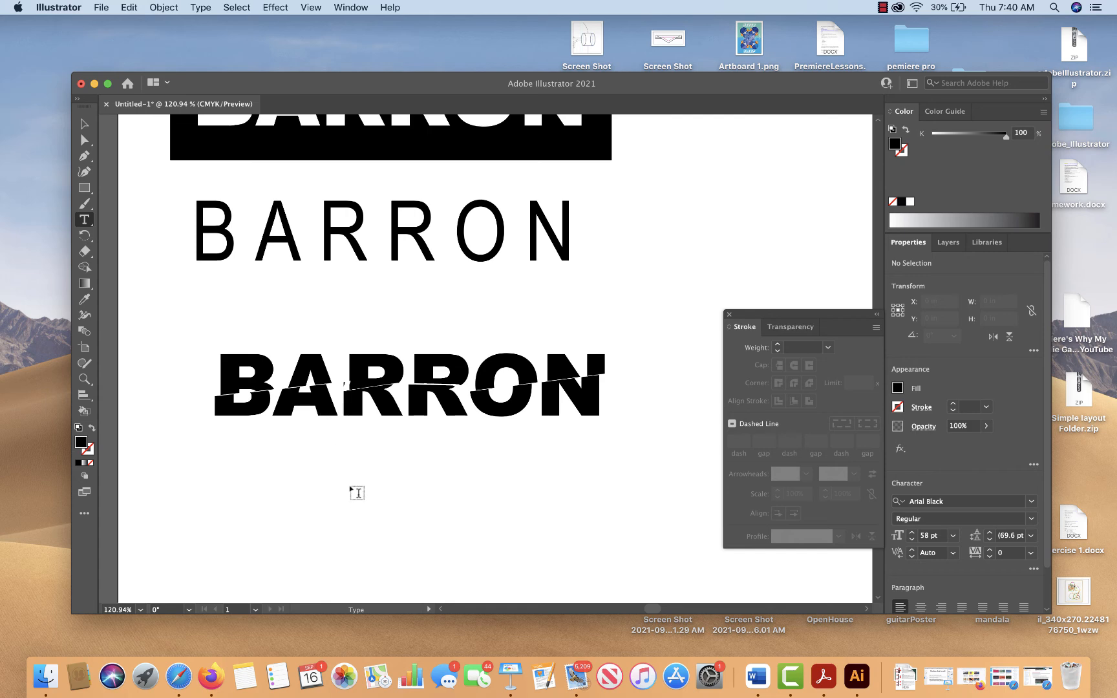
mouse_move(212, 466)
mouse_down()
mouse_move(451, 554)
mouse_move(610, 550)
mouse_up()
key(BackSpace)
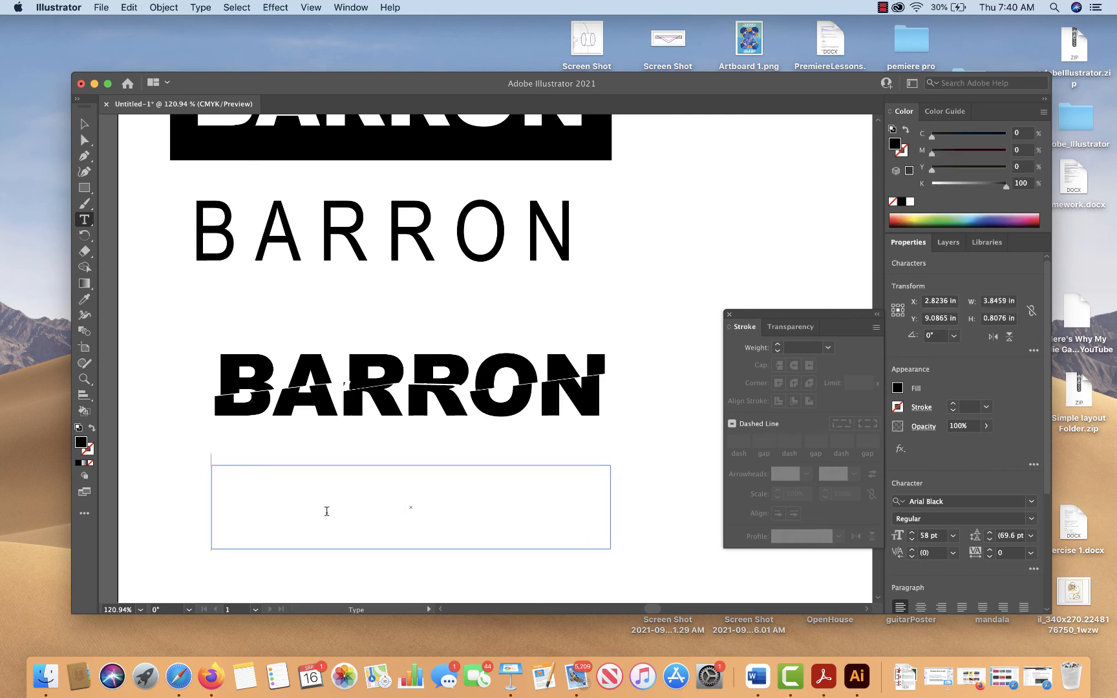
key(super+z)
key(super+z)
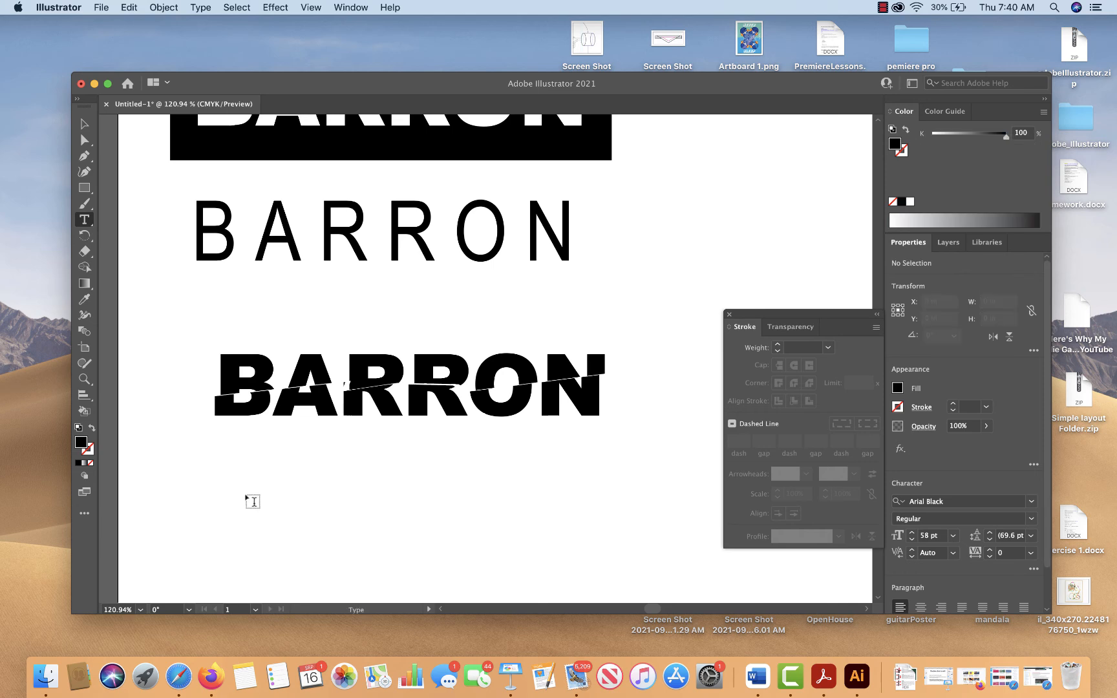
Add the surname in capitals as 58 pt Arial Black point text and position it just below the split surname
click(234, 484)
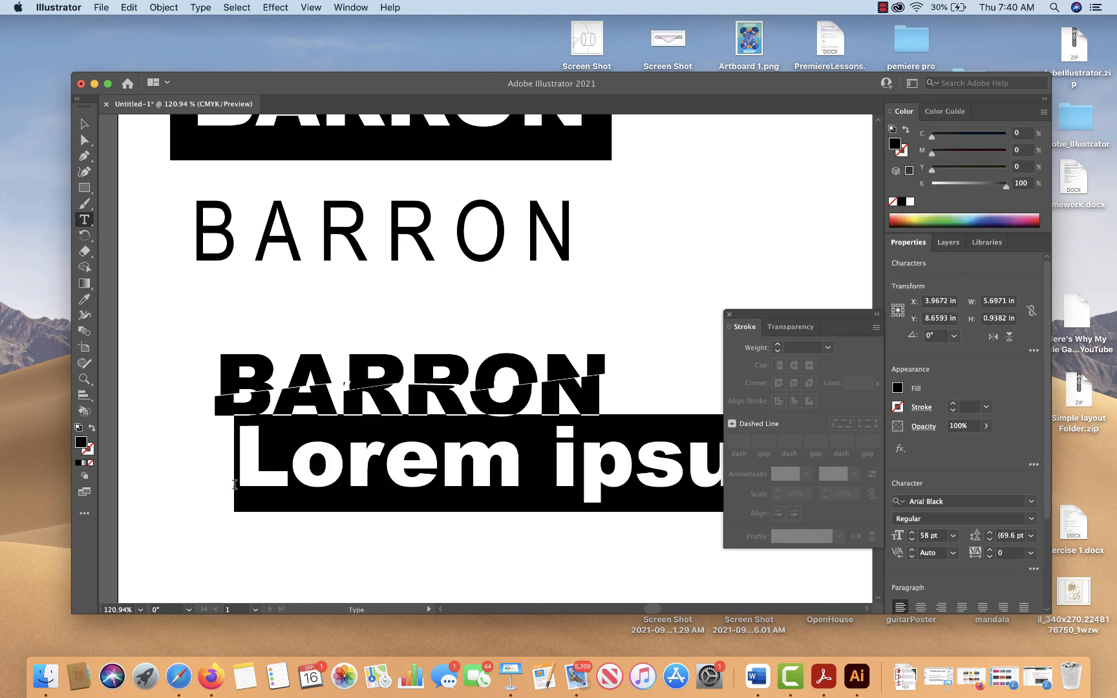
text(BARRON)
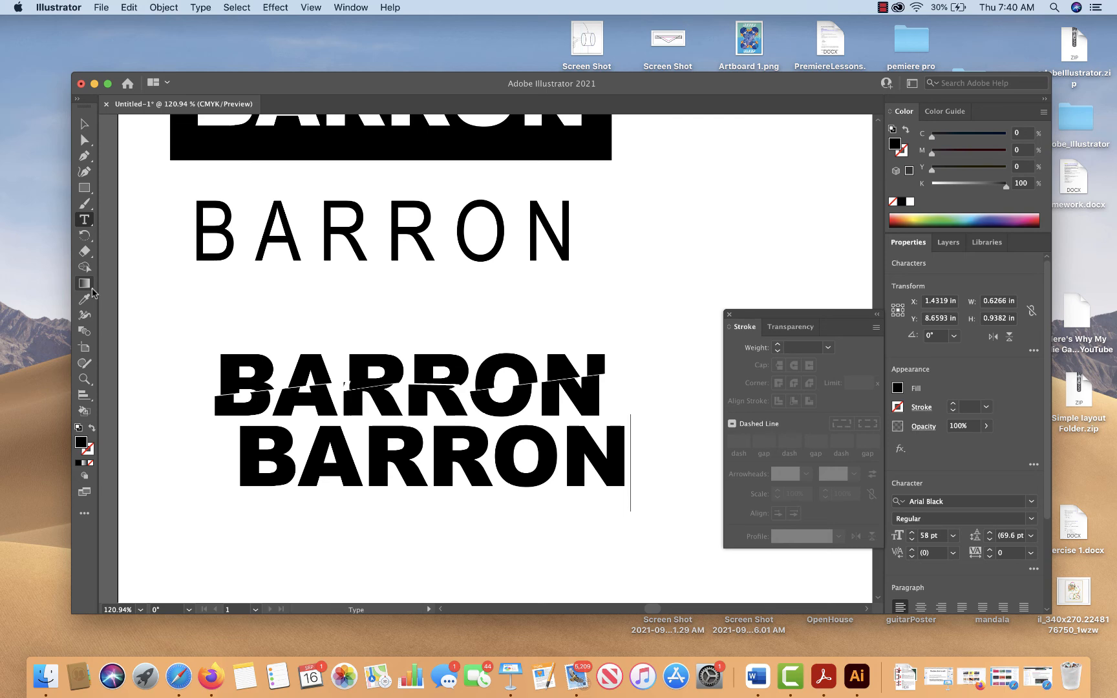
click(84, 124)
drag(341, 460, 322, 505)
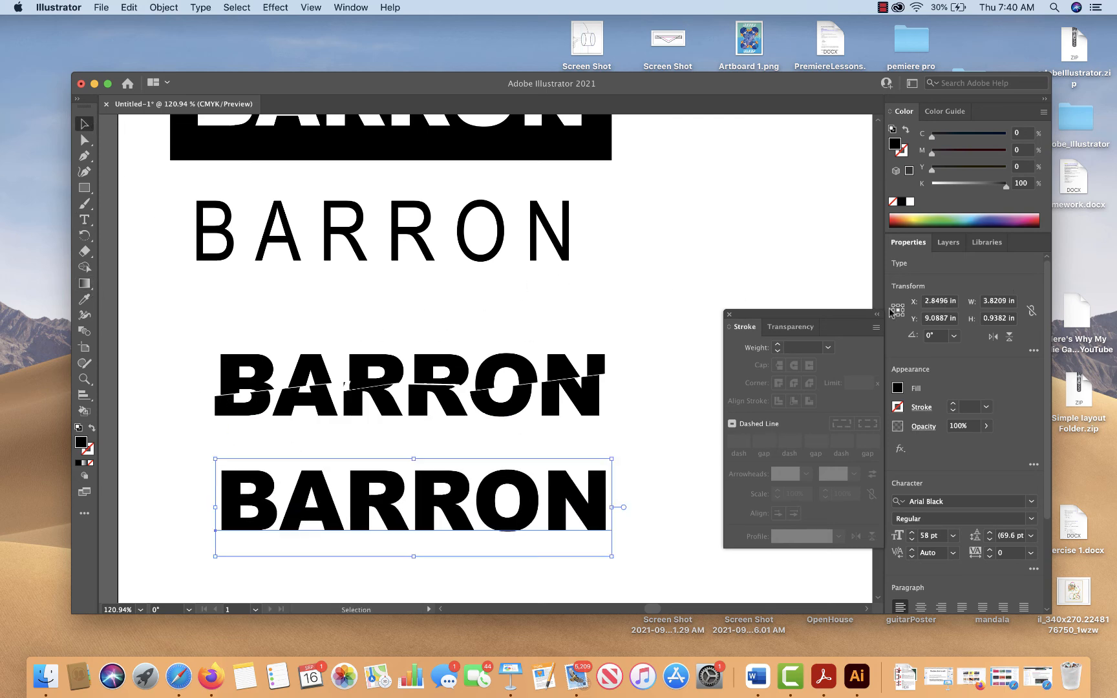
Display the Swatches controls, enlarge them to show all swatches, and open the Gems and Jewels gradient library
click(353, 7)
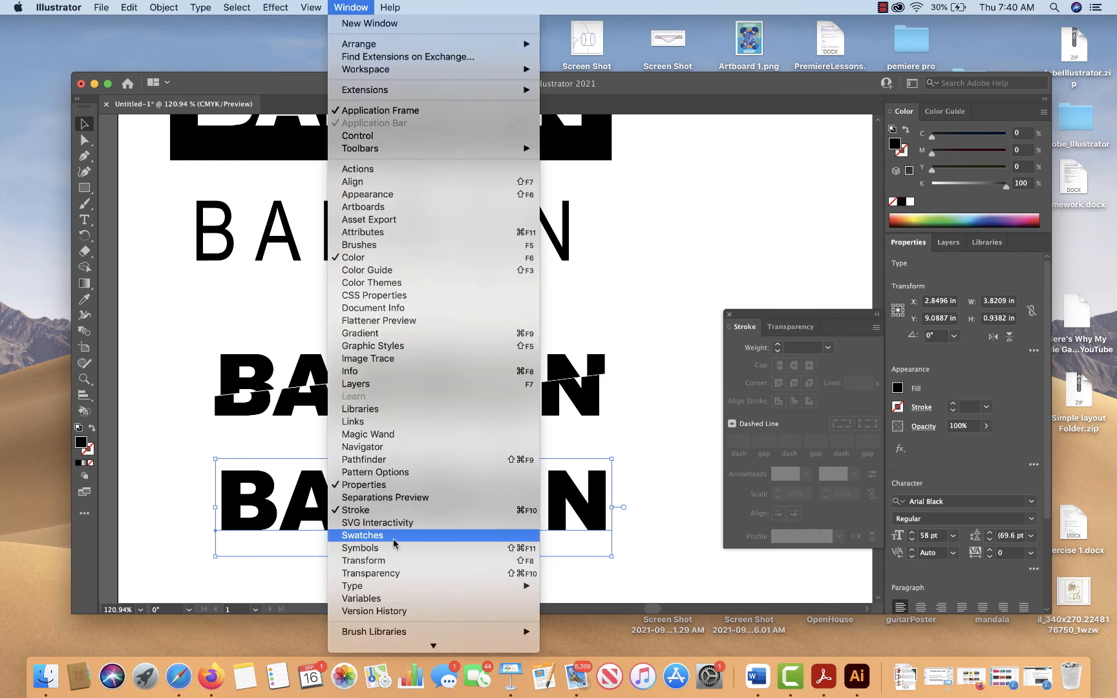
click(362, 535)
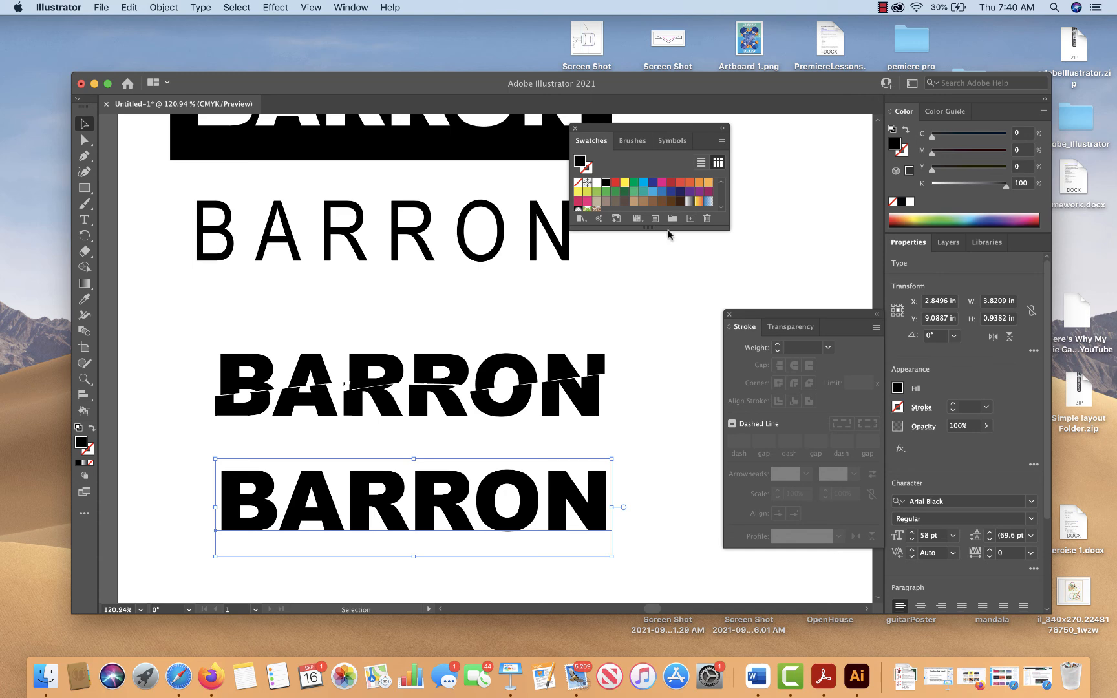
drag(669, 228, 673, 321)
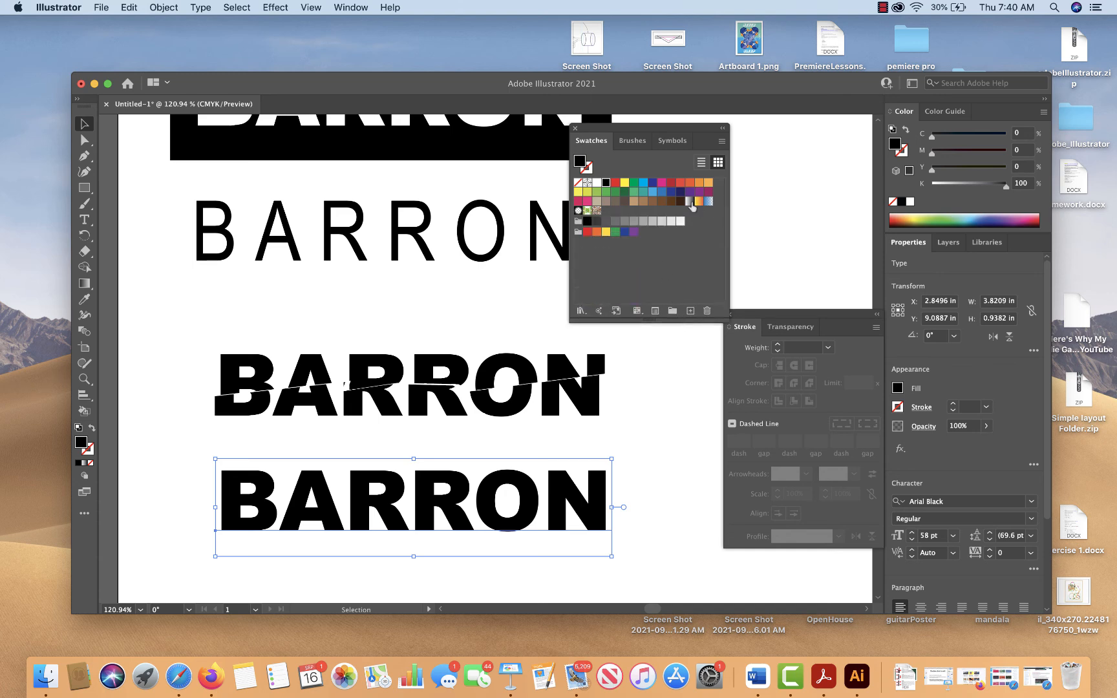
click(582, 311)
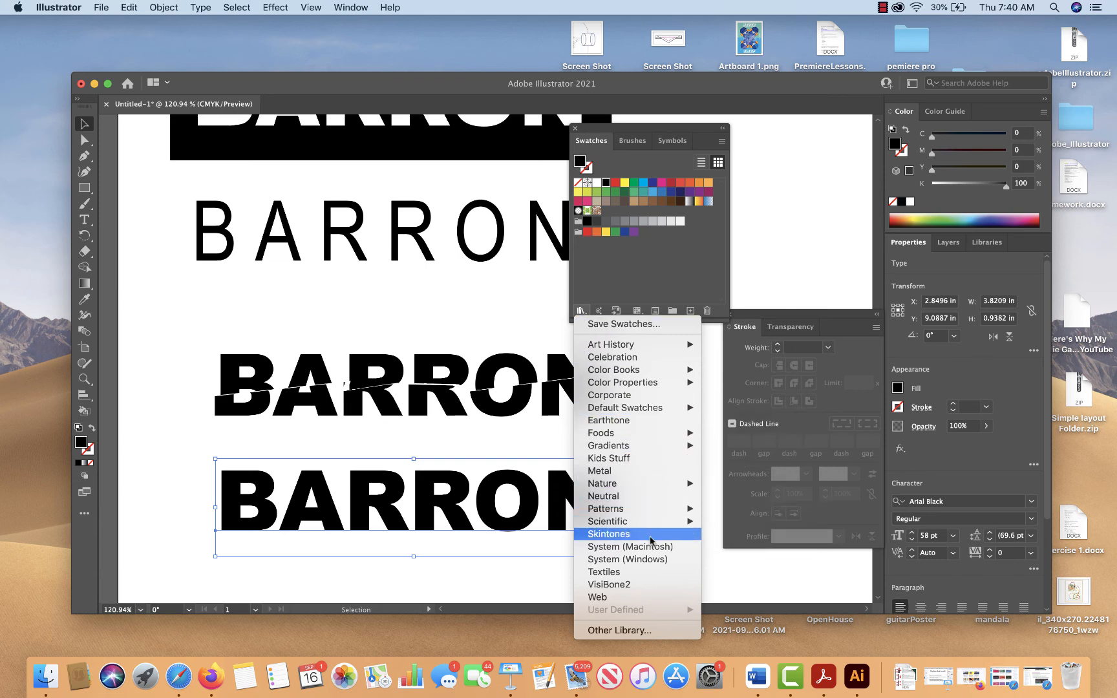
mouse_move(656, 449)
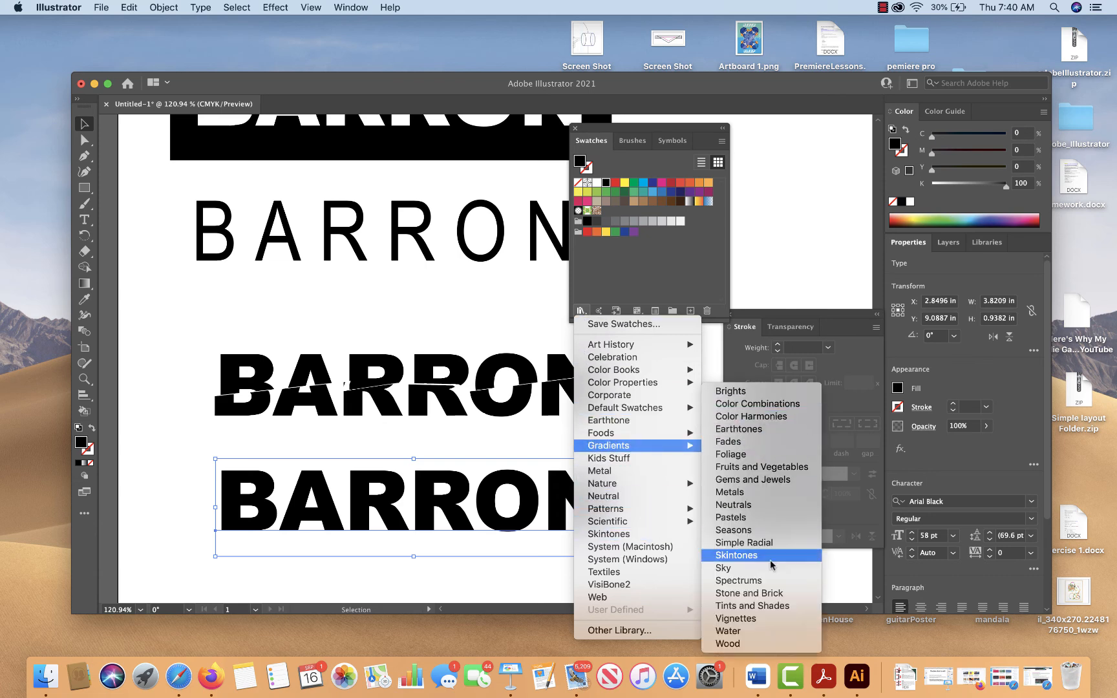
click(760, 479)
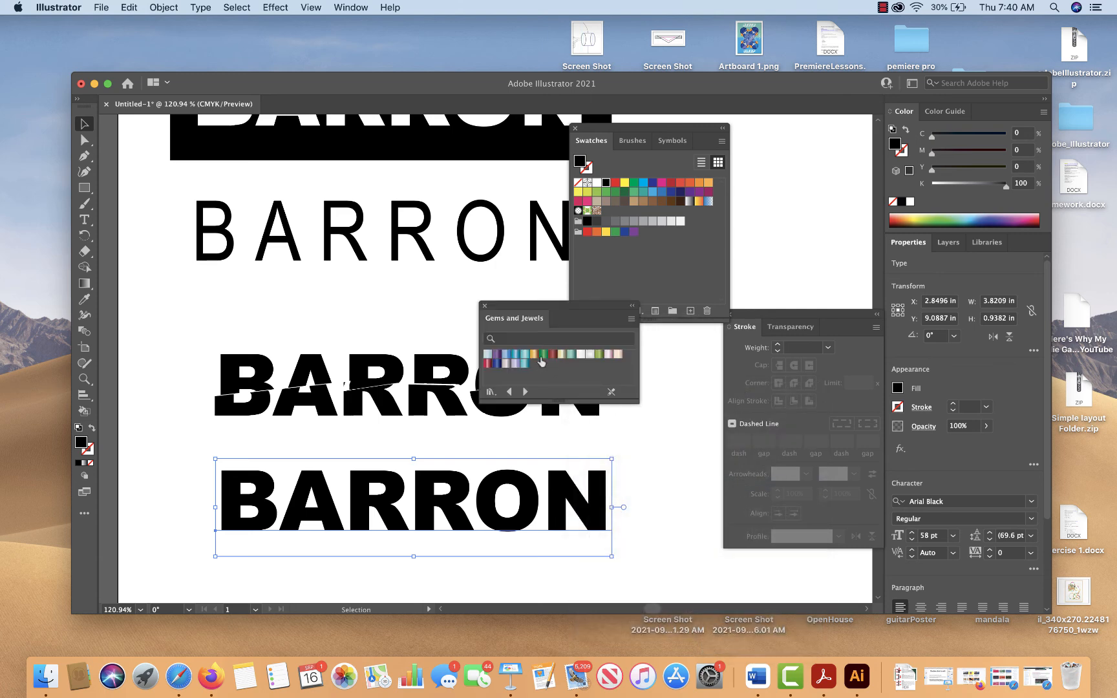
Convert the bottom surname text to outlines and fill it with the Citrine gradient from the Gems and Jewels library
click(535, 355)
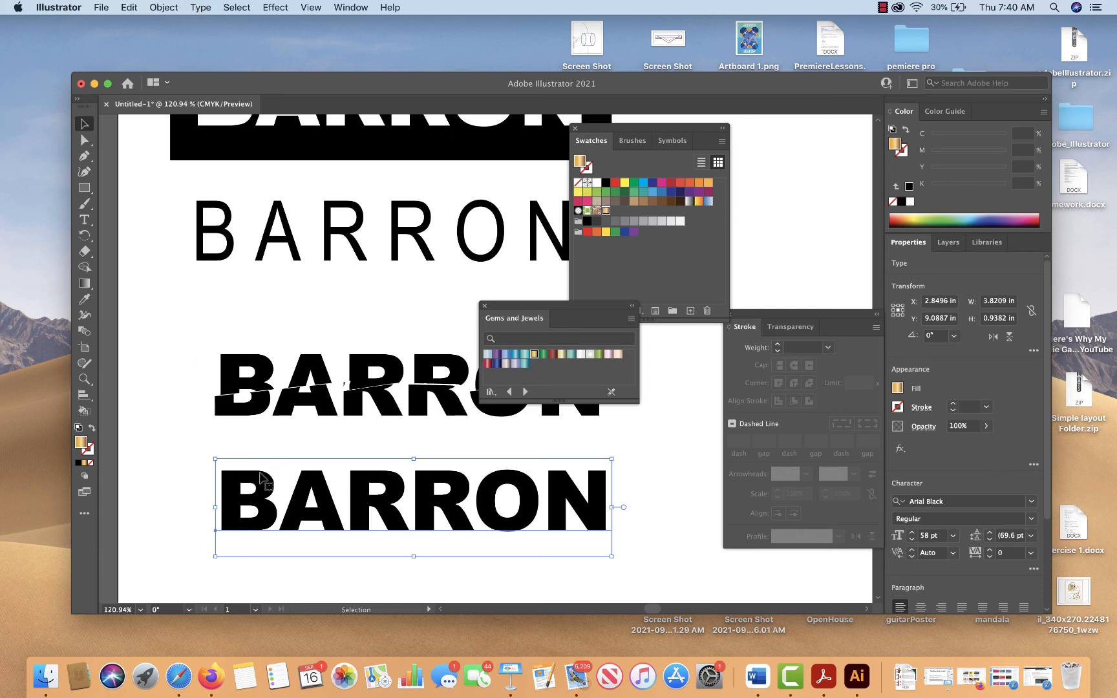
click(297, 446)
click(264, 479)
click(201, 7)
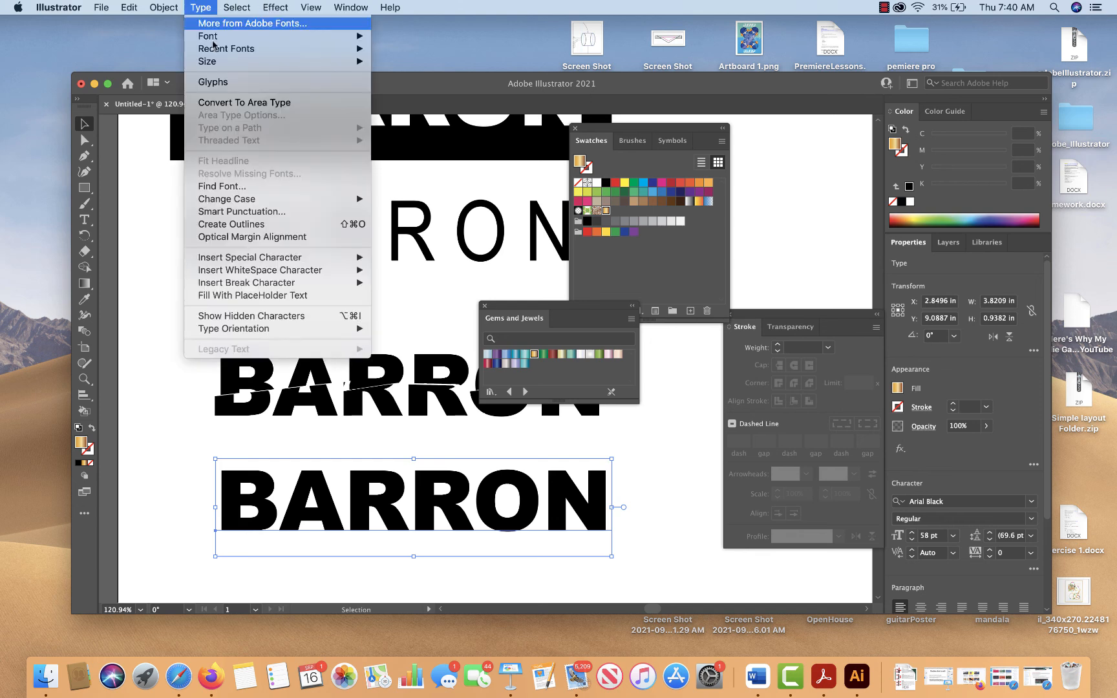
click(253, 224)
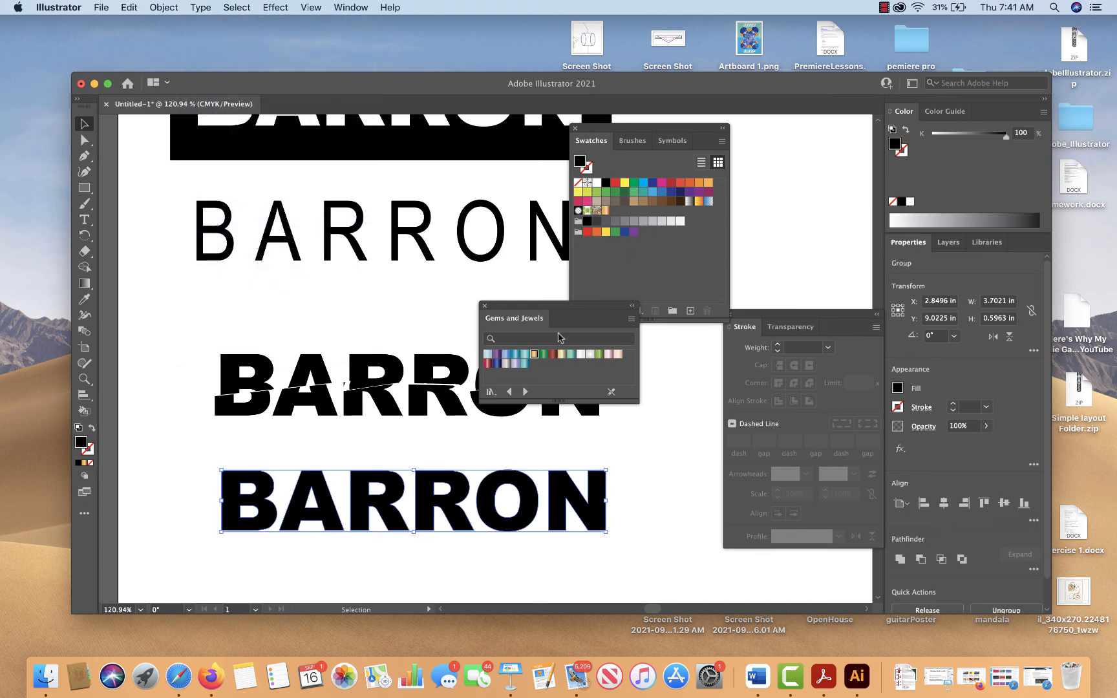
click(534, 354)
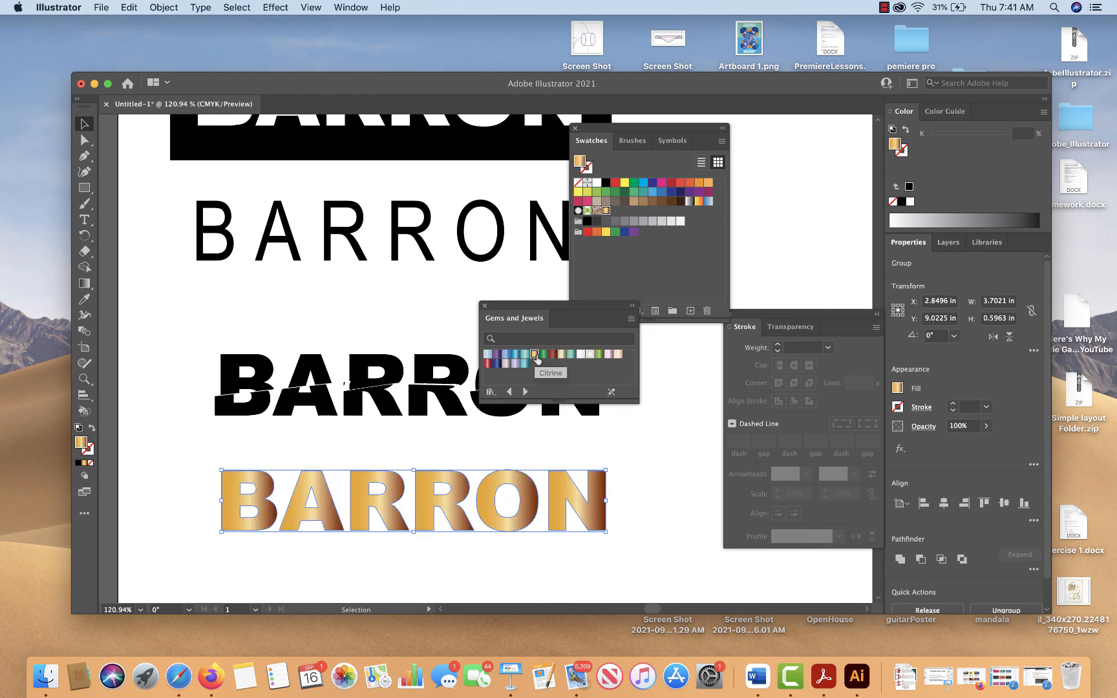
Undo the Citrine fill on the outlined surname and redo it
click(658, 433)
key(super+z)
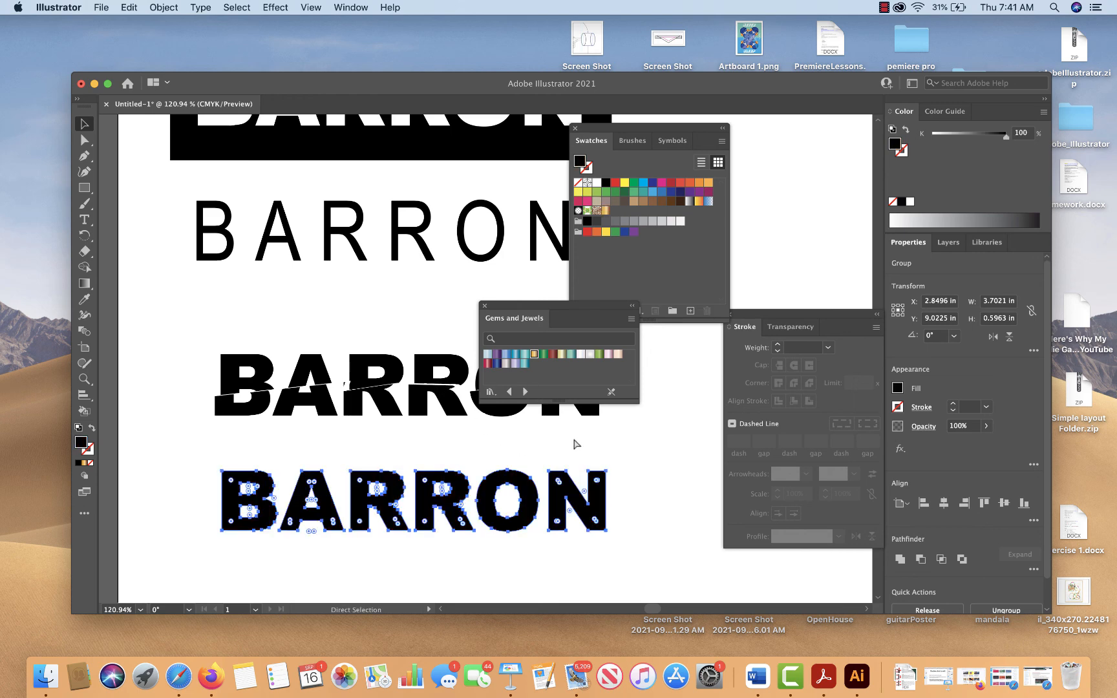
click(129, 7)
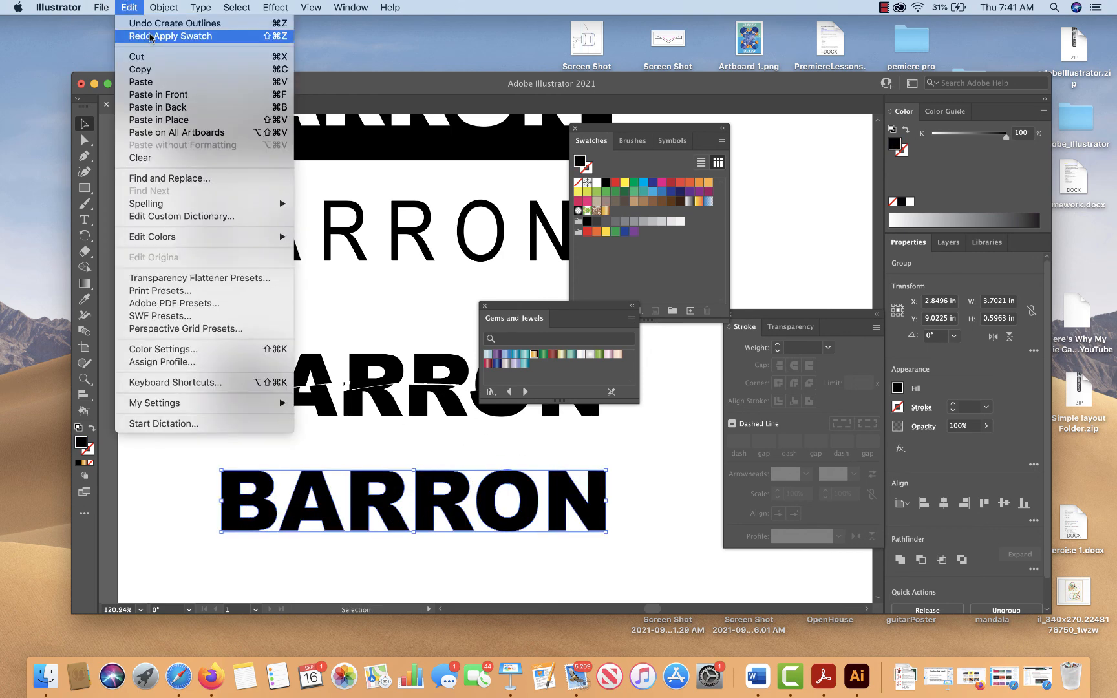
click(151, 37)
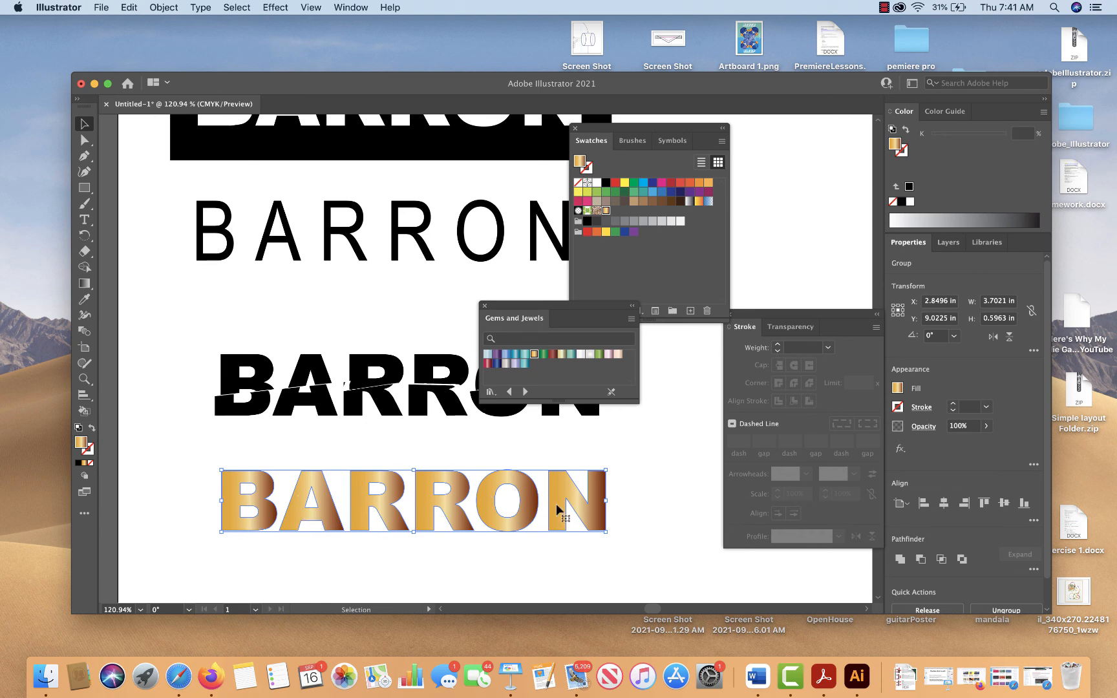
Ungroup the gradient-filled letters and combine them into one compound path so a single gradient spans the whole surname
click(171, 8)
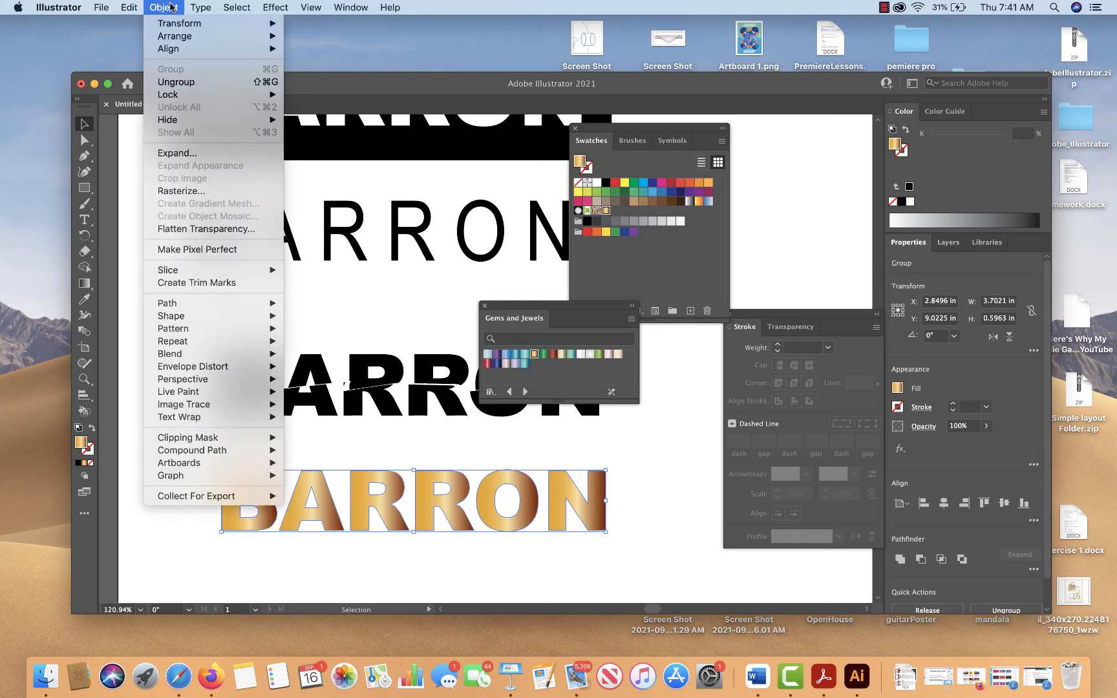
click(176, 82)
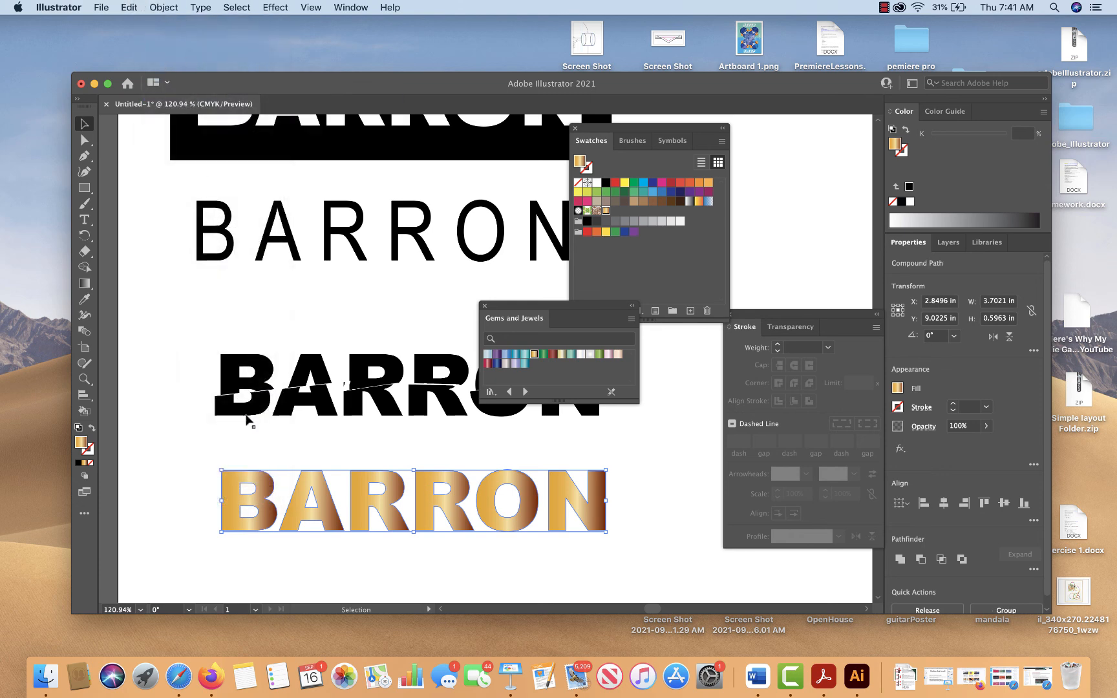
click(253, 452)
click(250, 475)
drag(277, 448, 610, 561)
click(162, 7)
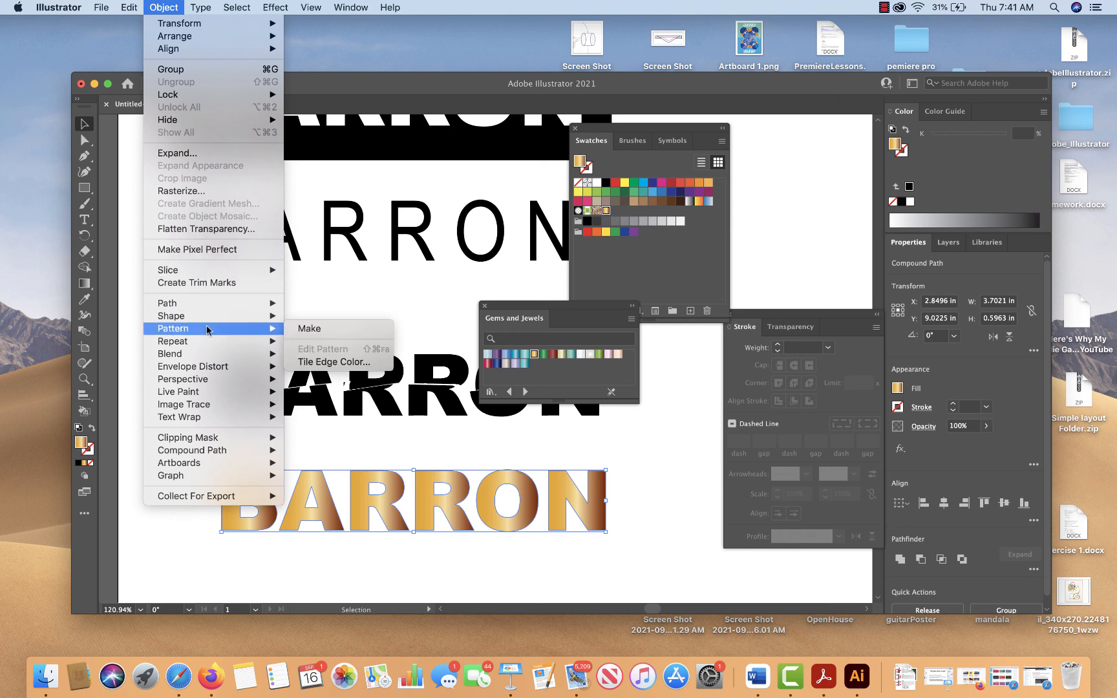
mouse_move(214, 304)
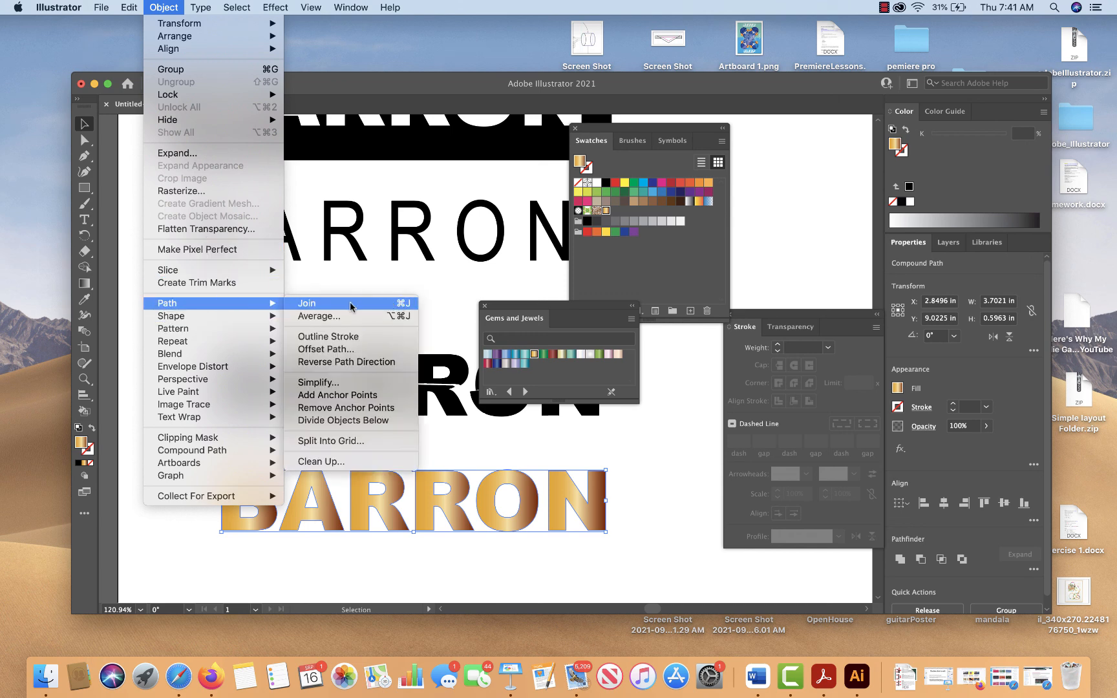
mouse_move(187, 450)
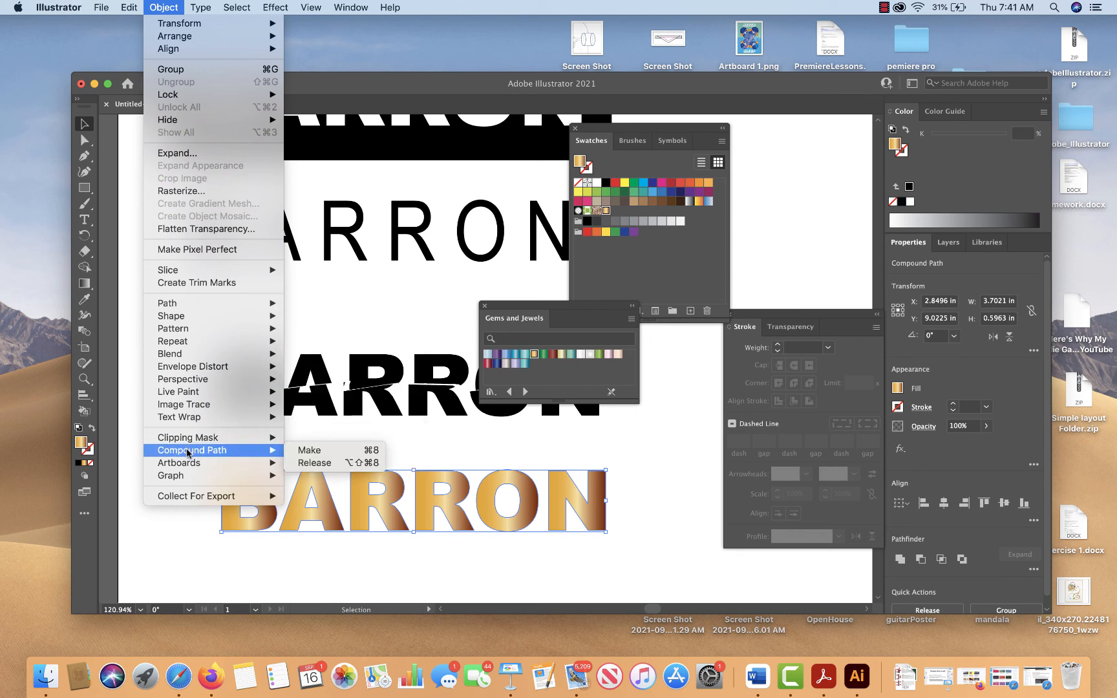
click(312, 456)
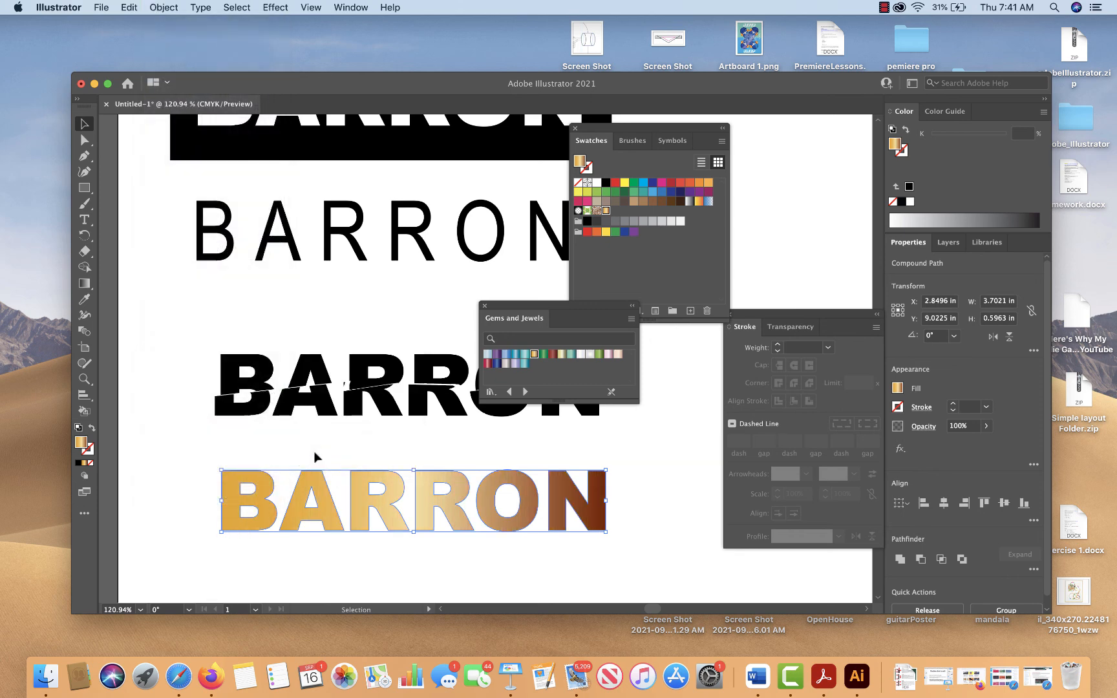
click(364, 456)
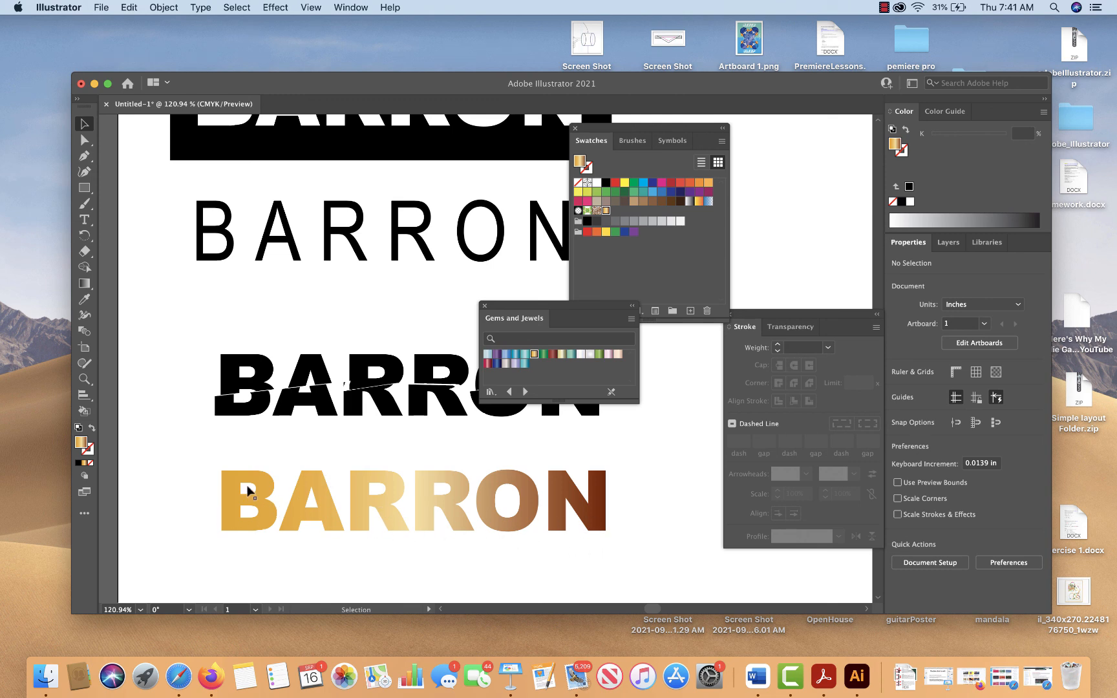
Change the compound-path surname's fill to the light-to-dark green gradient from the Gems and Jewels library
click(429, 513)
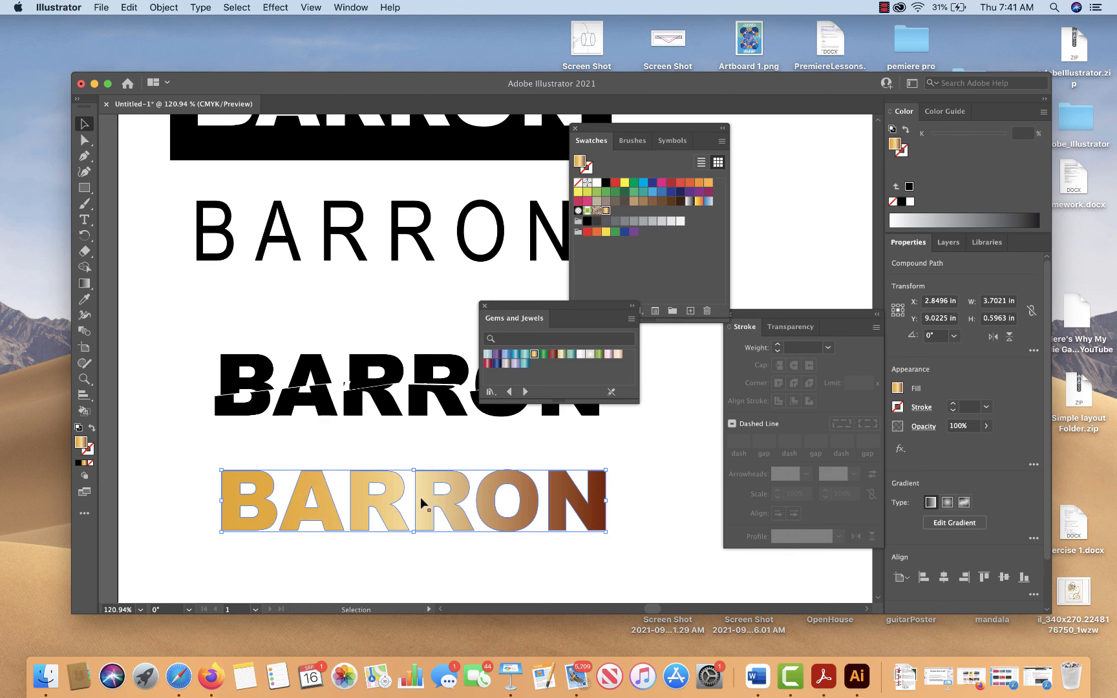
click(599, 354)
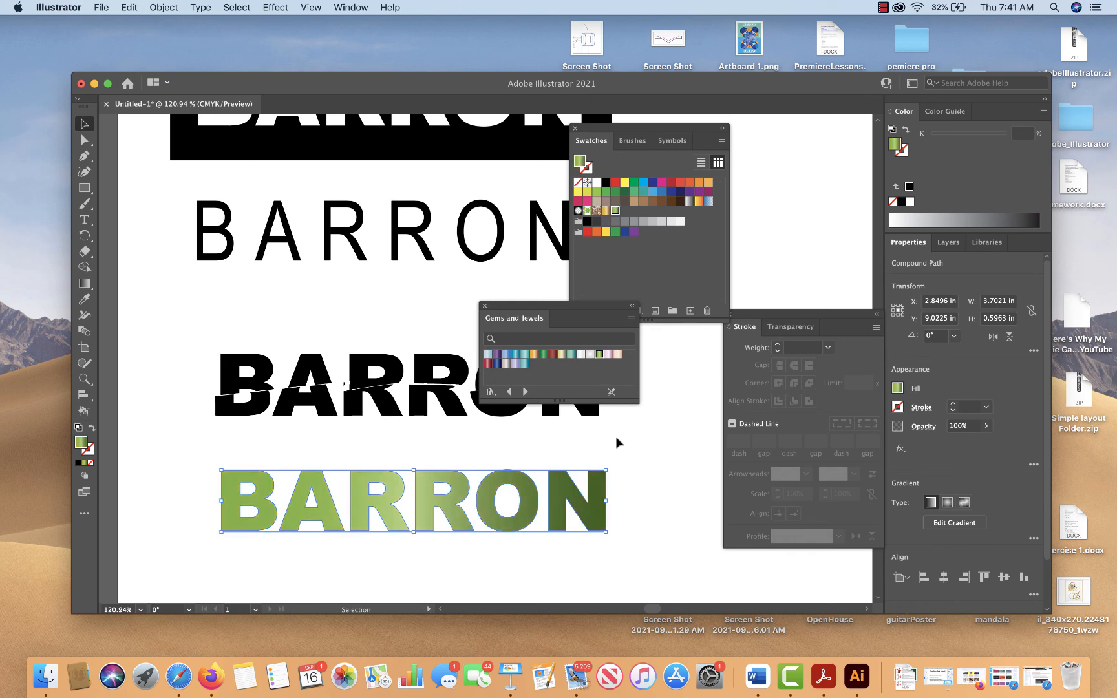
click(617, 440)
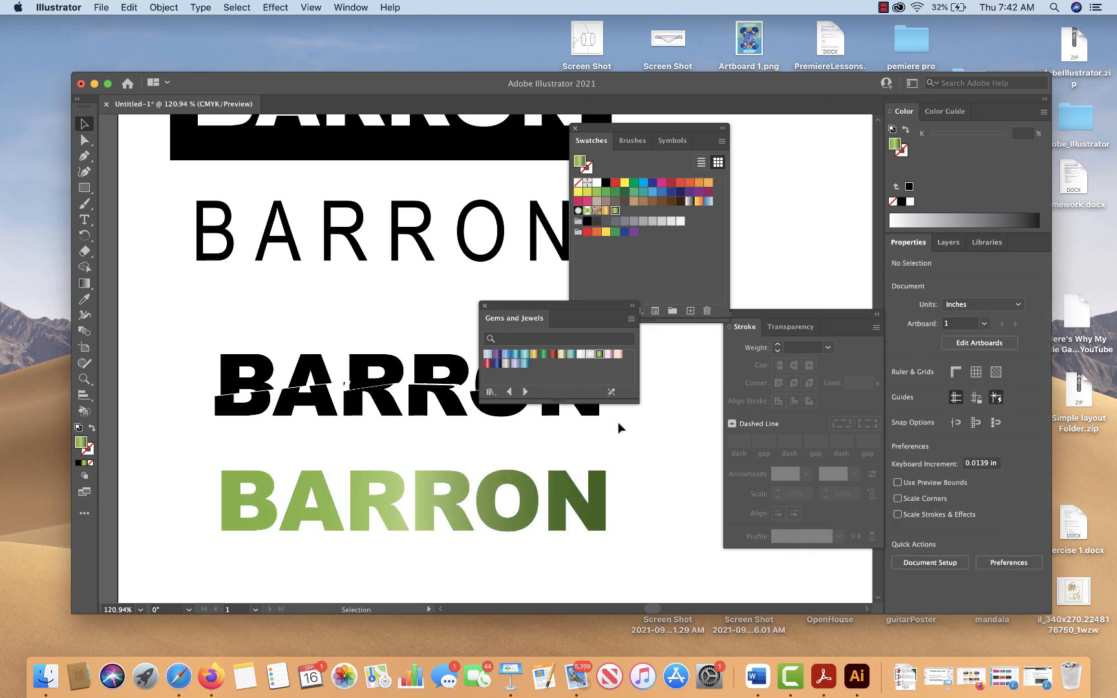
Add the surname in capitals as 58 pt Arial Black point text and position it below the green gradient surname
key(space)
drag(623, 437, 349, 298)
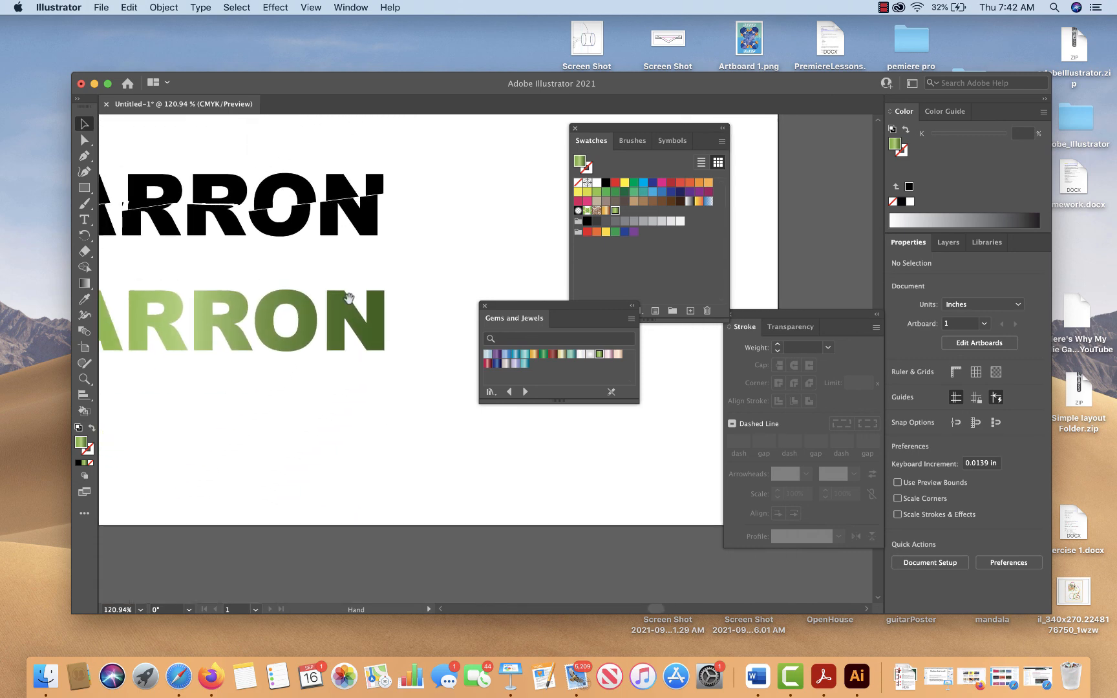
key(t)
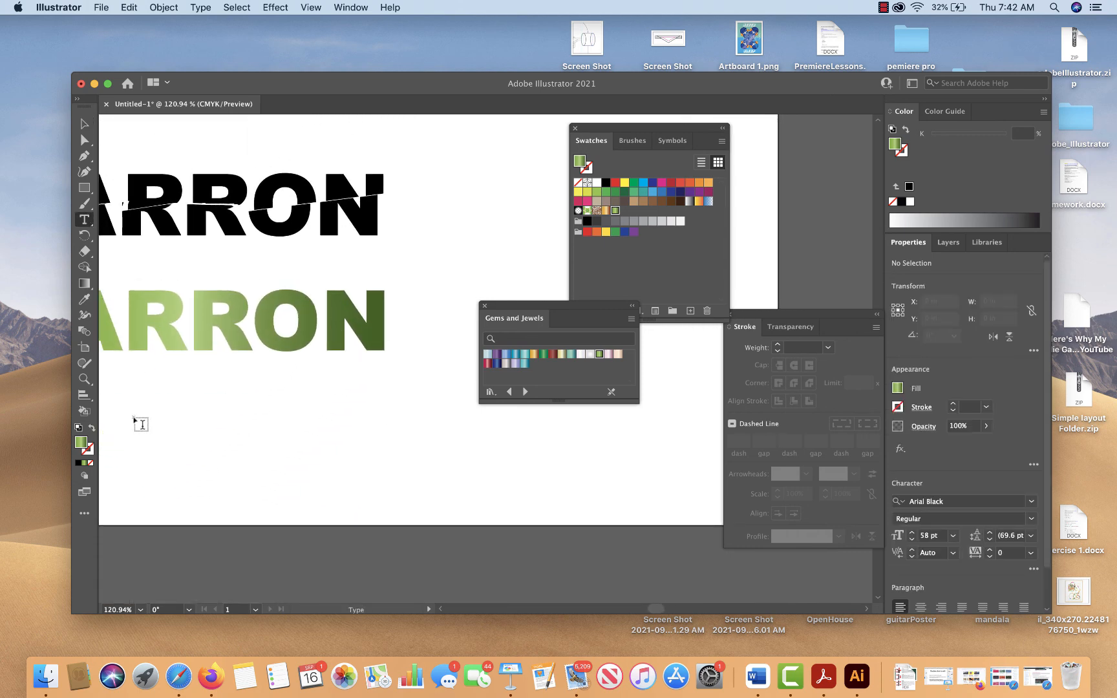
click(137, 421)
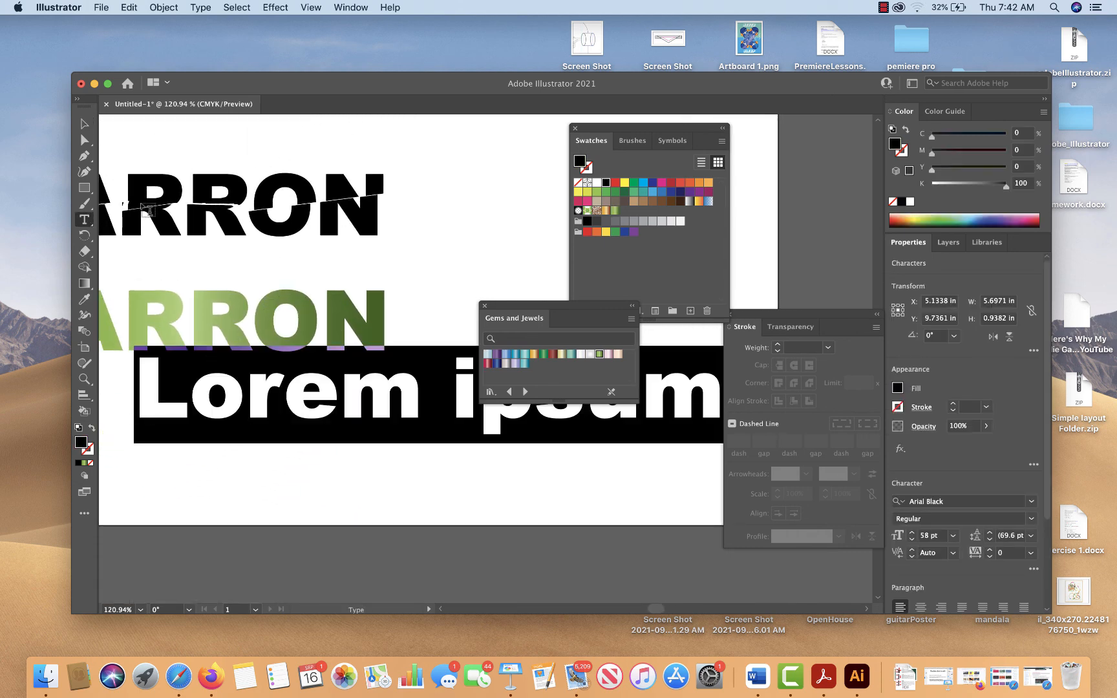
text(BA)
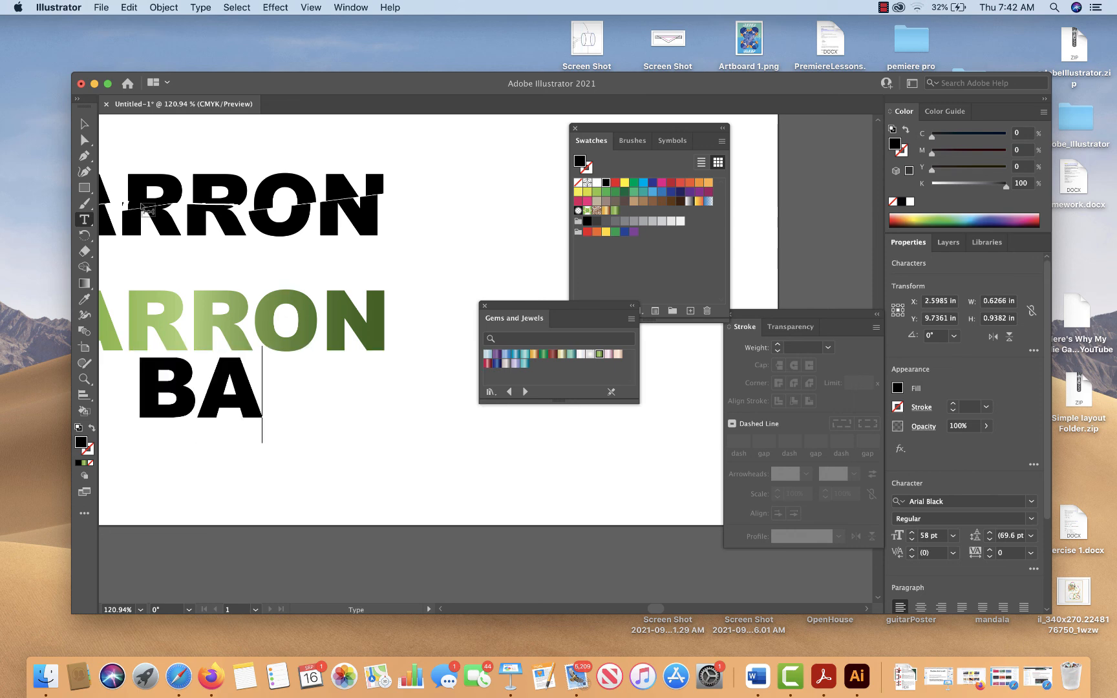
text(RRON)
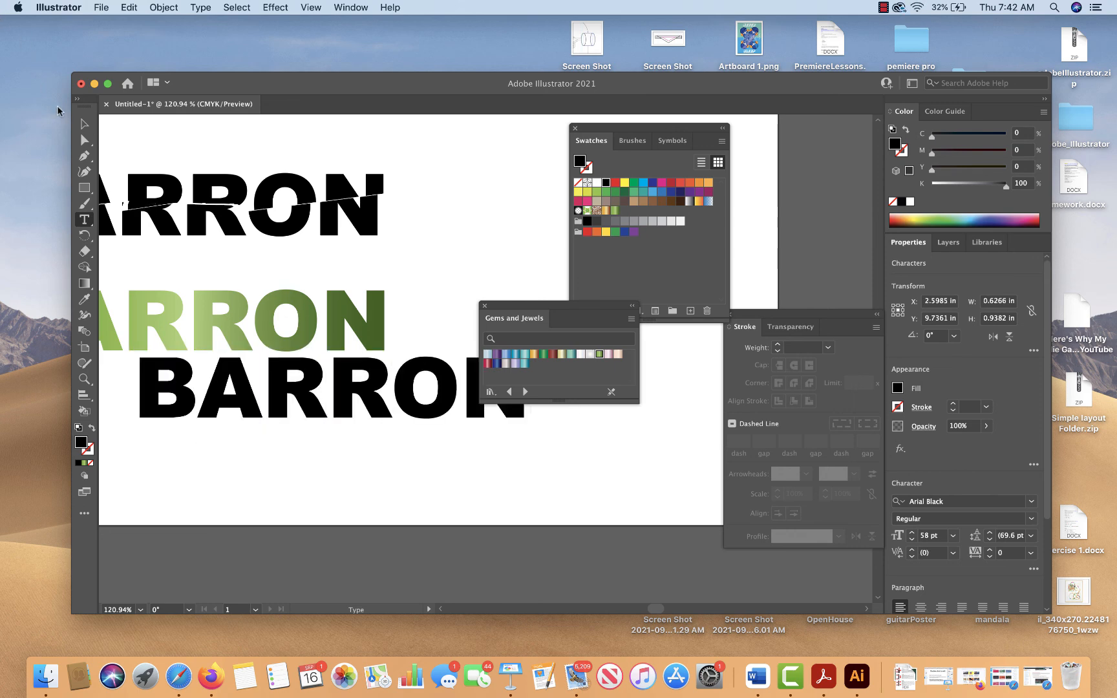
click(84, 123)
drag(301, 376, 292, 412)
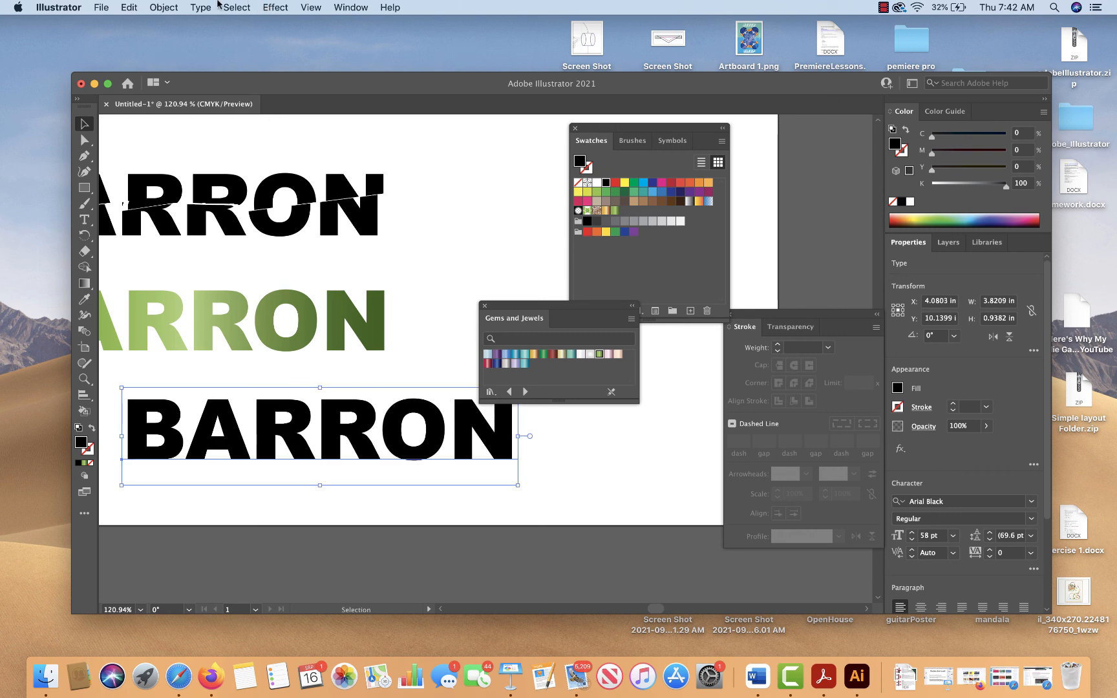
click(276, 7)
mouse_move(333, 203)
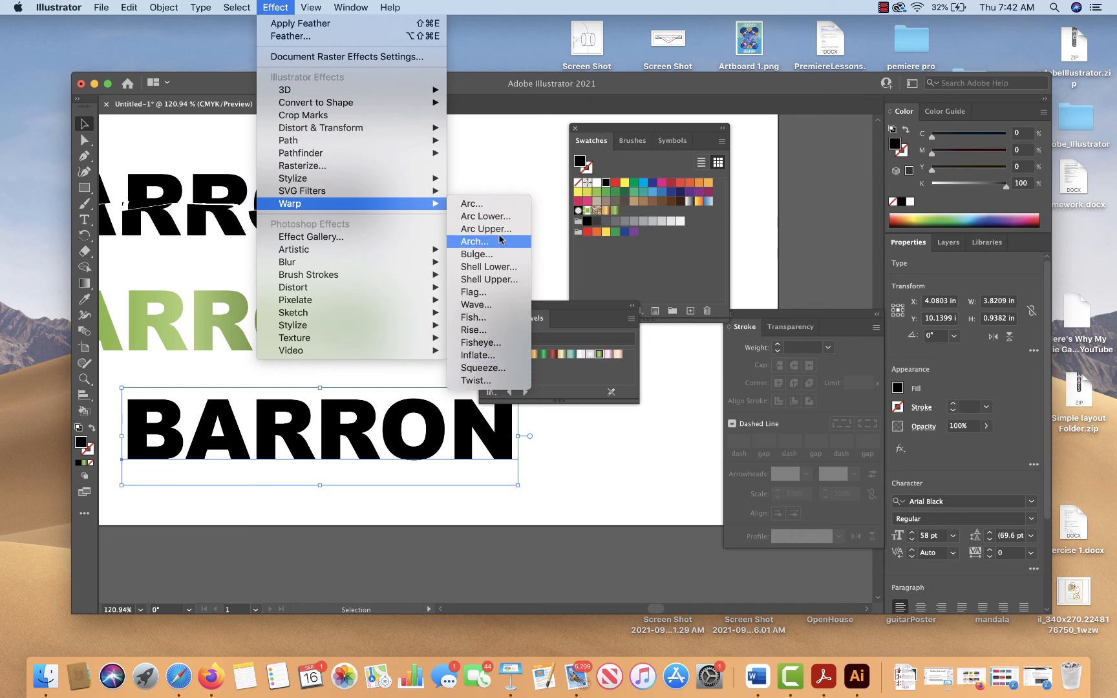
click(84, 119)
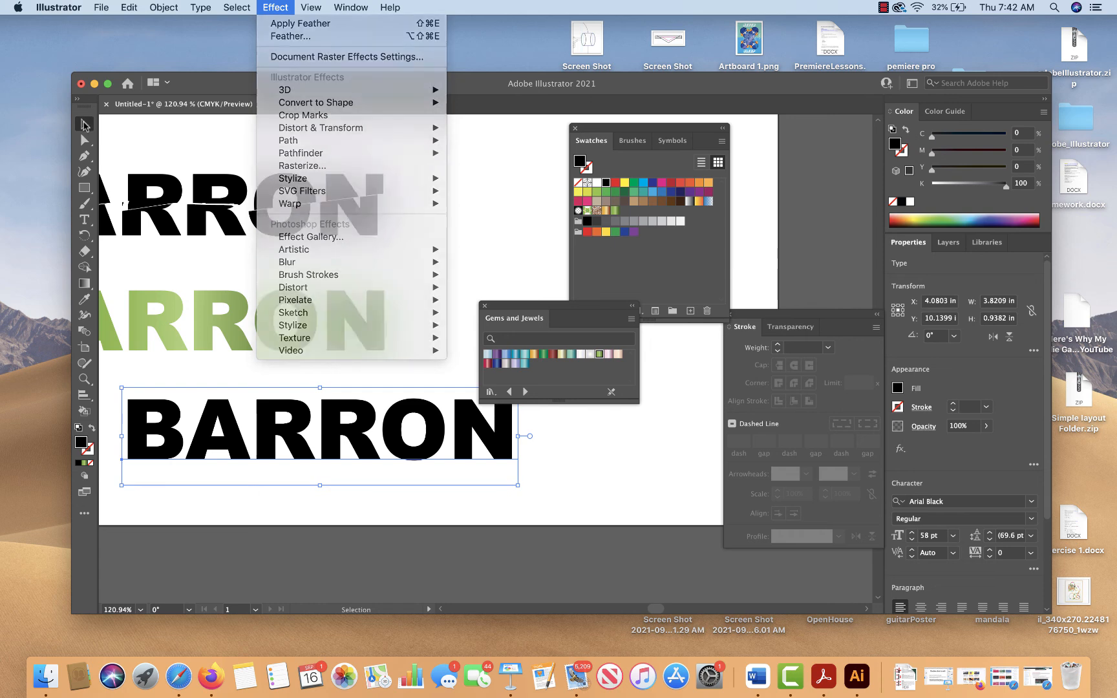
click(447, 538)
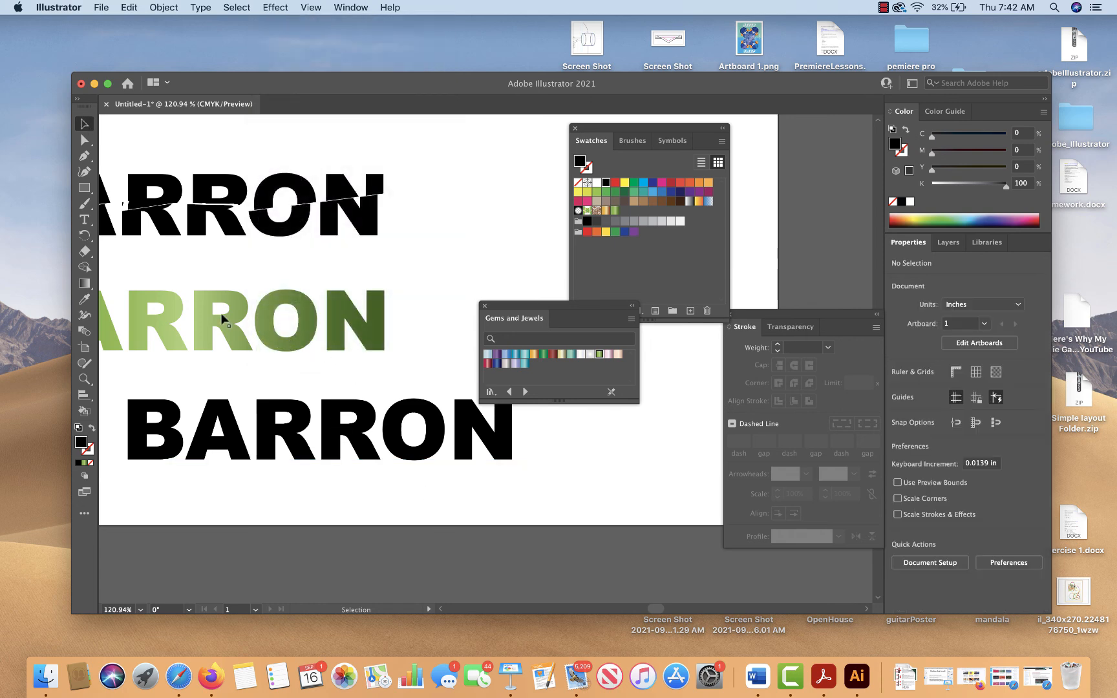
drag(252, 341, 255, 345)
scroll(291, 302, up, 15)
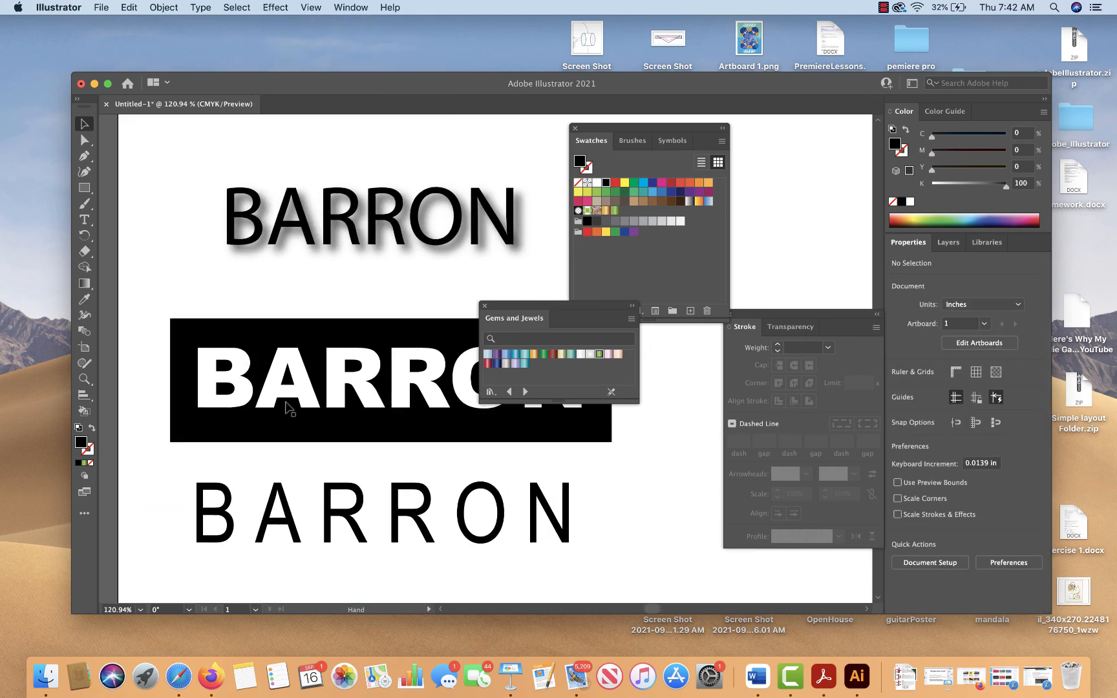